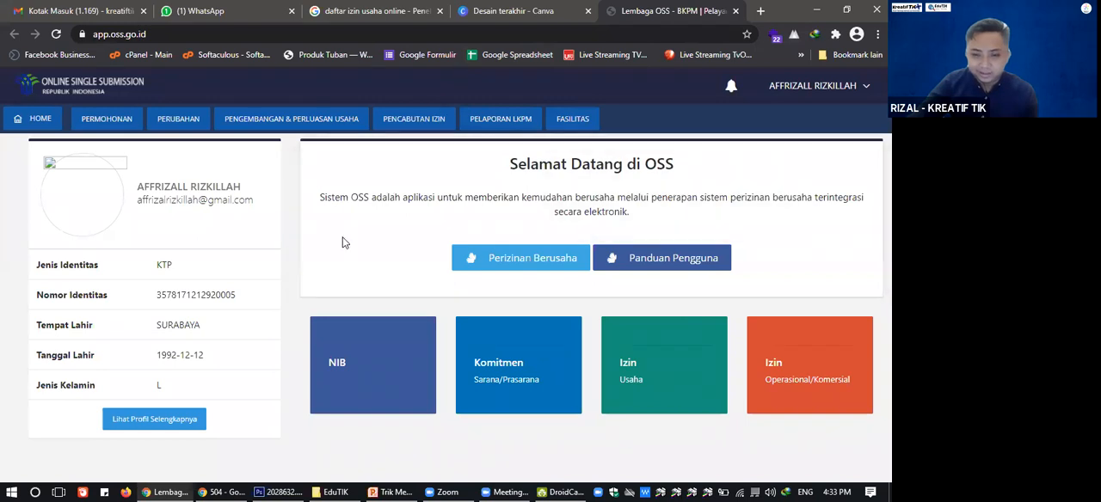
Switch to the incognito browser window, request oss.go.id again, and close the Google search tab.
click(227, 492)
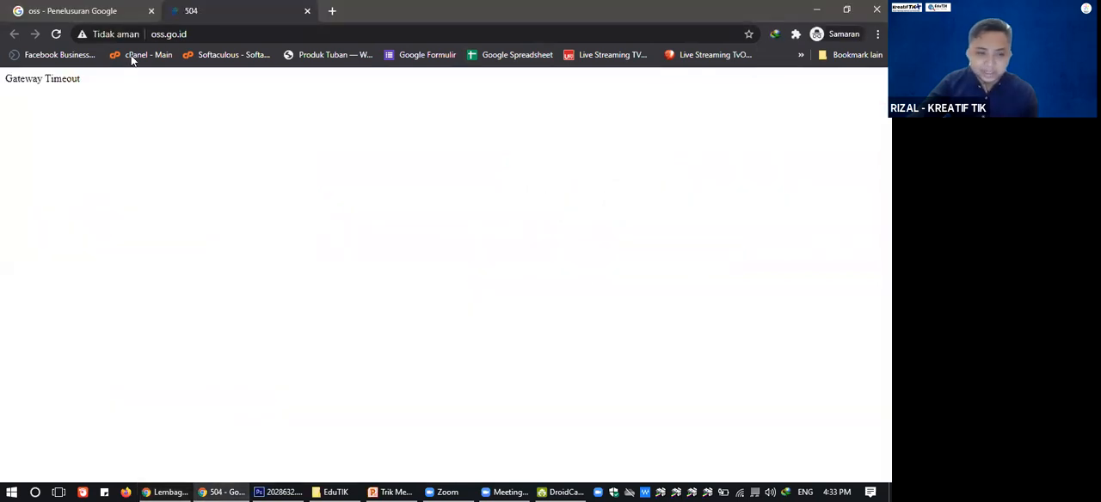
click(180, 35)
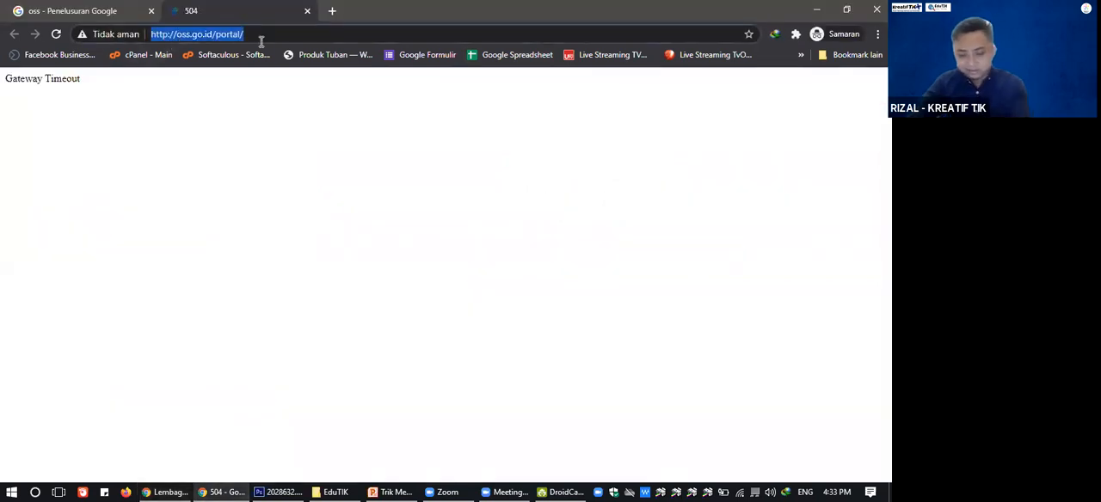
text(oss.go.id)
key(Return)
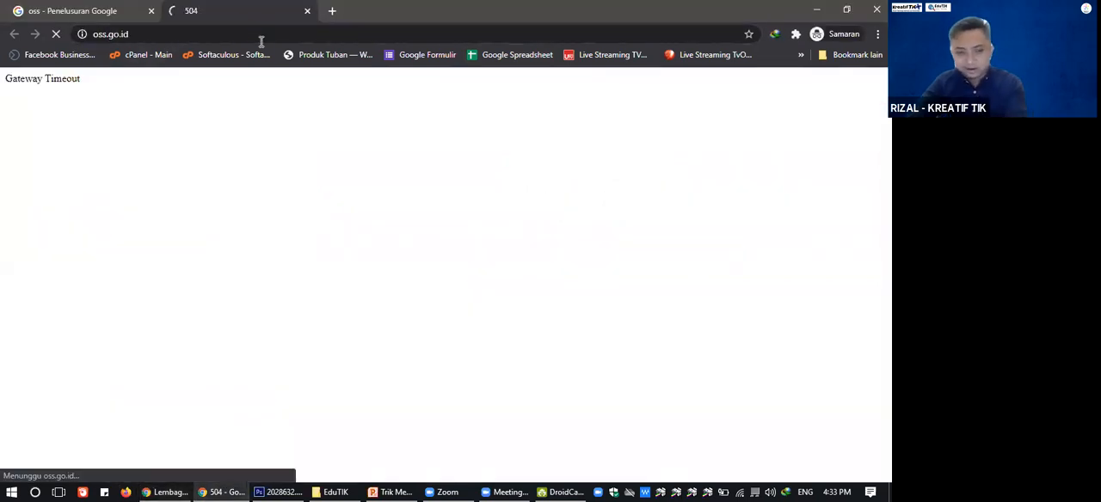
click(150, 12)
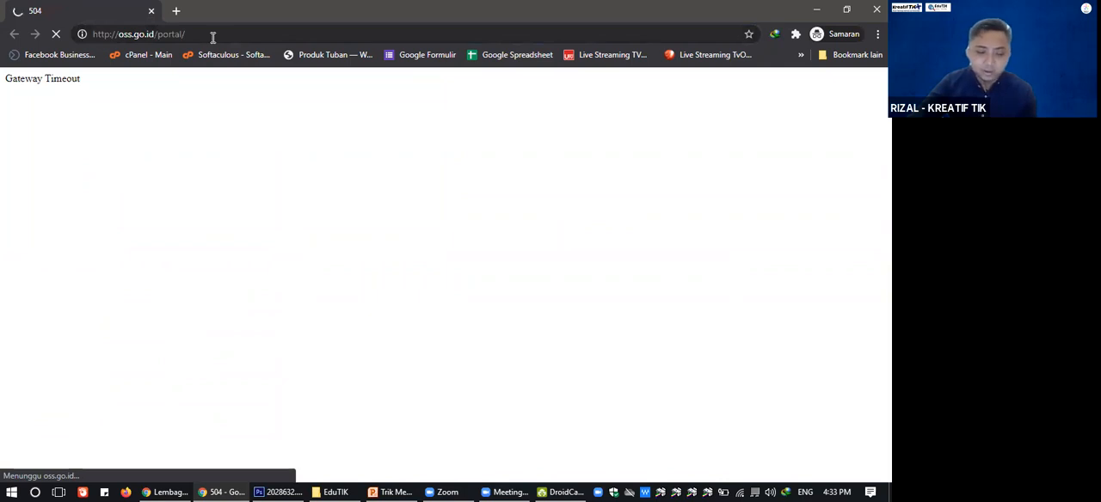
click(151, 36)
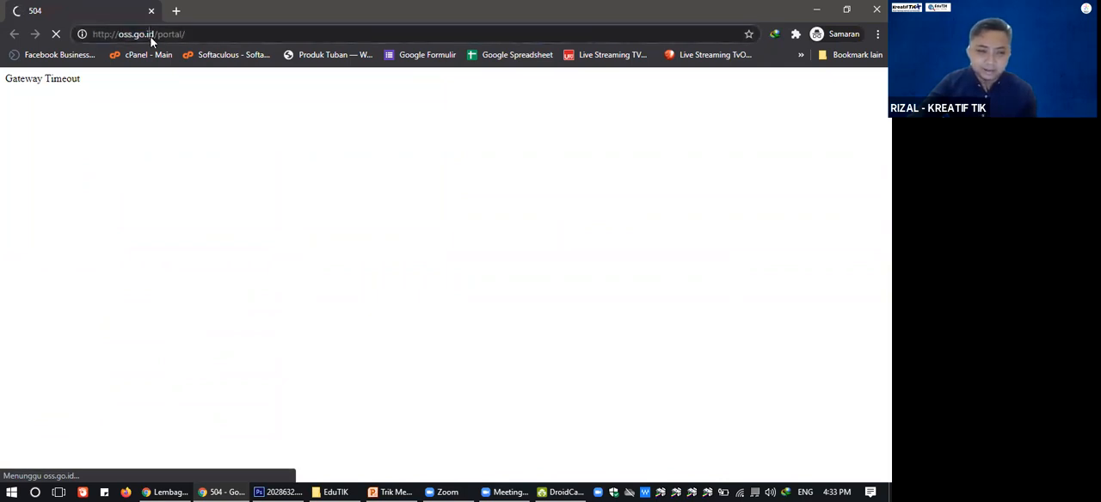
click(151, 33)
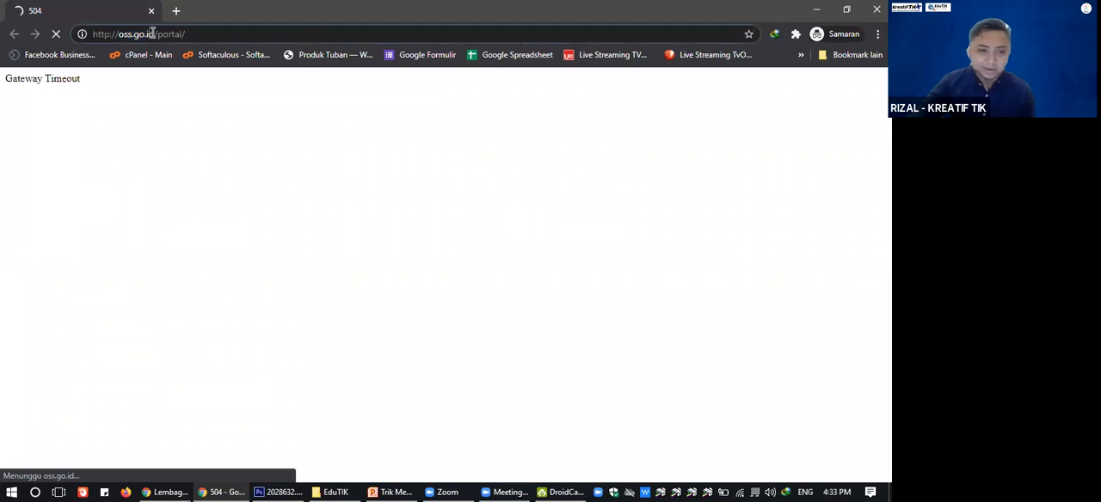
key(shift+Right)
key(shift+Right)
key(shift+Right)
key(shift+Right)
key(shift+Right)
key(shift+Right)
key(shift+Right)
key(End)
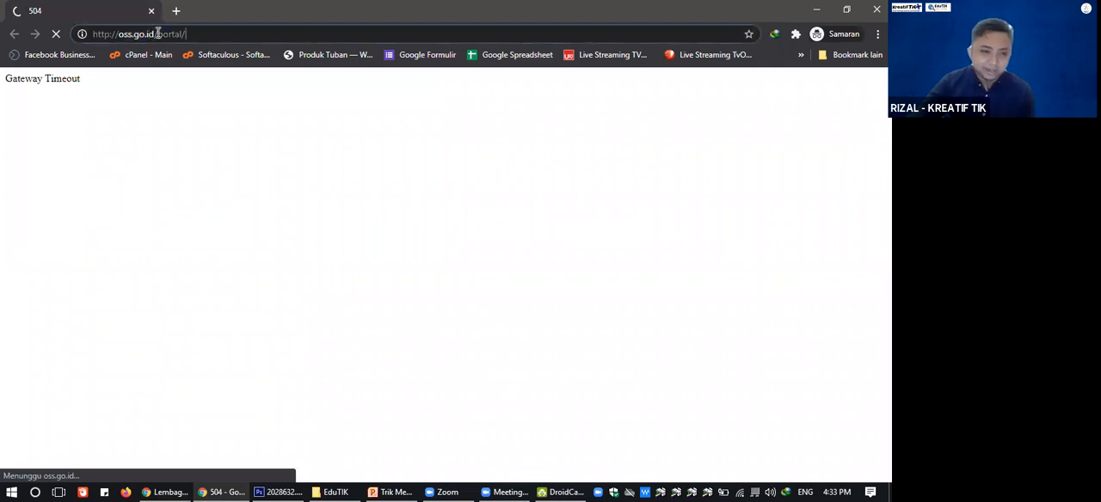
key(BackSpace)
key(BackSpace)
key(BackSpace)
key(BackSpace)
key(BackSpace)
key(BackSpace)
key(BackSpace)
key(BackSpace)
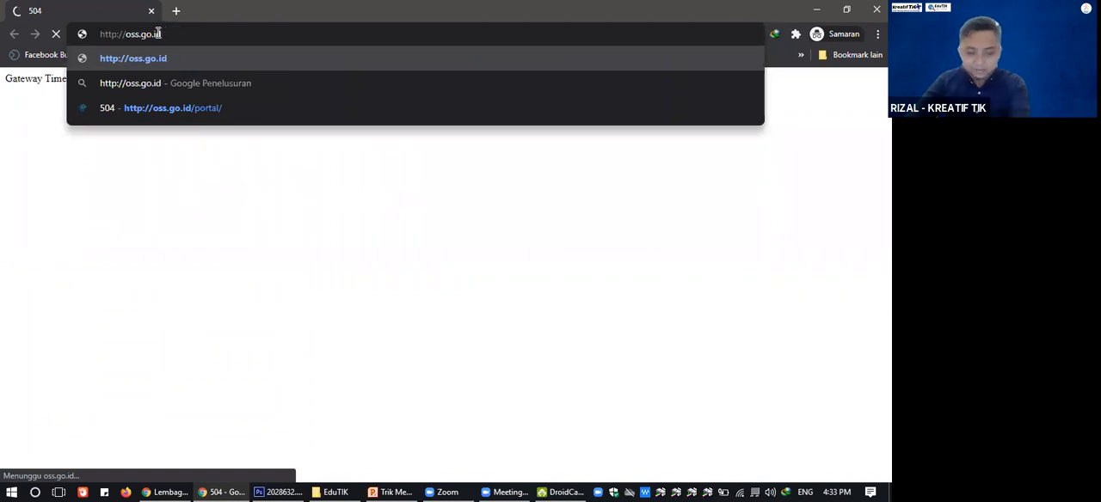
key(Return)
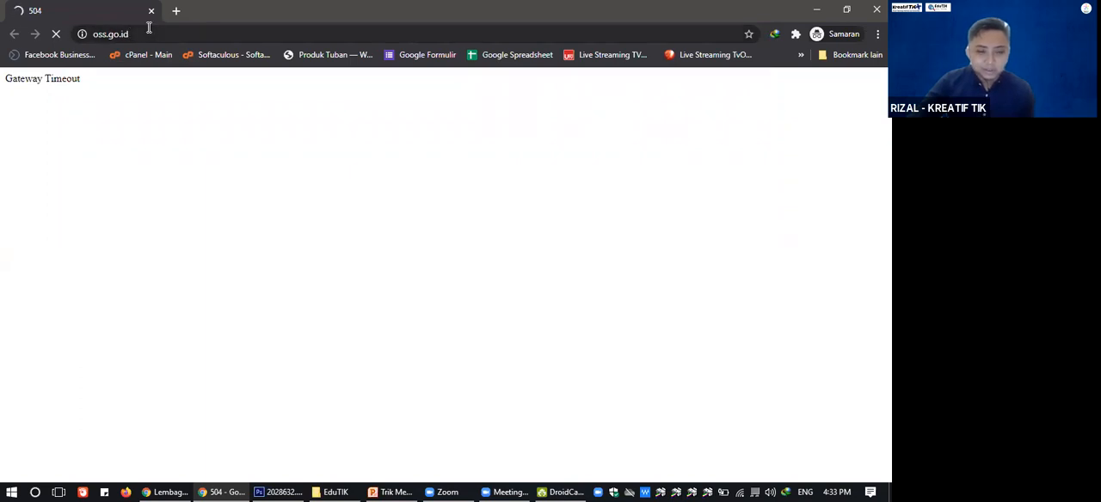
Try reloading the oss.go.id page and requesting its address again.
click(160, 32)
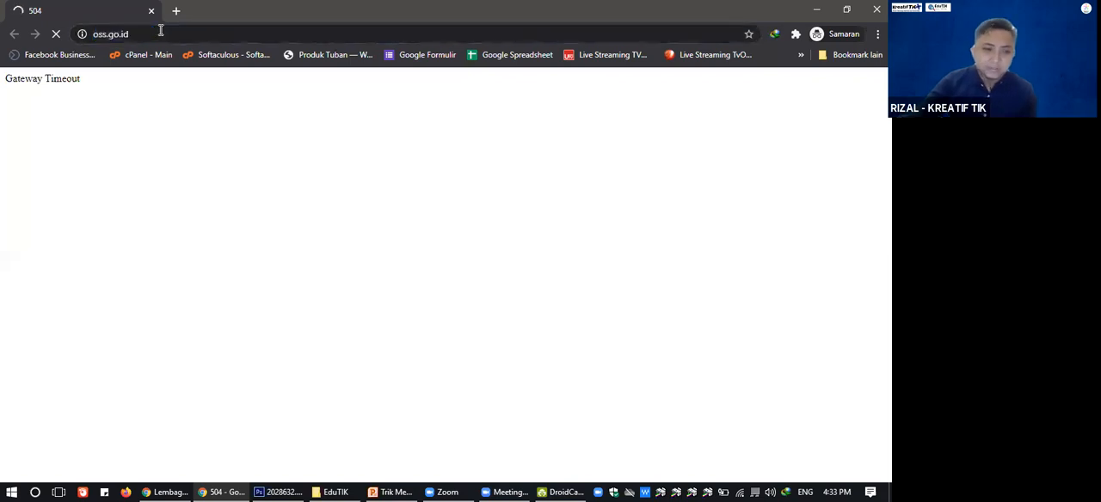
click(58, 34)
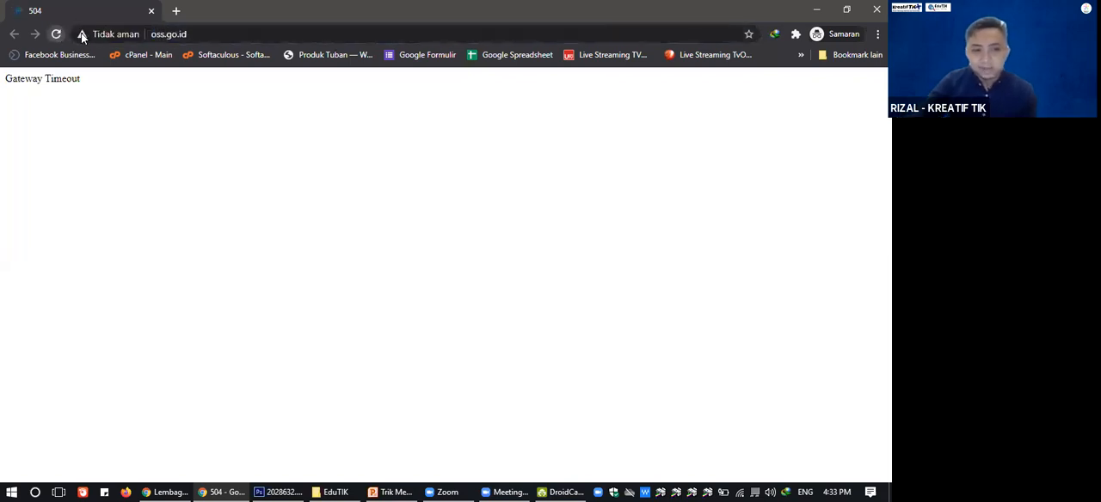
click(160, 34)
key(Return)
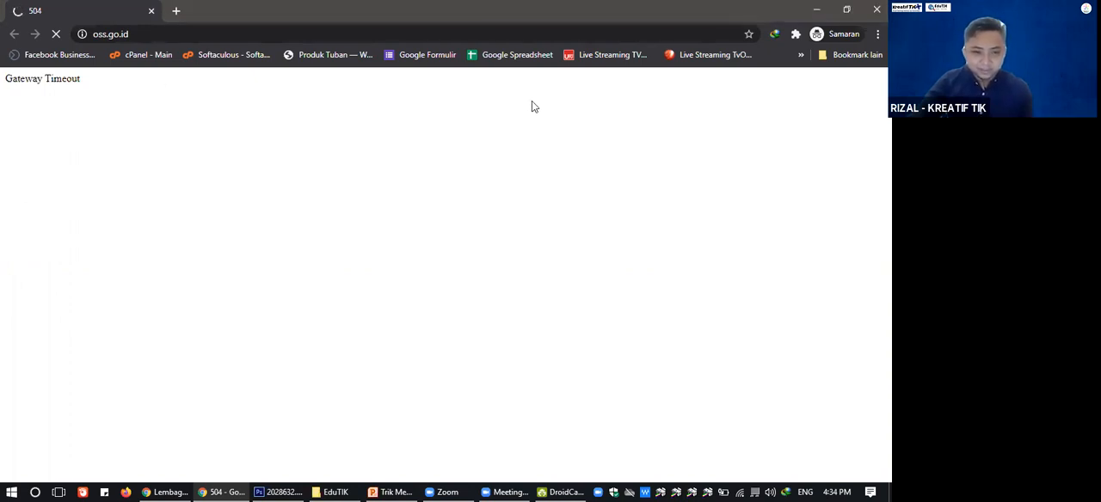
click(157, 33)
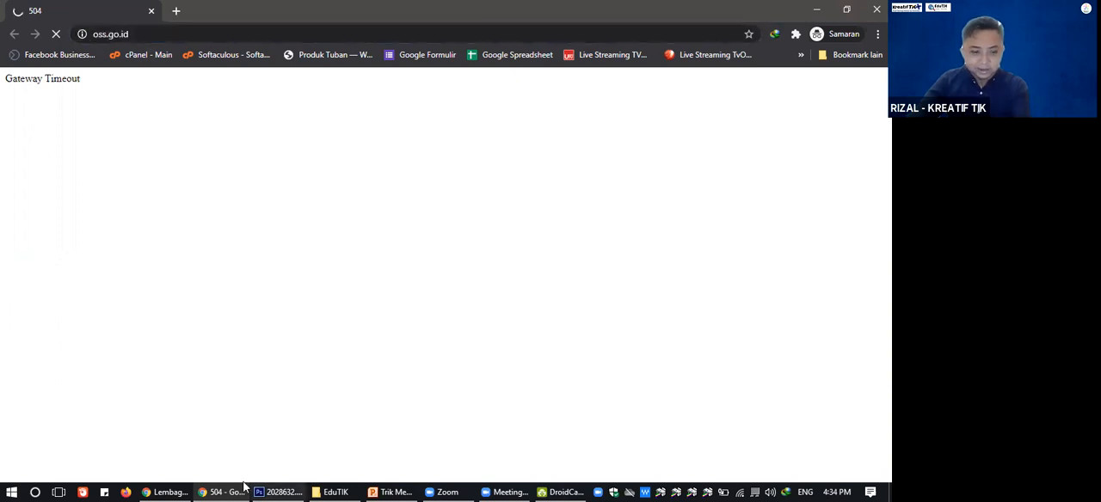
Return to the window with the logged-in OSS dashboard and examine the Permohonan options, including the Non Perseorangan submenu.
mouse_move(178, 488)
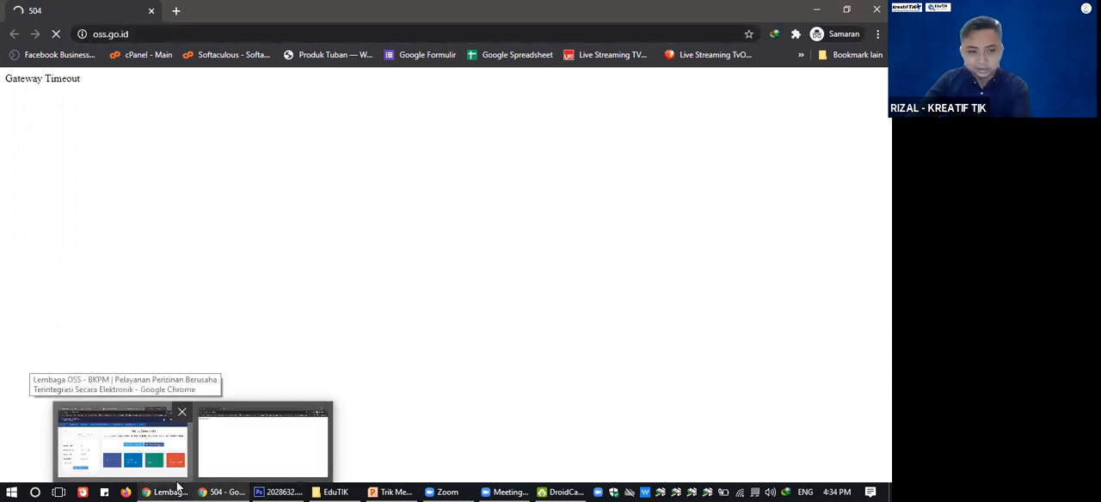
click(163, 465)
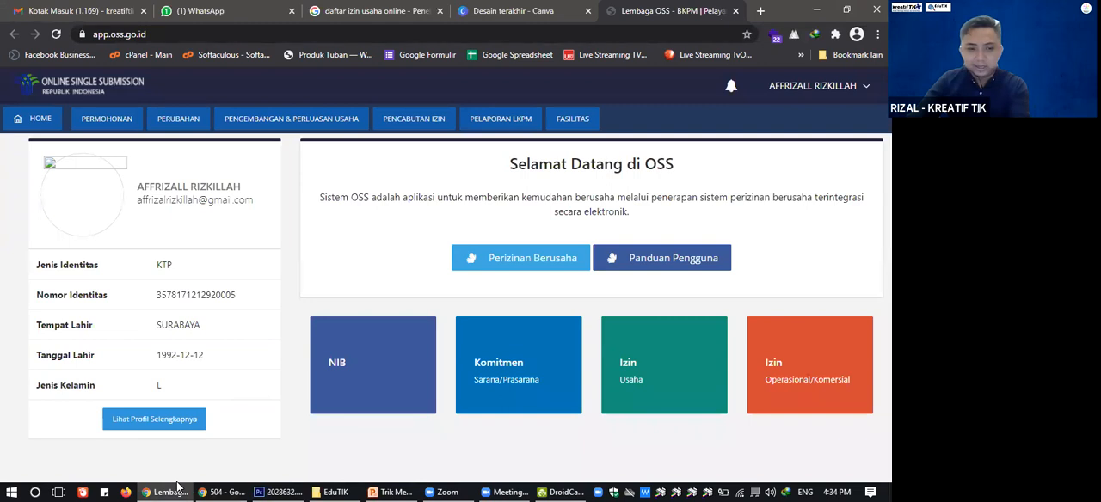
click(783, 88)
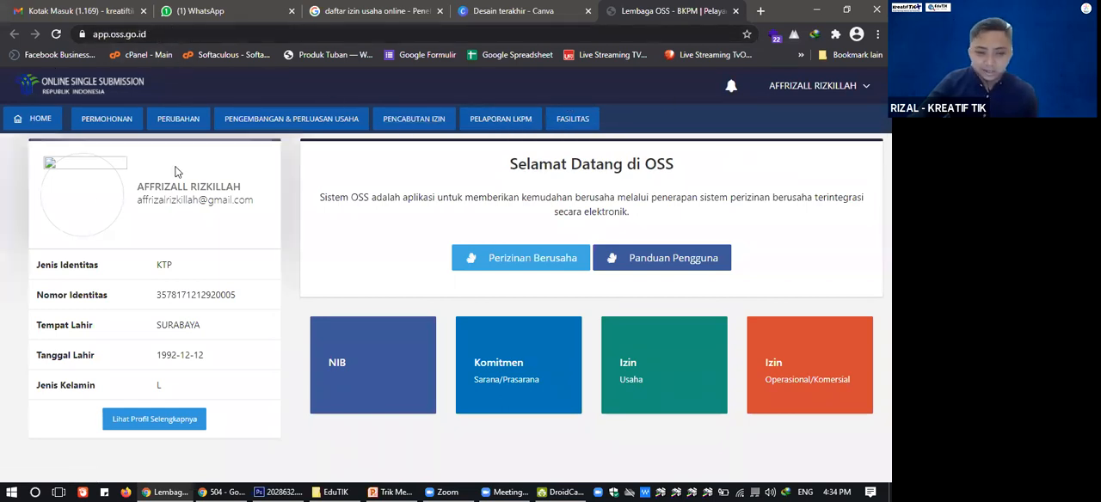
mouse_move(8, 304)
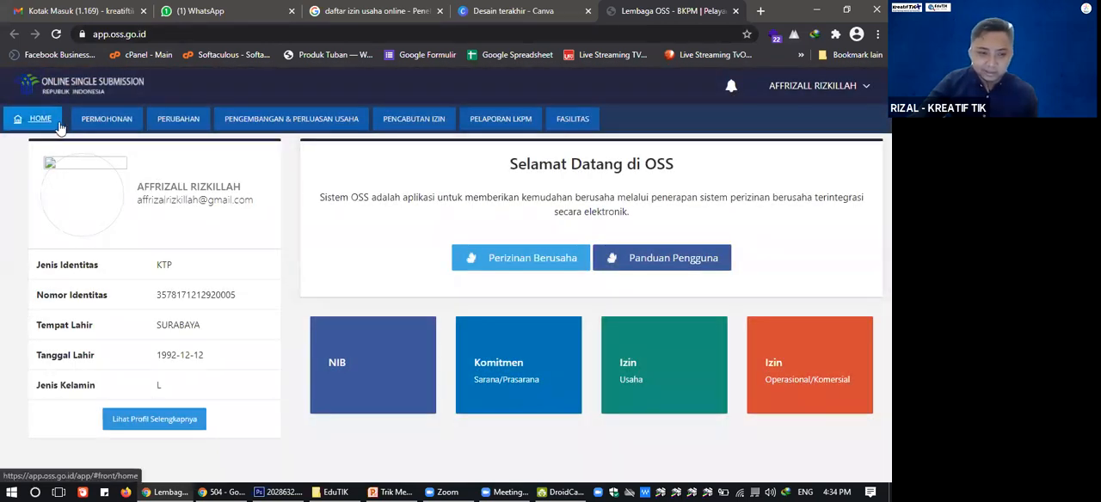
mouse_move(111, 125)
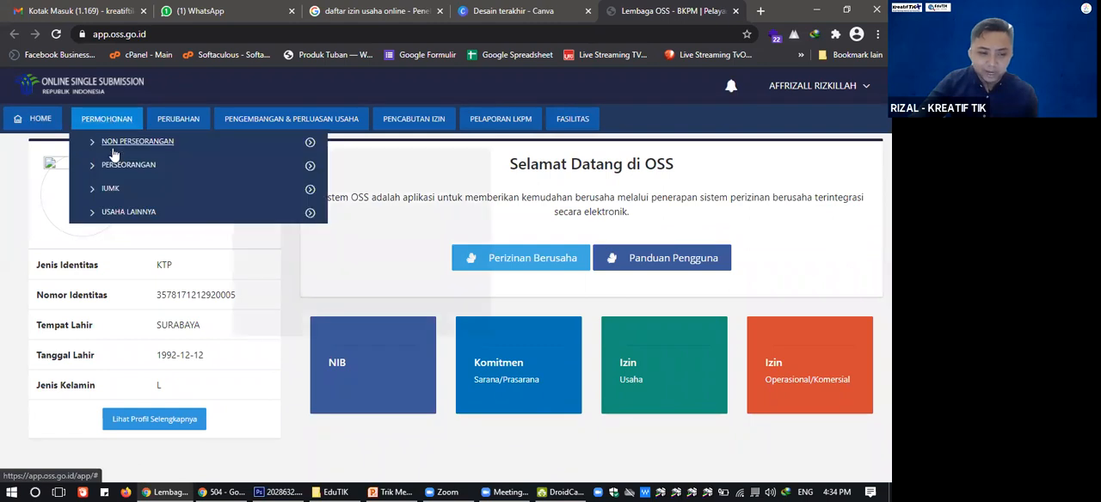
mouse_move(128, 145)
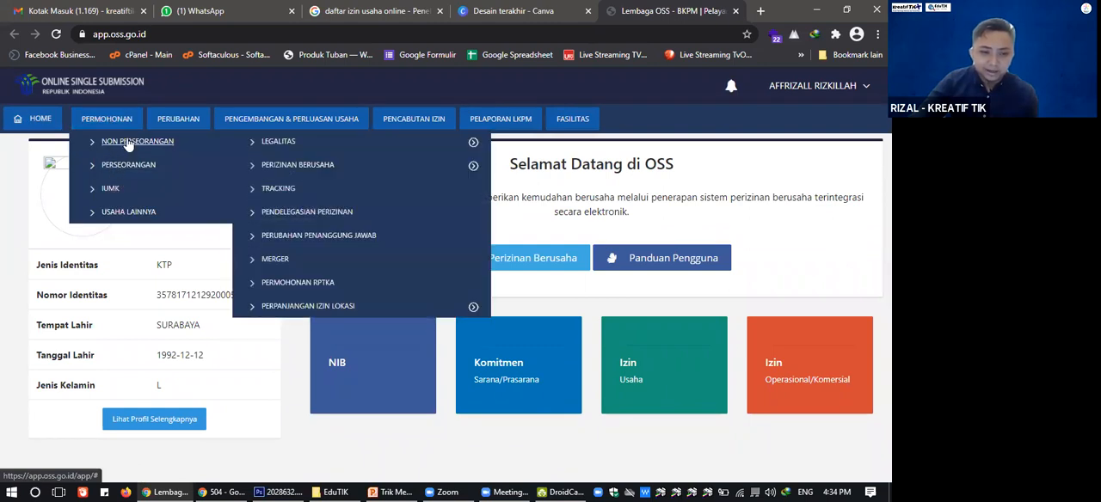
mouse_move(124, 190)
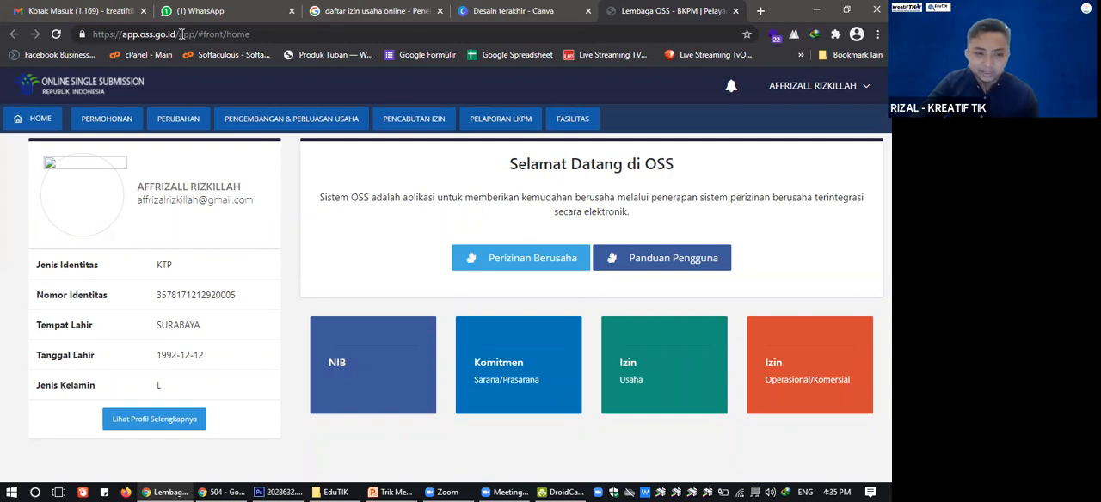
click(211, 491)
click(57, 35)
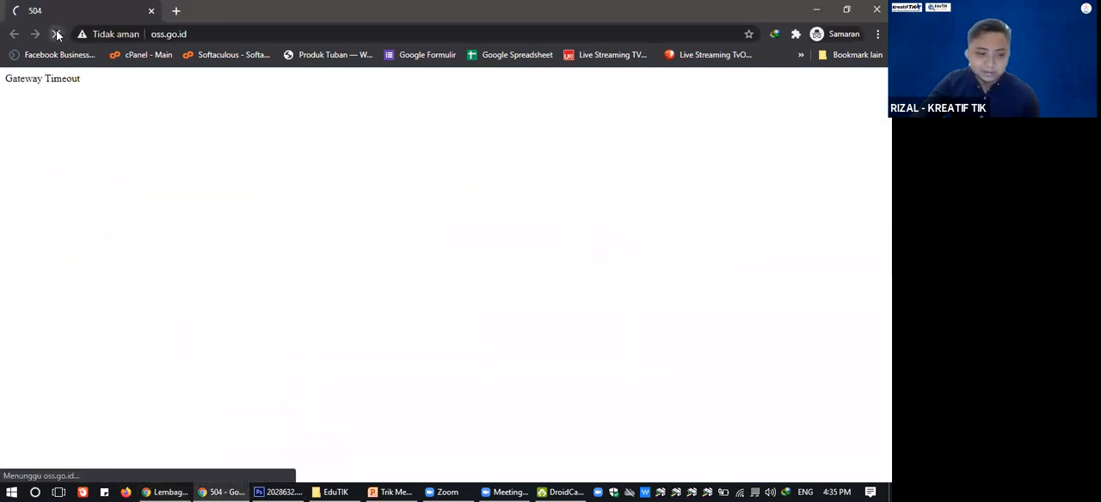
click(177, 34)
right_click(185, 35)
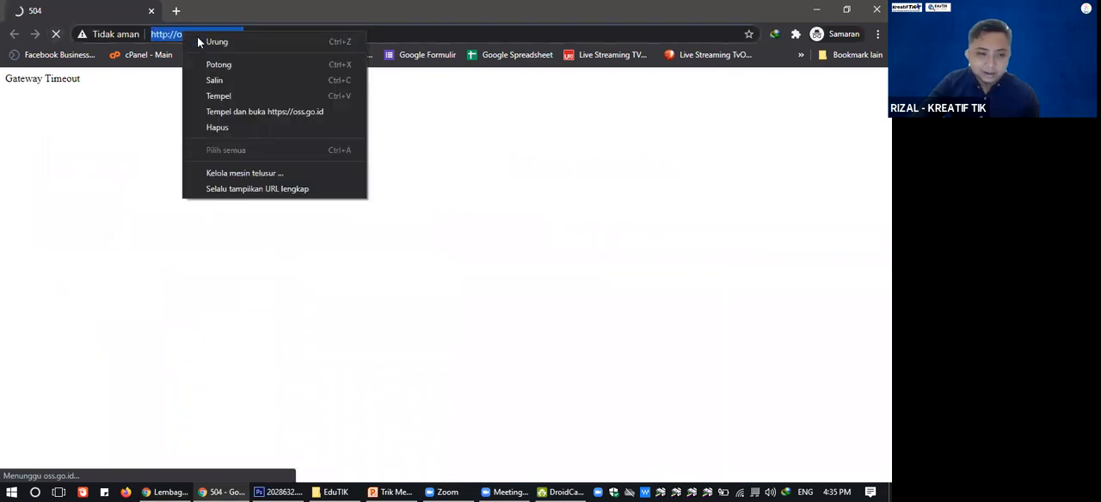
click(212, 80)
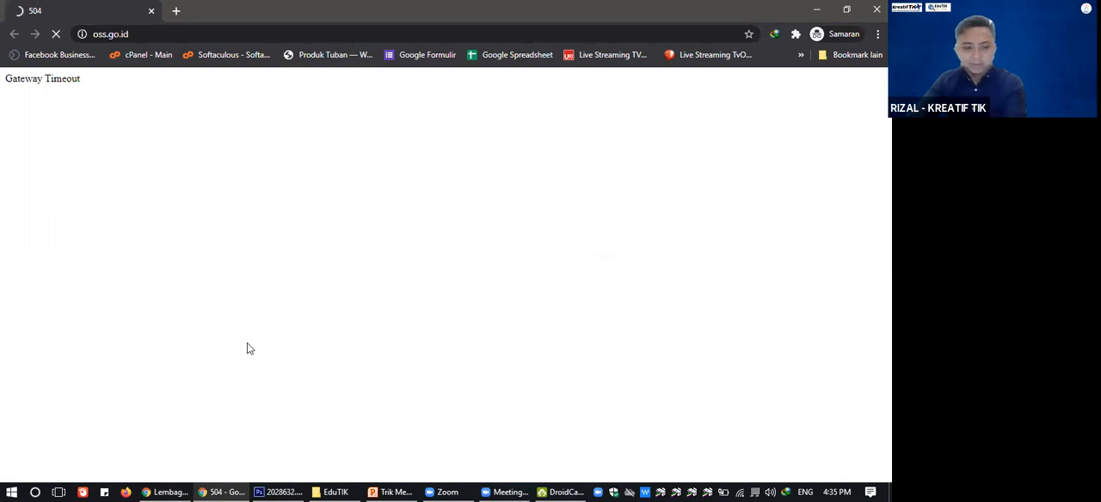
click(209, 36)
right_click(209, 36)
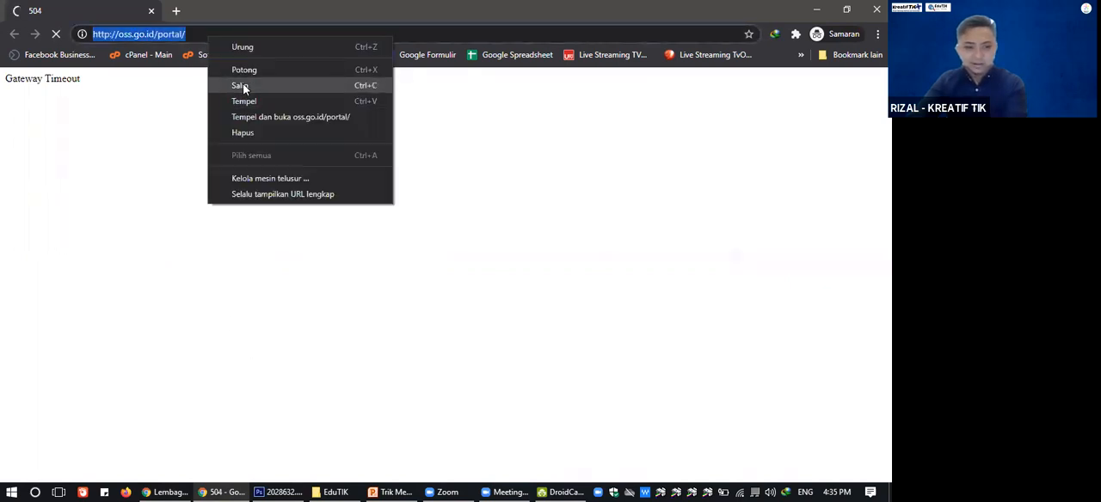
click(239, 83)
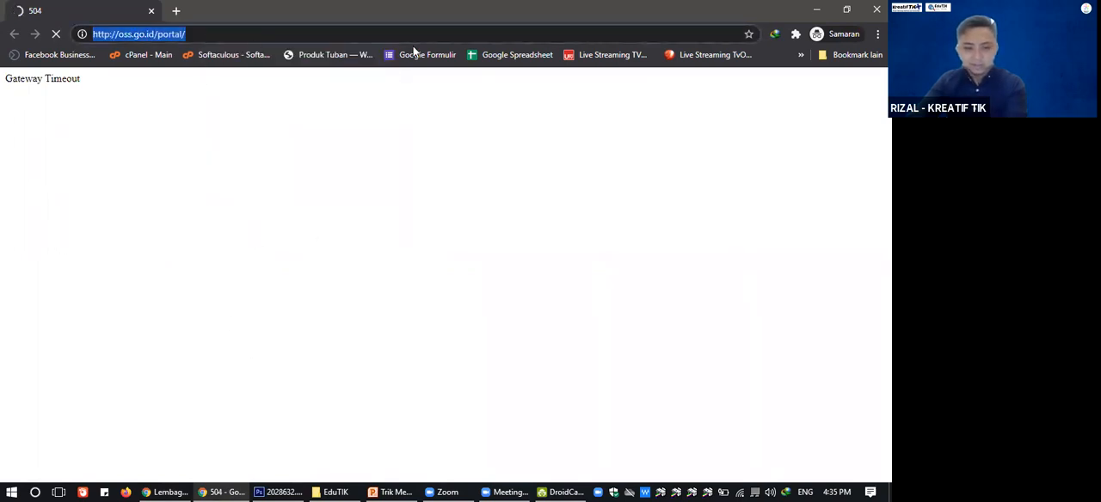
click(164, 492)
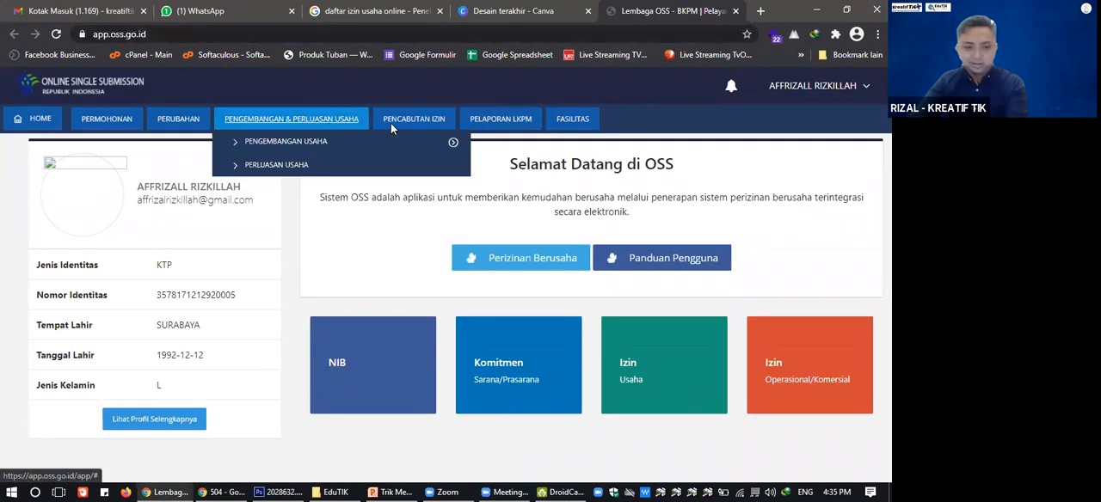
click(761, 11)
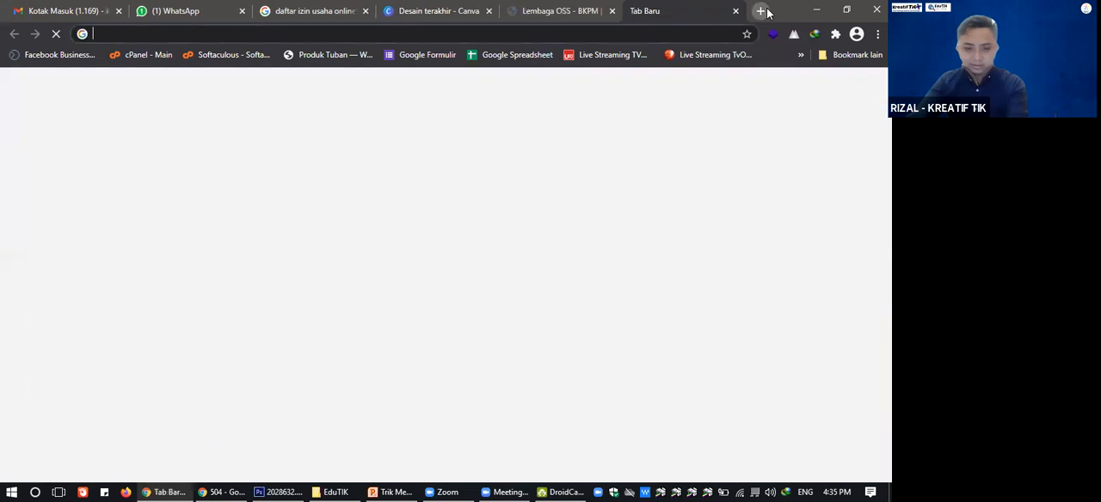
click(641, 33)
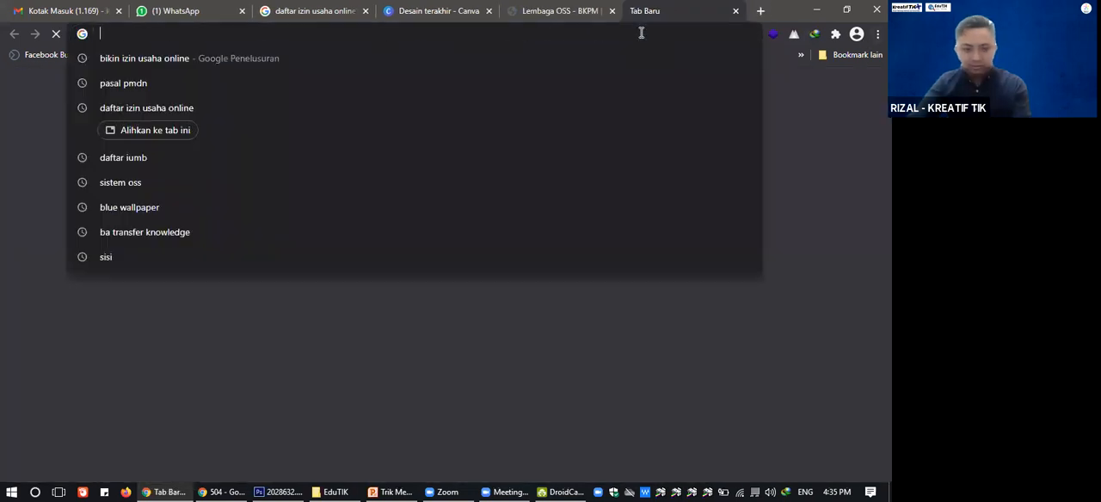
key(ctrl+v)
key(BackSpace)
key(BackSpace)
key(BackSpace)
key(BackSpace)
key(BackSpace)
key(BackSpace)
key(BackSpace)
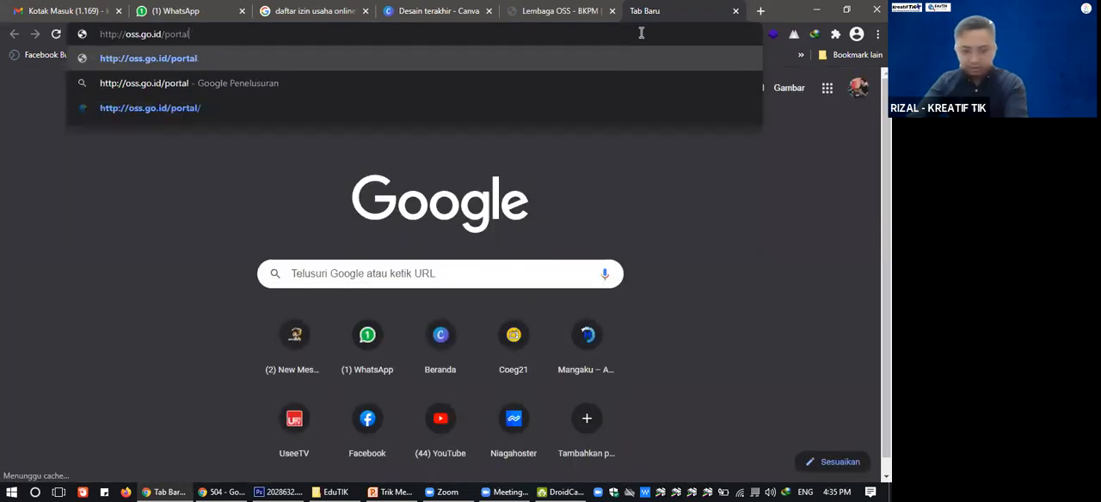
key(Return)
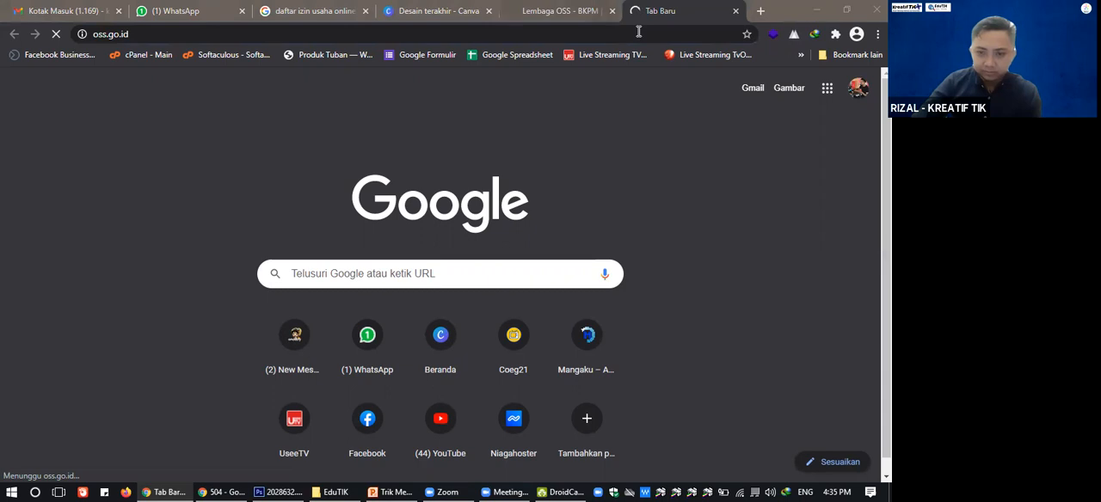
click(589, 13)
click(661, 12)
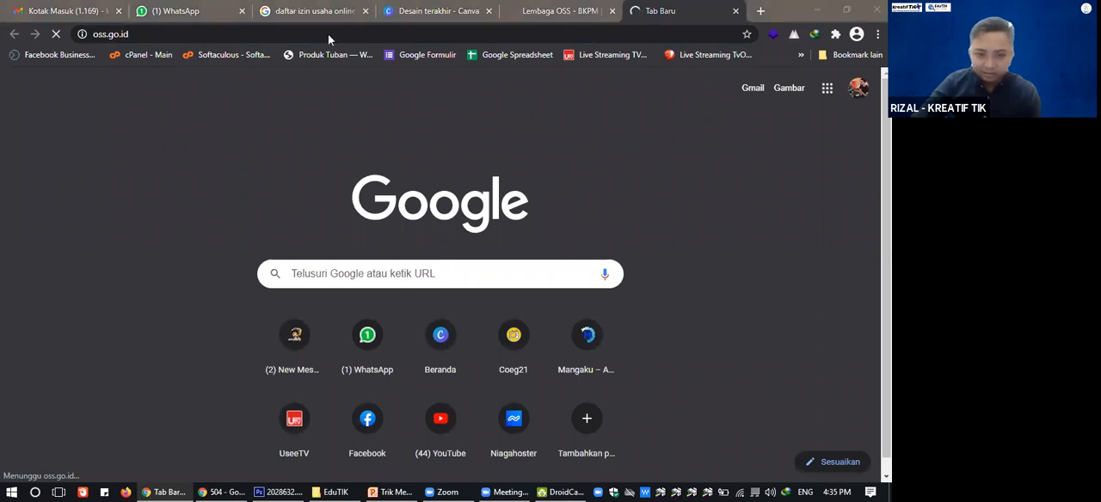
Copy the link address of the Logout option from the account options on the OSS dashboard.
click(563, 12)
click(852, 90)
right_click(776, 141)
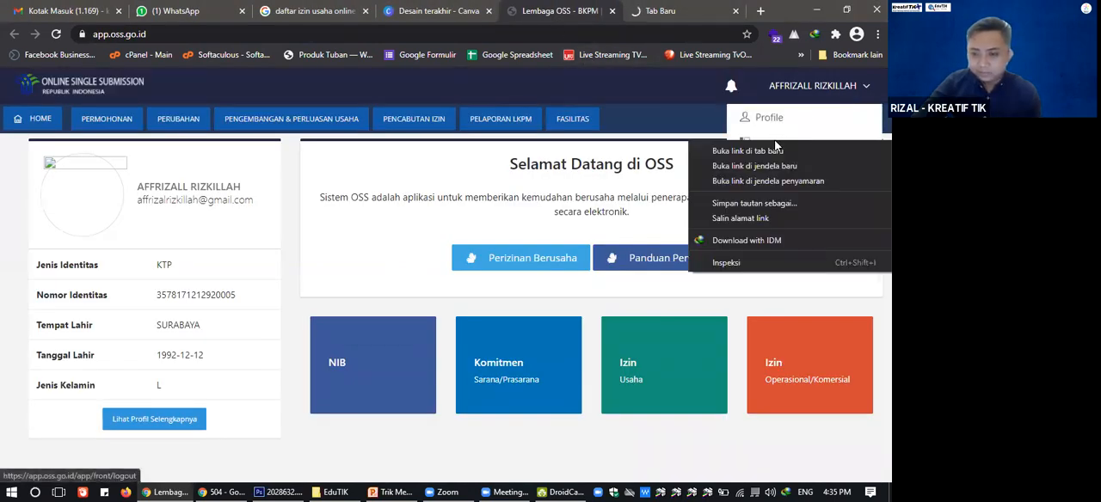
click(746, 217)
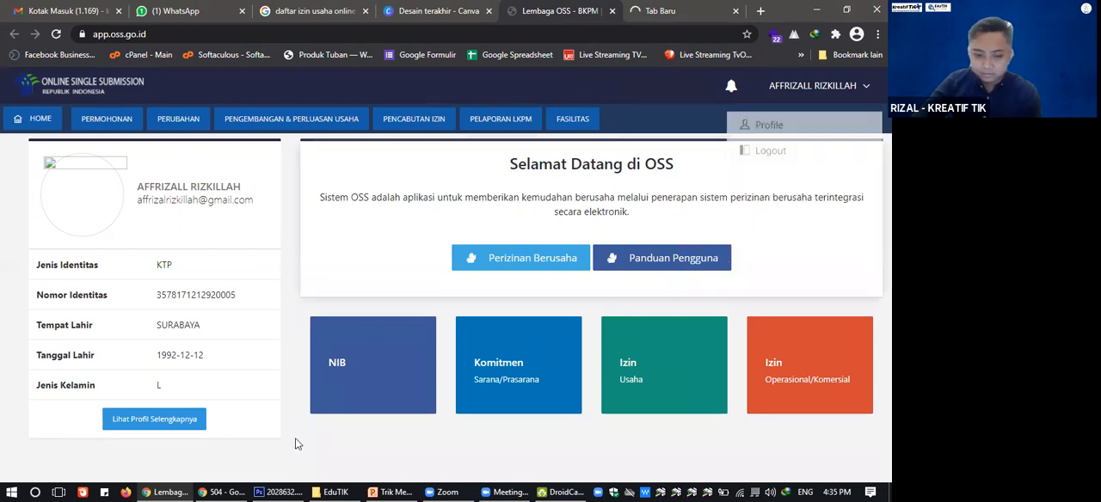
click(222, 492)
right_click(345, 39)
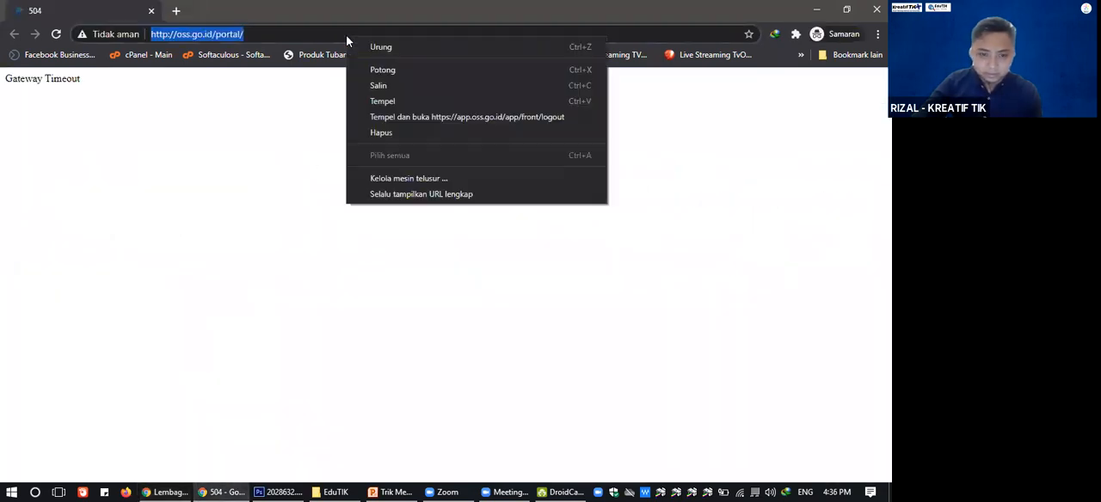
click(384, 118)
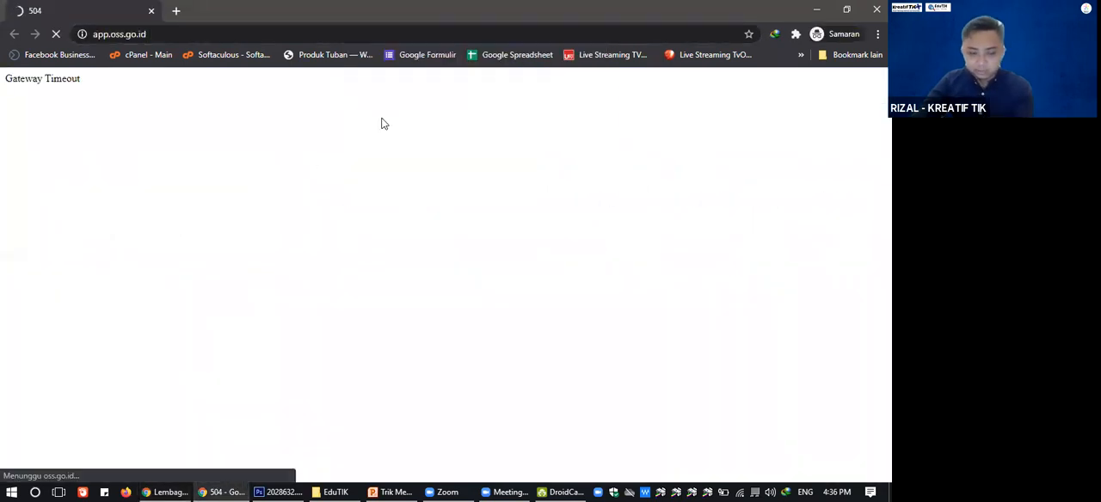
Switch to the browser window with the Gmail inbox and change to the other signed-in Google account.
click(391, 30)
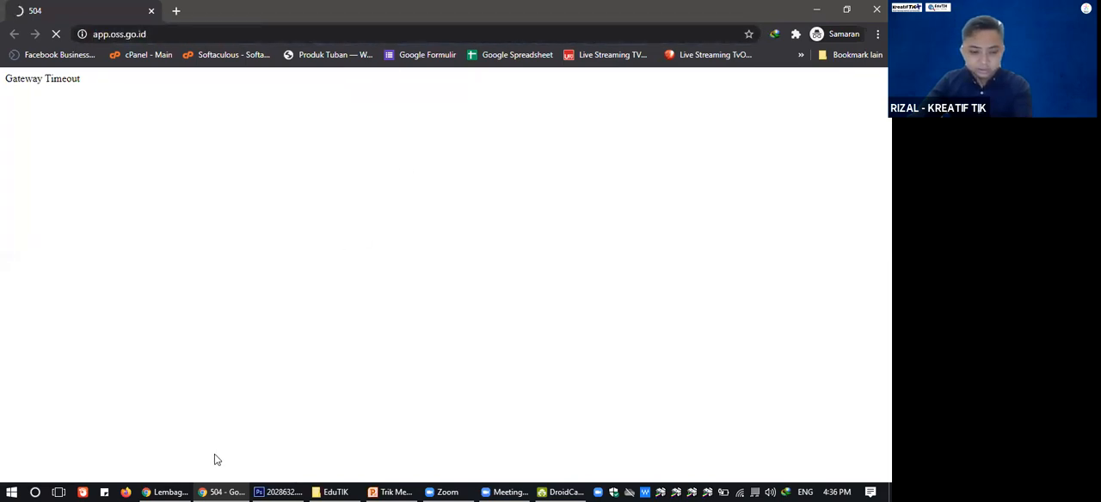
click(170, 490)
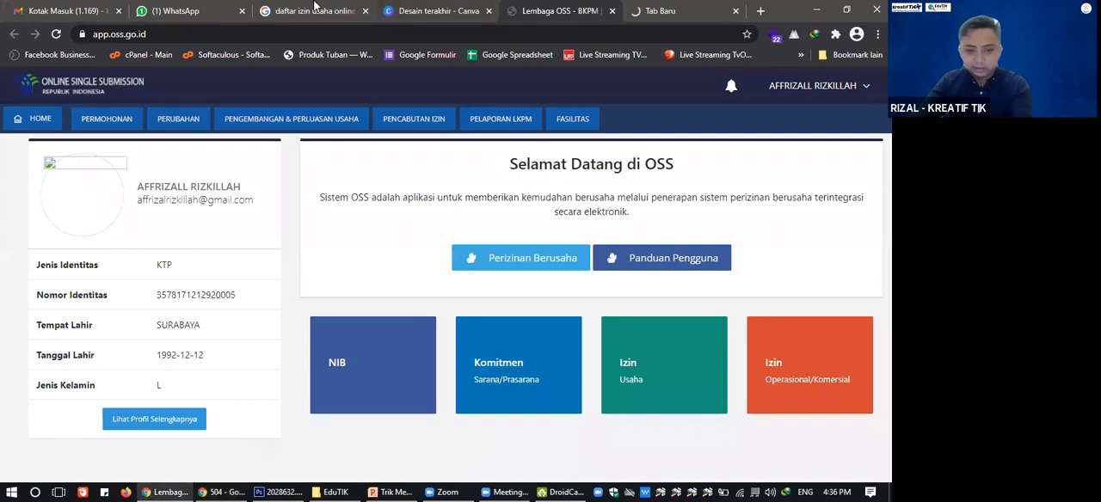
click(318, 6)
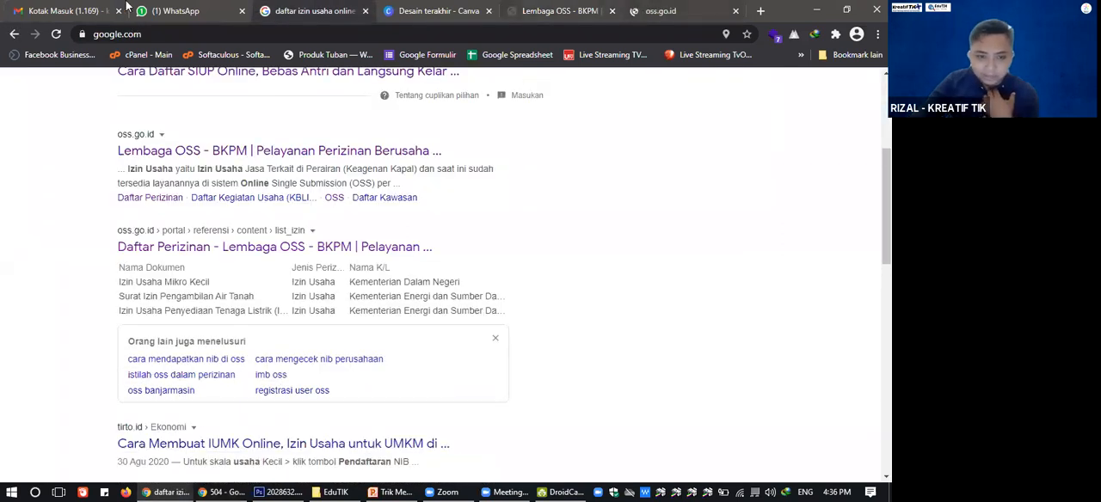
click(65, 10)
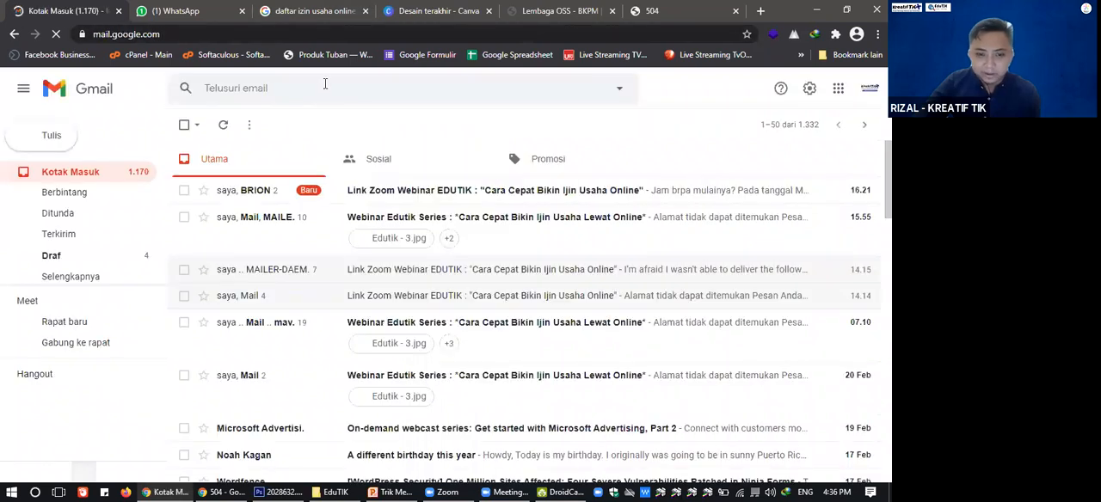
text(o)
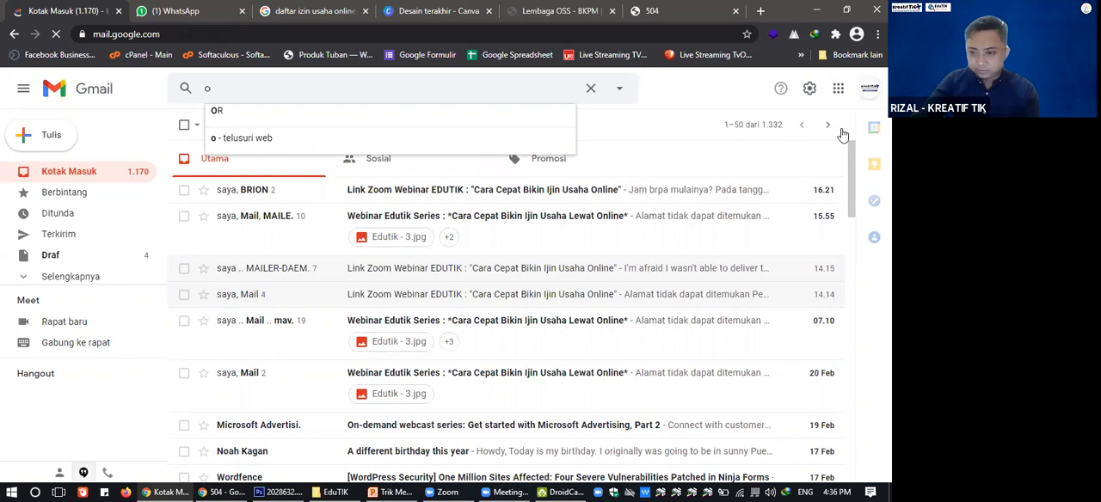
click(870, 88)
click(741, 284)
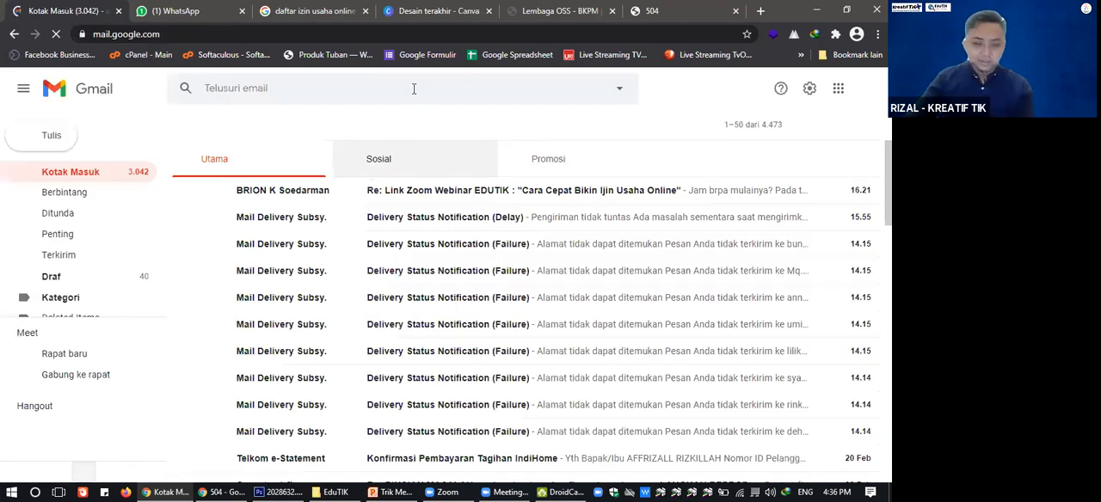
Search this account's mail for "oss".
text(oss)
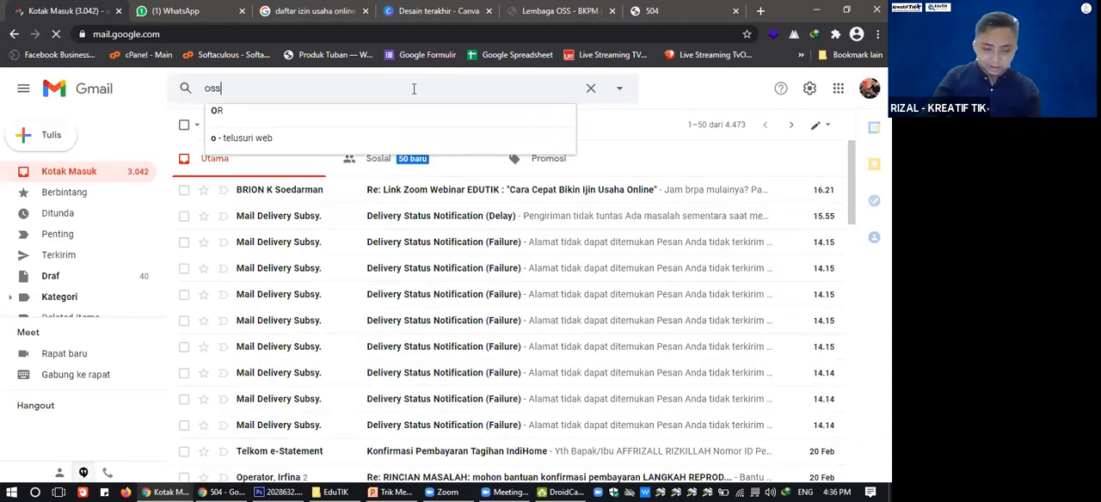
key(Return)
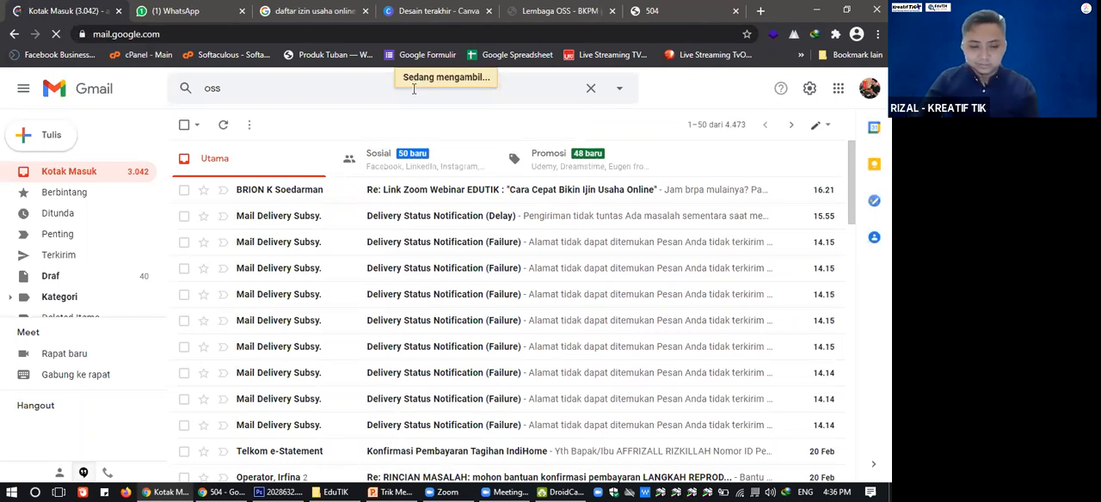
click(580, 9)
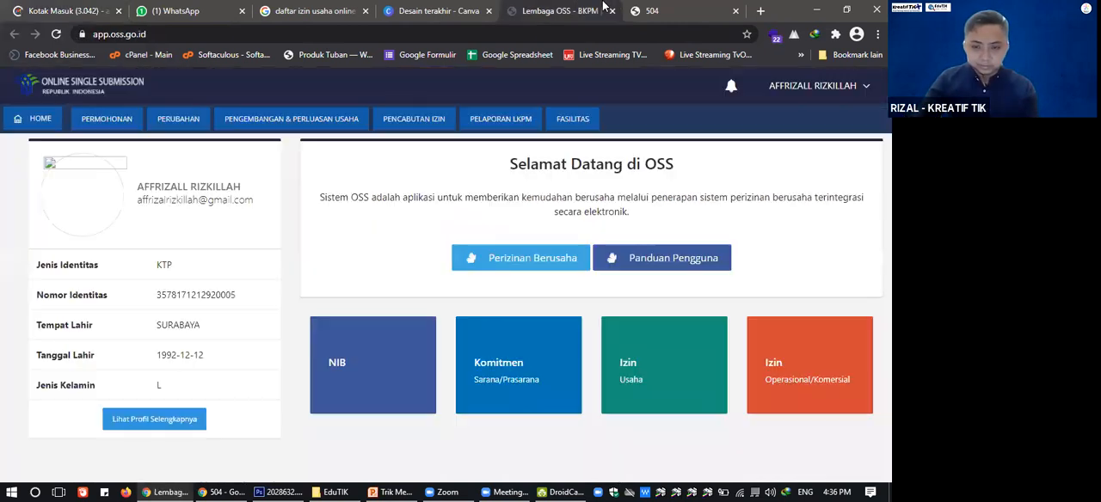
click(56, 8)
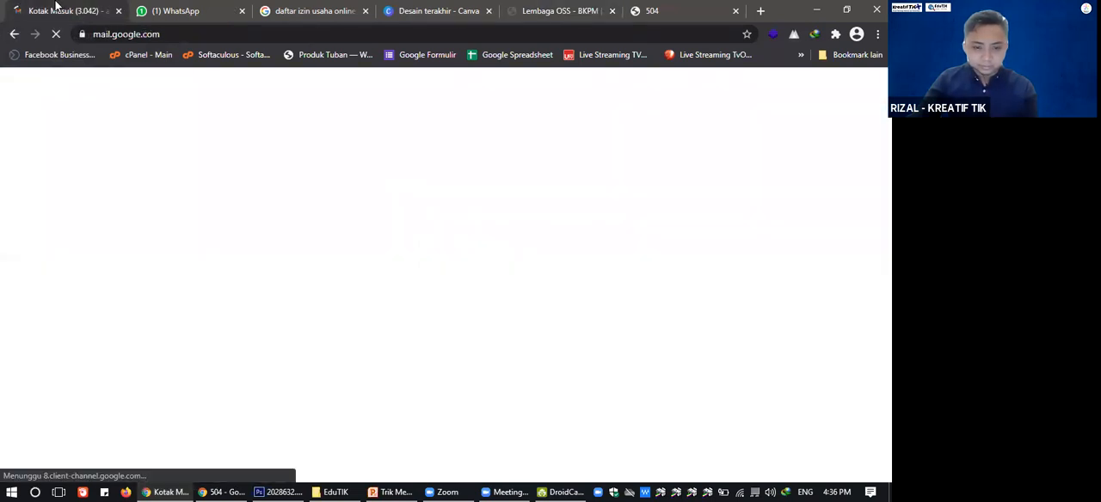
click(555, 10)
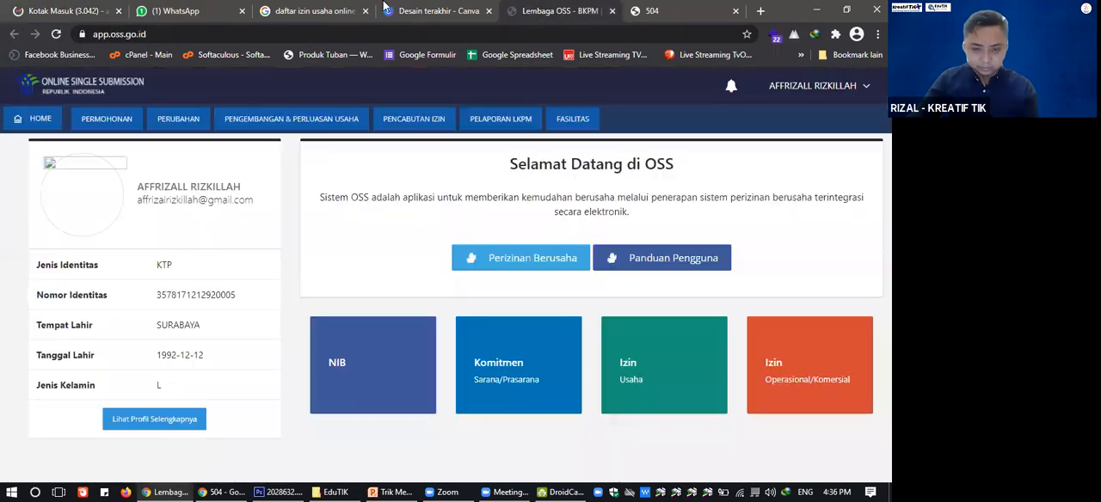
click(59, 5)
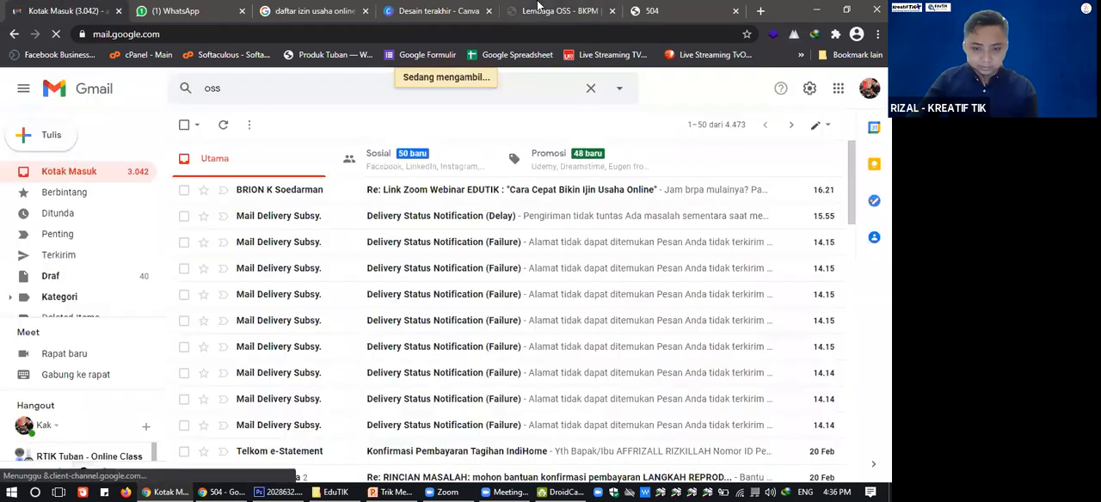
click(538, 6)
Switch to File Explorer, open the parent folder #KreatifTIK and browse its contents with a narrower navigation pane.
click(336, 492)
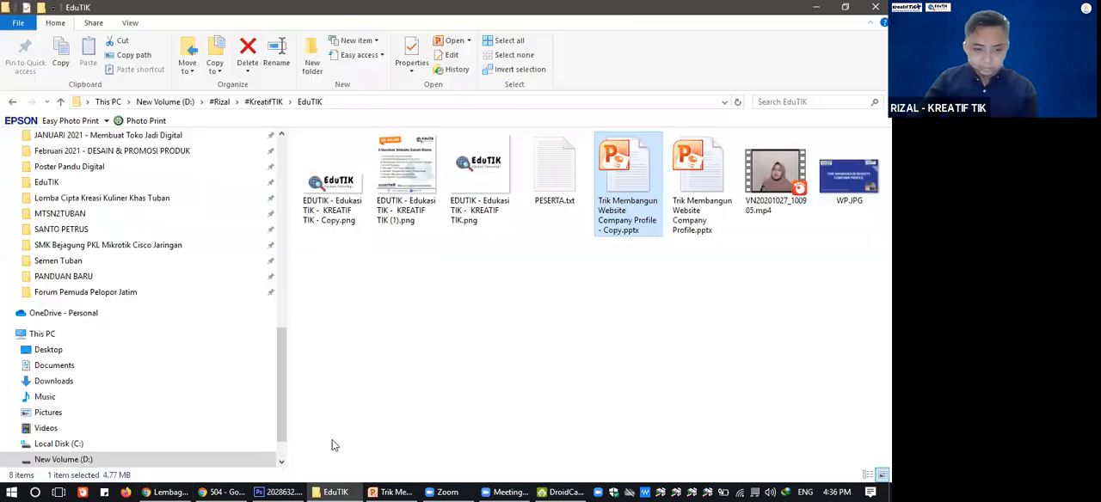
click(263, 102)
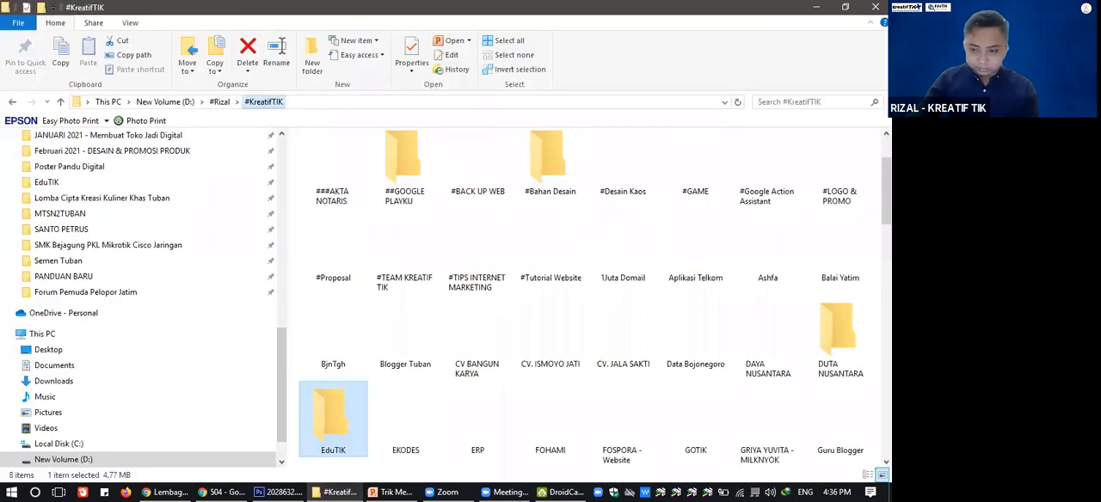
drag(887, 195, 886, 369)
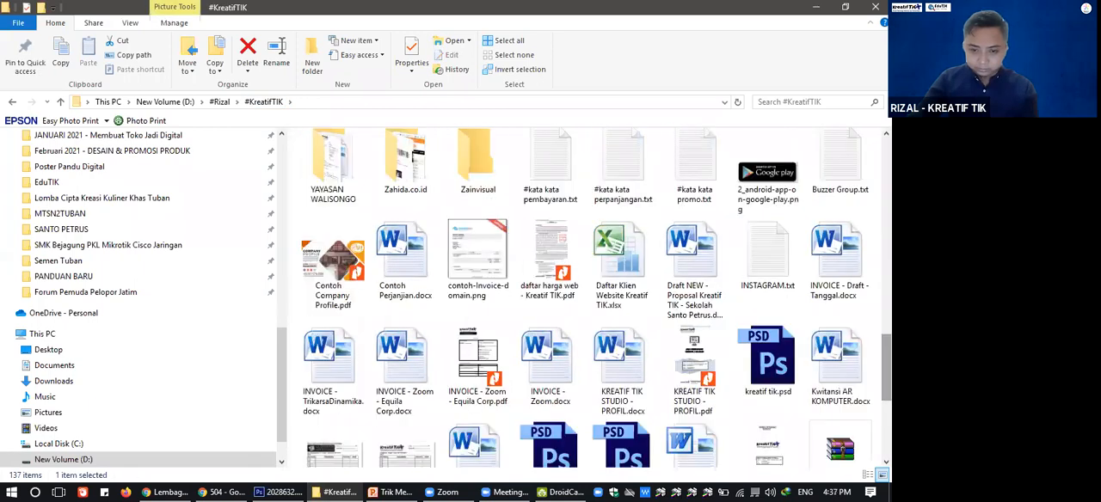
scroll(550, 191, up, 10)
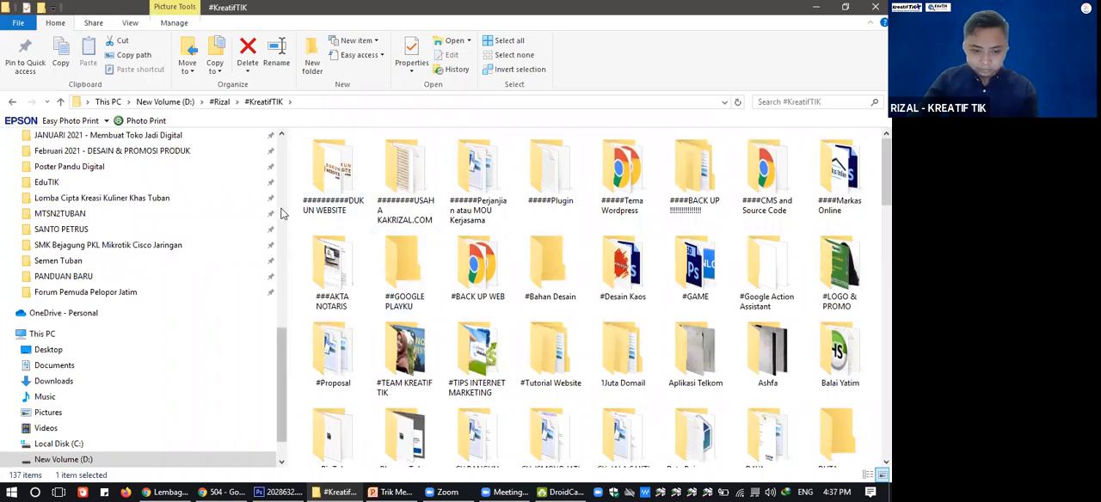
drag(287, 208, 193, 205)
scroll(437, 263, down, 1)
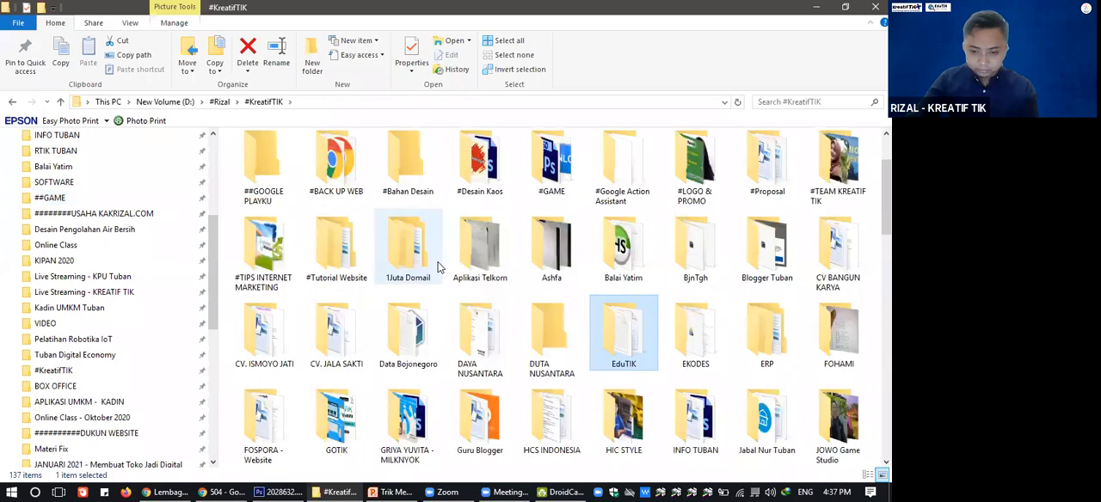
scroll(713, 193, down, 12)
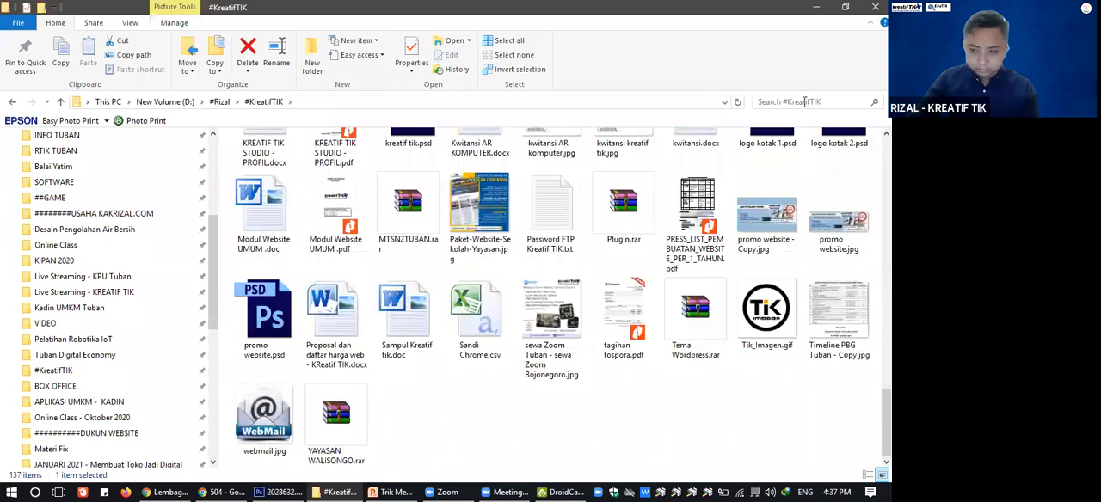
Search the #KreatifTIK folder for "izin", and replace that search with "imb".
click(804, 101)
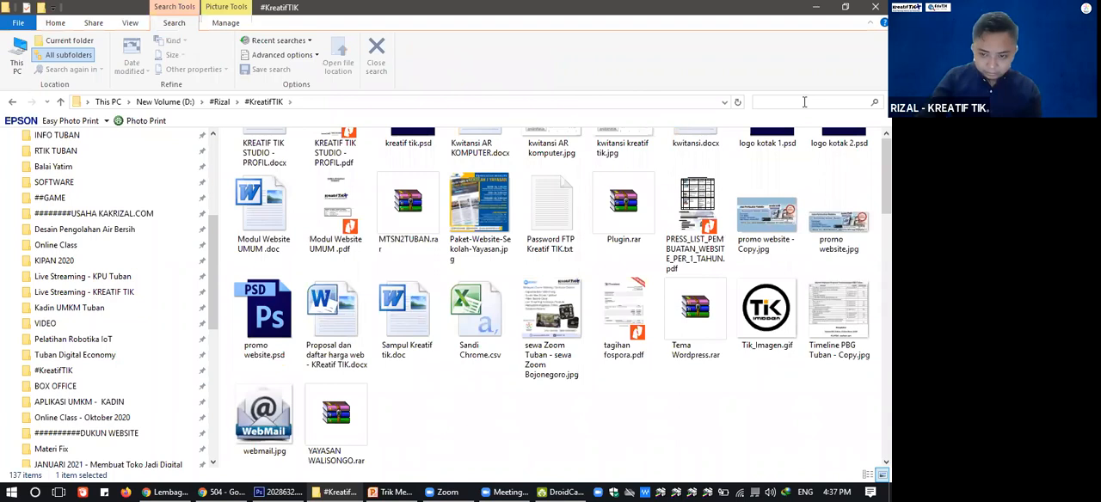
text(i)
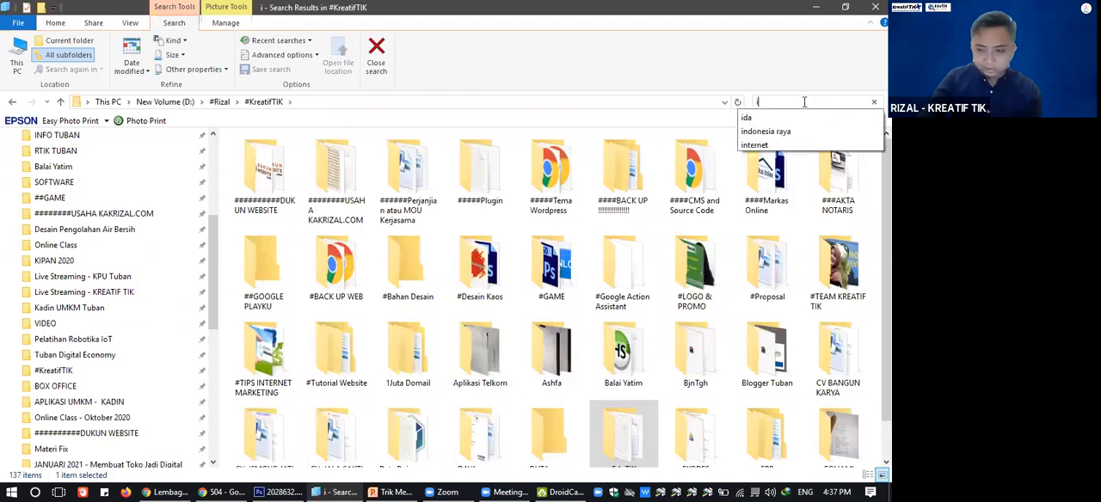
text(zin)
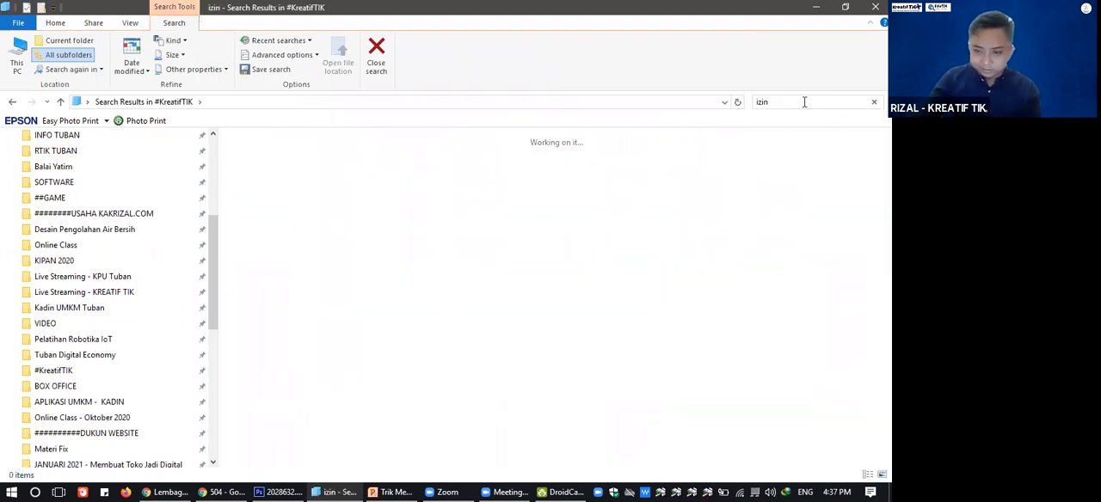
key(BackSpace)
key(BackSpace)
key(BackSpace)
key(BackSpace)
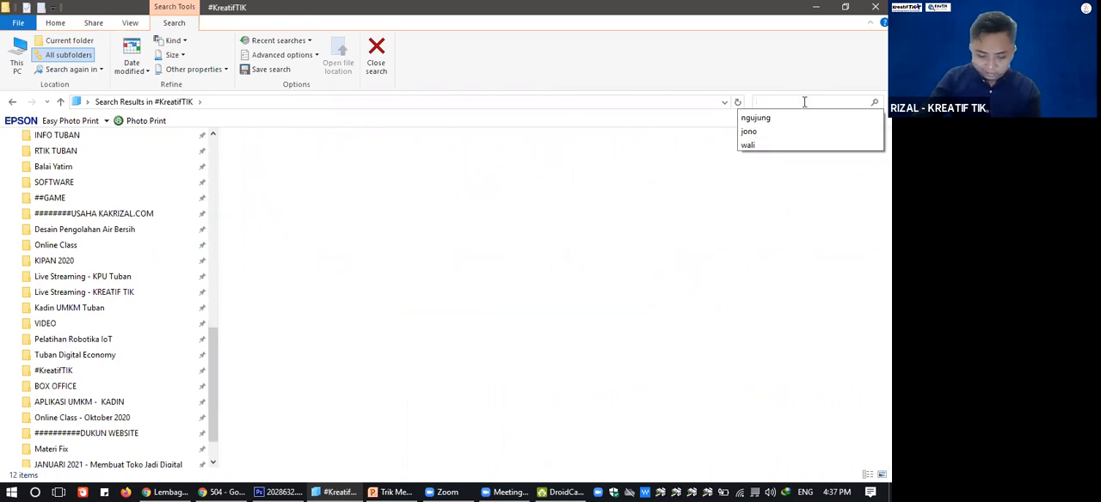
text(imb)
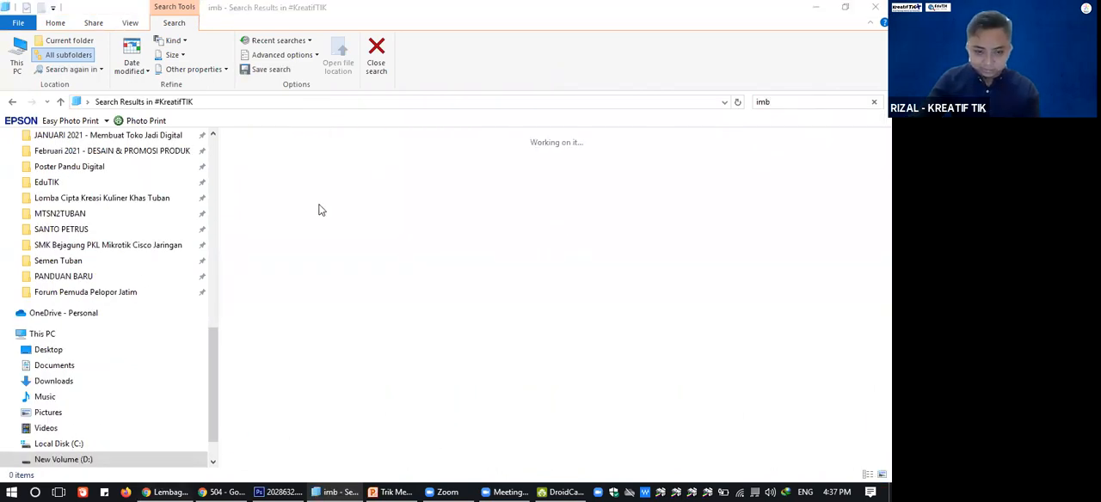
Return to Gmail and open the message "Konfirmasi registrasi Akun Sistem OSS" to examine the account credentials it contains.
key(alt+Tab)
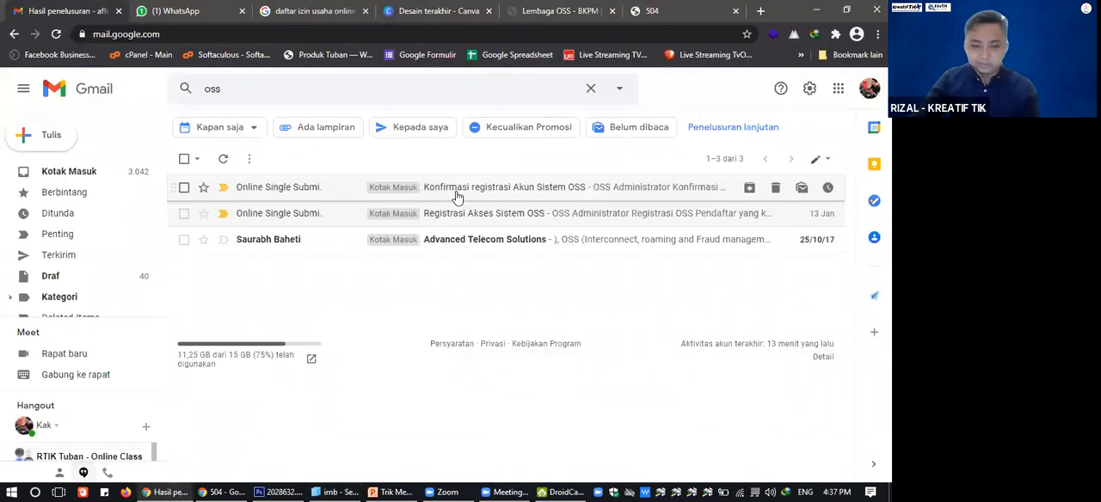
click(456, 191)
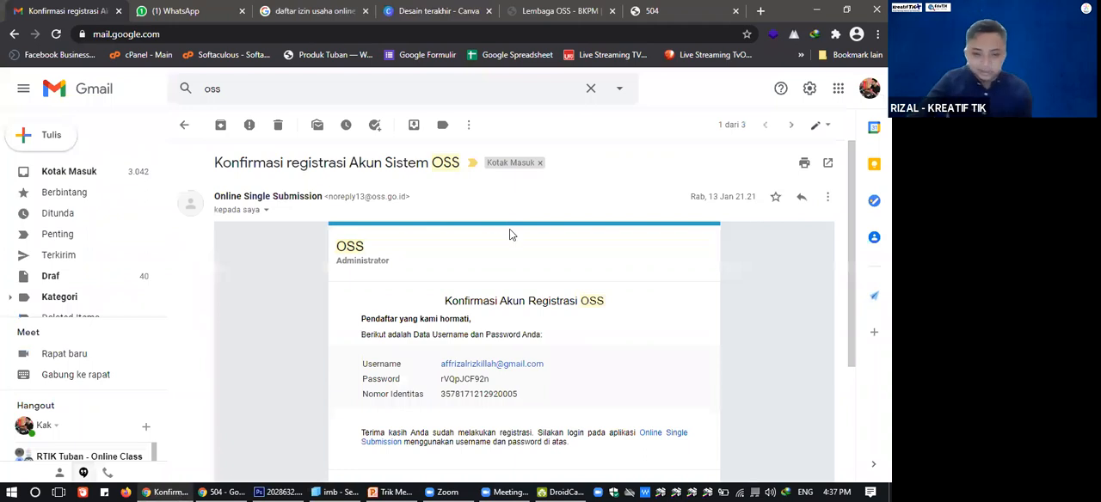
scroll(510, 234, down, 3)
scroll(510, 234, up, 3)
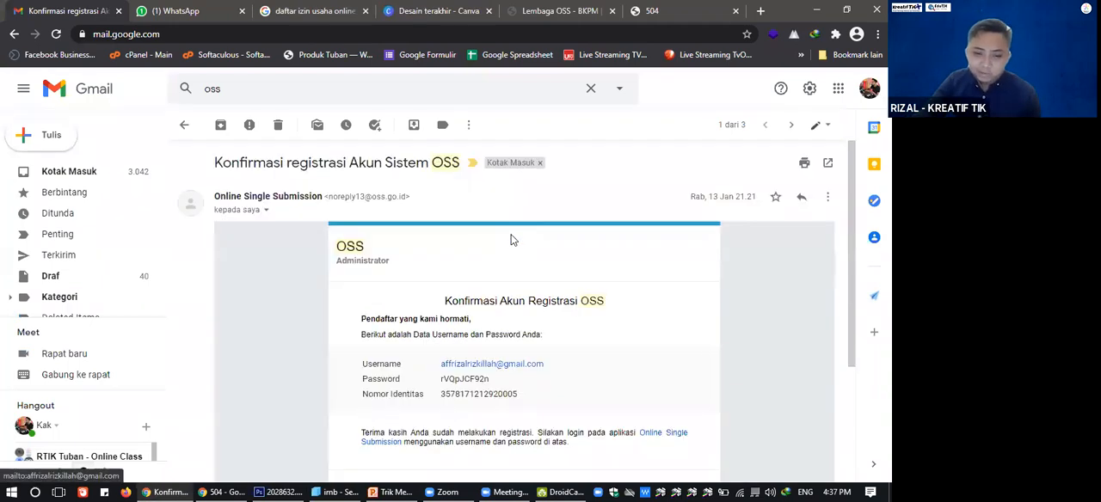
scroll(513, 244, down, 3)
scroll(513, 244, up, 3)
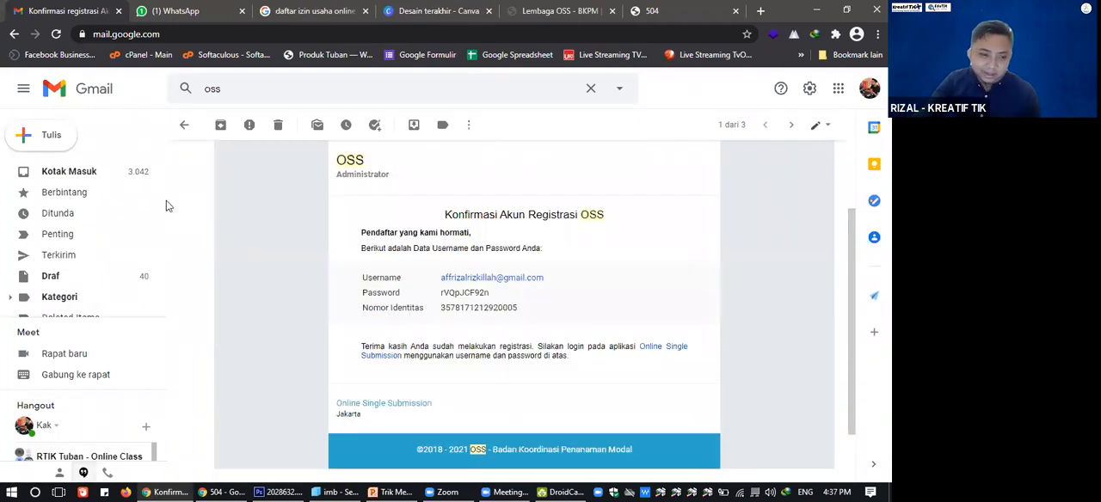
Go back to the Gmail inbox and search the mail for "oss" again.
click(105, 171)
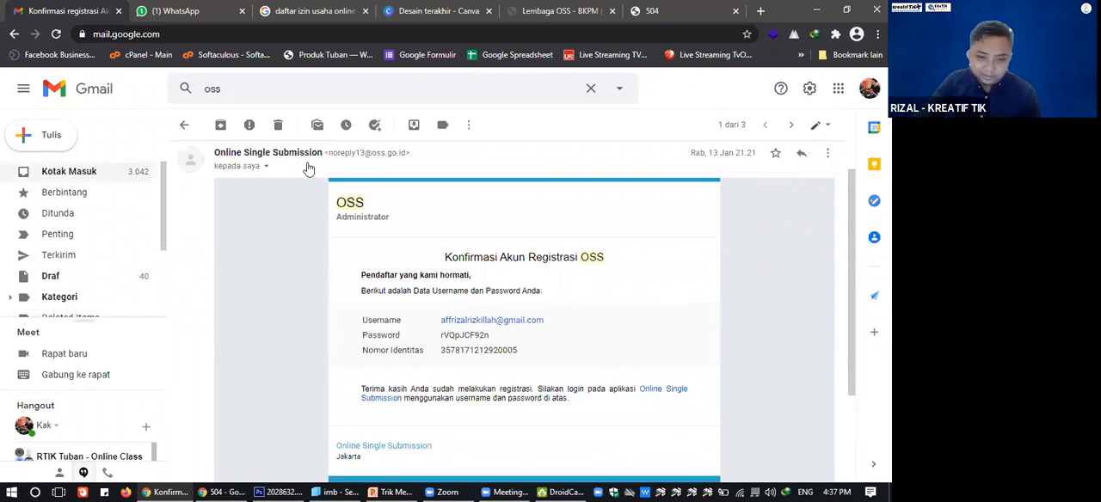
click(420, 82)
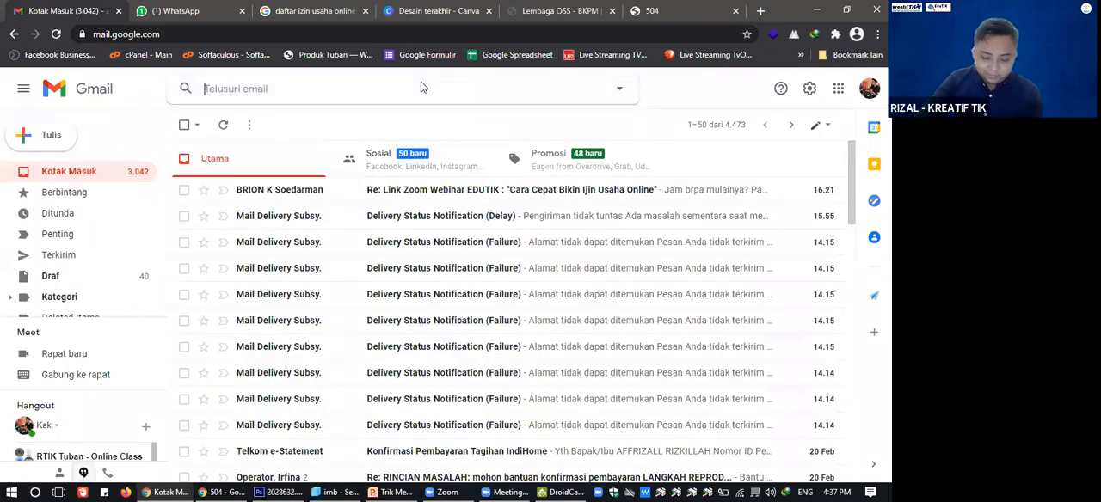
text(oss)
key(Return)
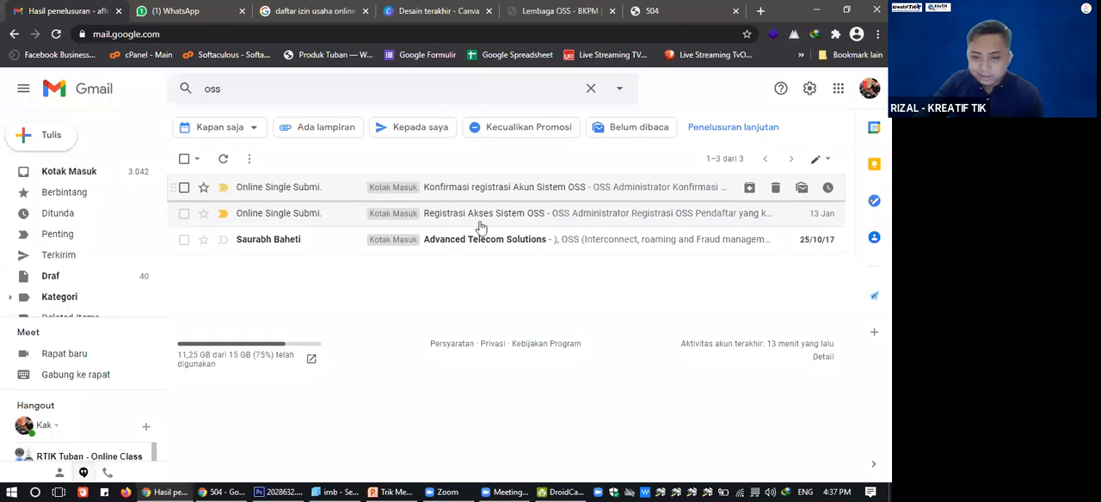
Open the message "Registrasi Akses Sistem OSS", examine its account activation section and return to the "oss" search results.
click(561, 213)
scroll(526, 250, down, 3)
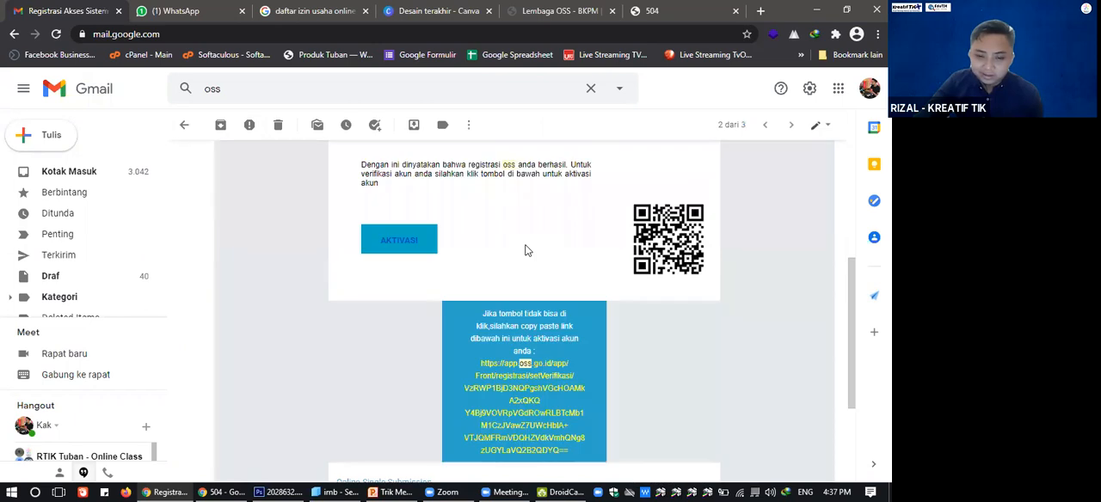
scroll(412, 372, up, 3)
scroll(414, 380, down, 1)
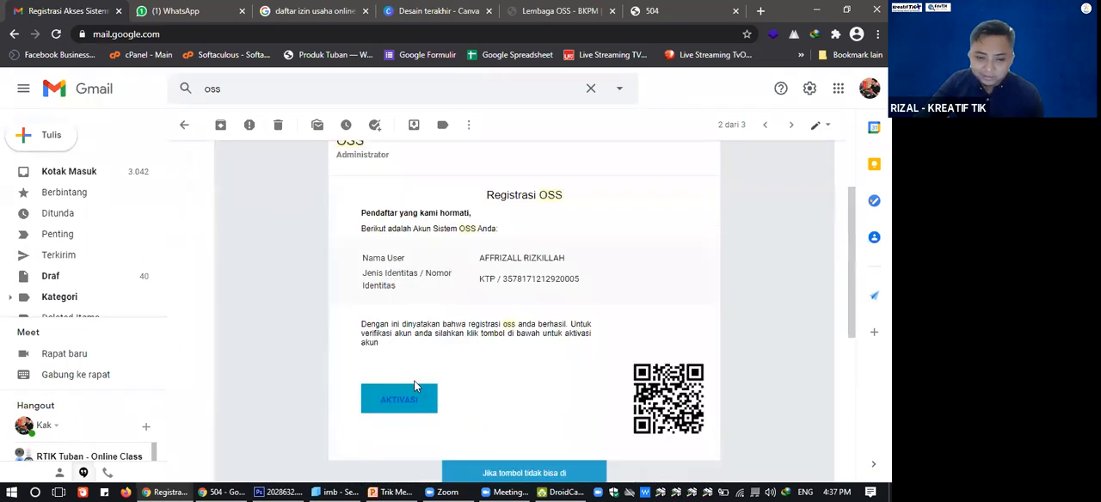
scroll(411, 344, down, 1)
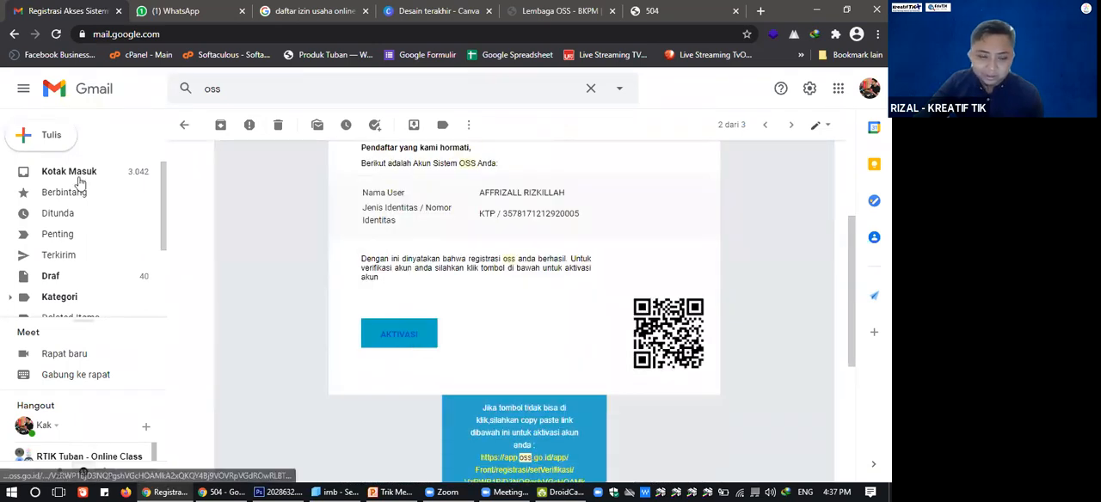
click(252, 78)
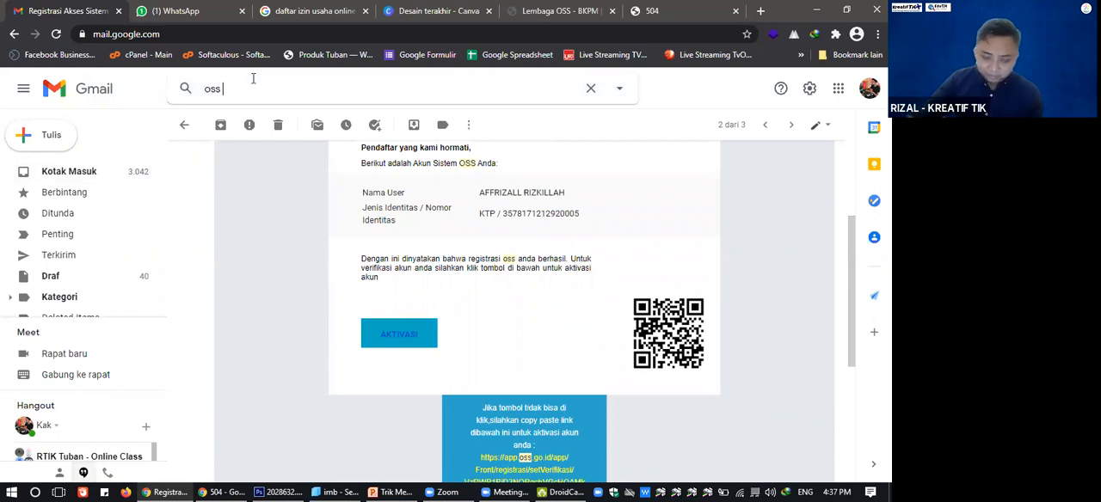
key(Return)
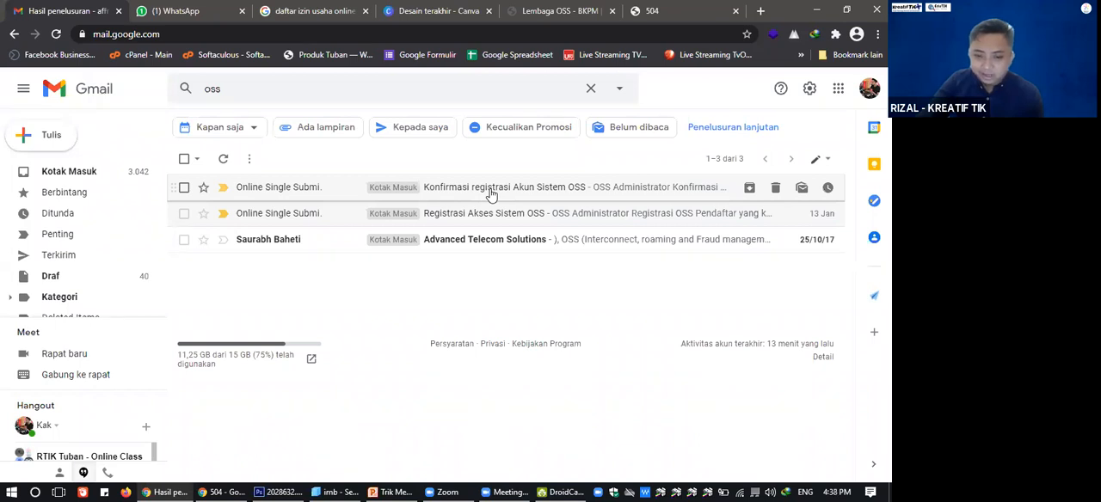
Reopen the message "Konfirmasi registrasi Akun Sistem OSS" to examine its account details, and return to the OSS page.
click(491, 194)
scroll(401, 247, down, 3)
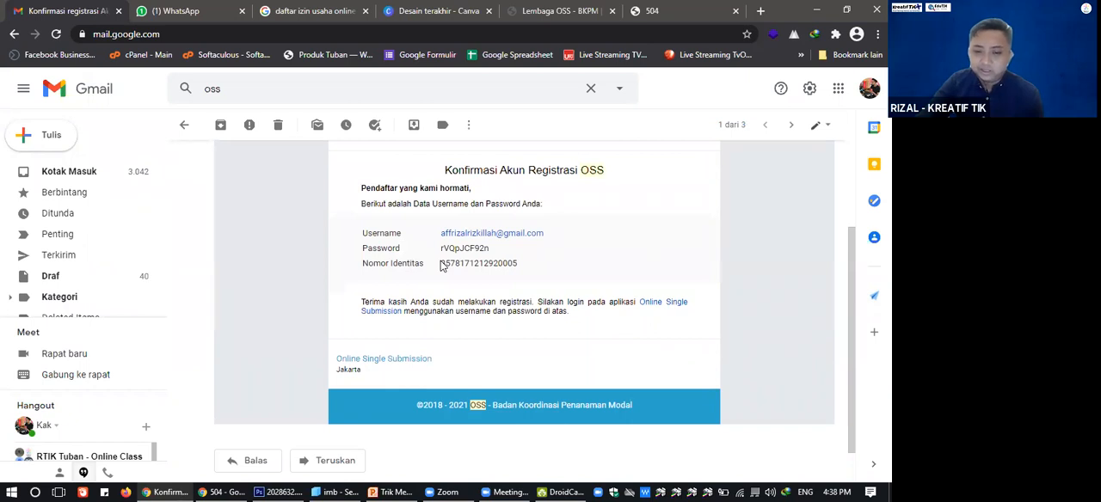
scroll(441, 266, down, 1)
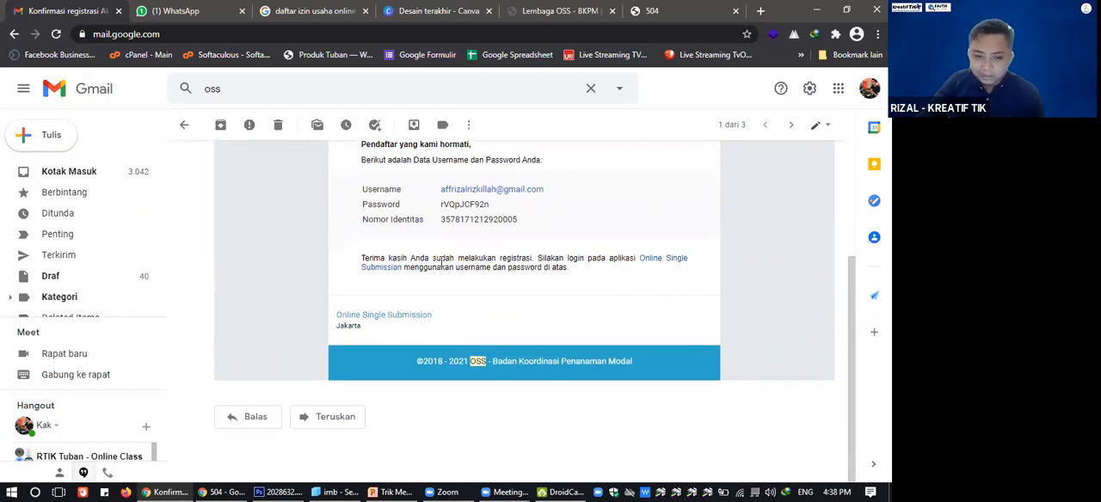
scroll(441, 266, up, 3)
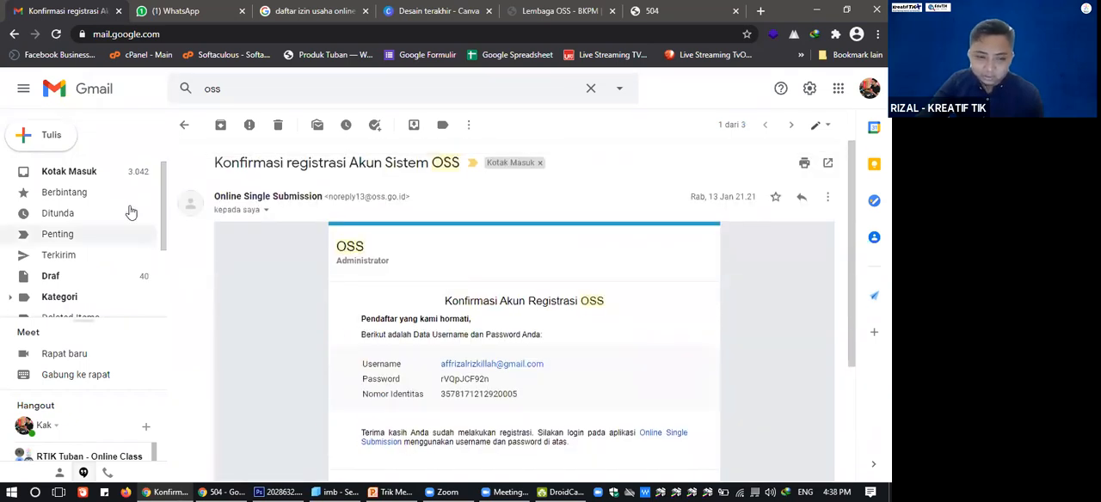
click(103, 178)
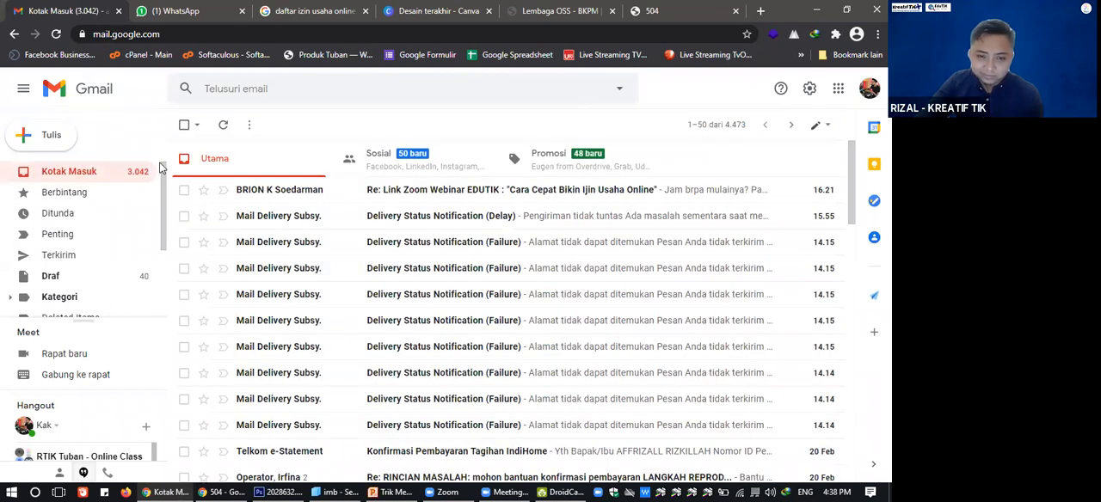
click(585, 7)
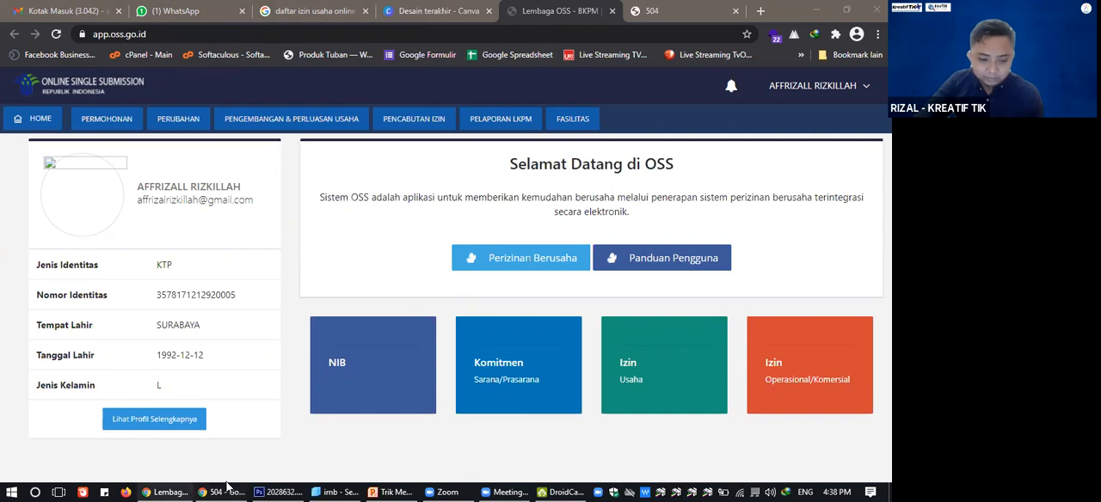
Switch to File Explorer and search the #KreatifTIK folder for "iumk", and replace that search with "izin".
click(340, 491)
click(812, 103)
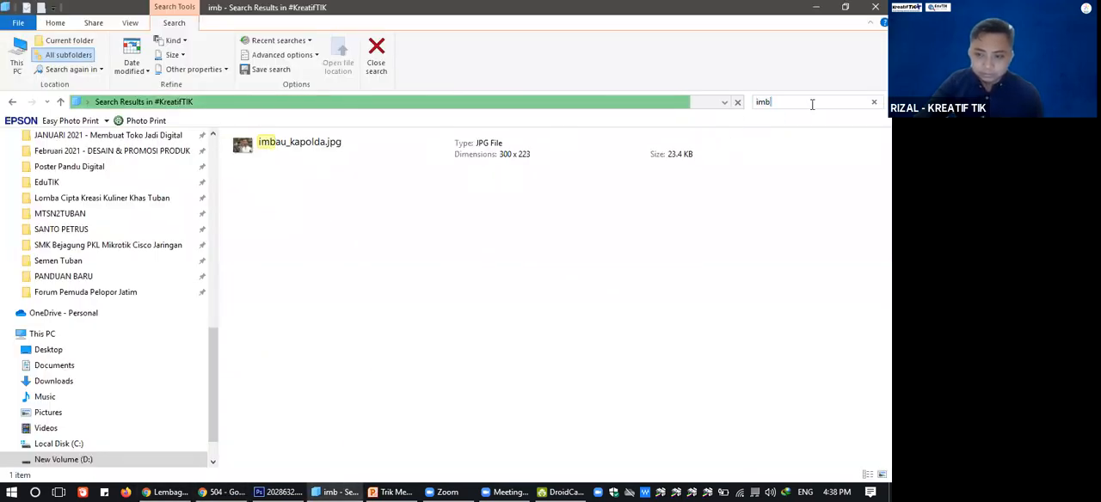
key(ctrl+a)
text(iumk)
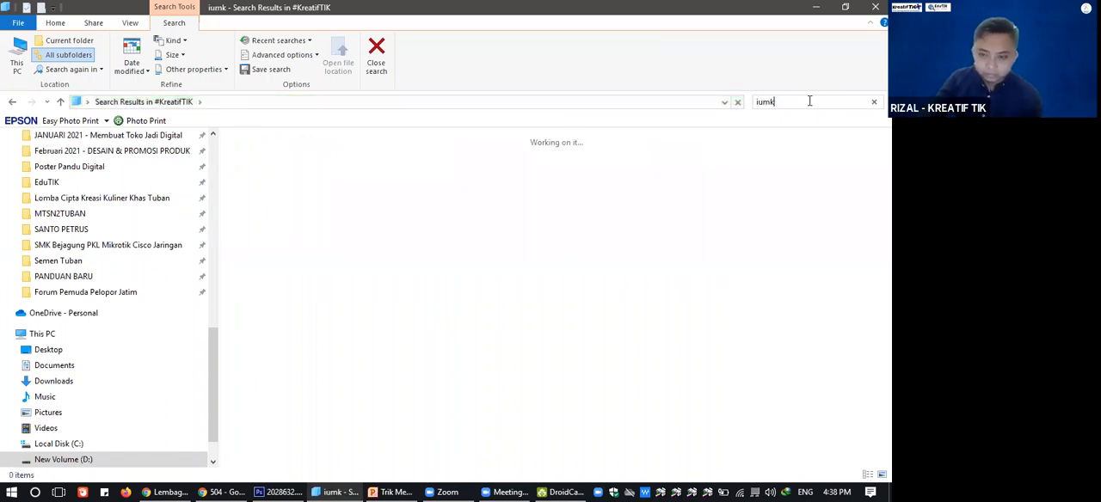
key(BackSpace)
key(BackSpace)
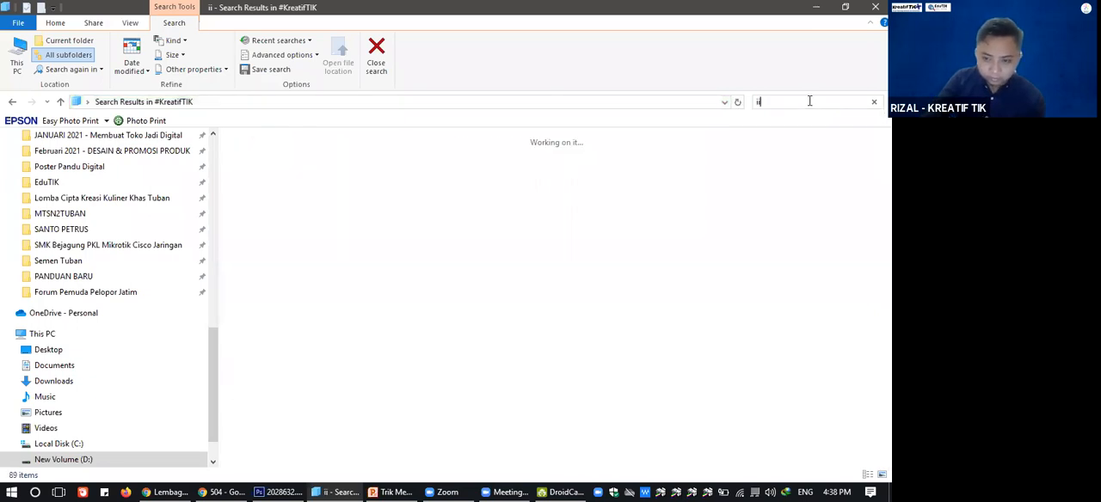
text(zin)
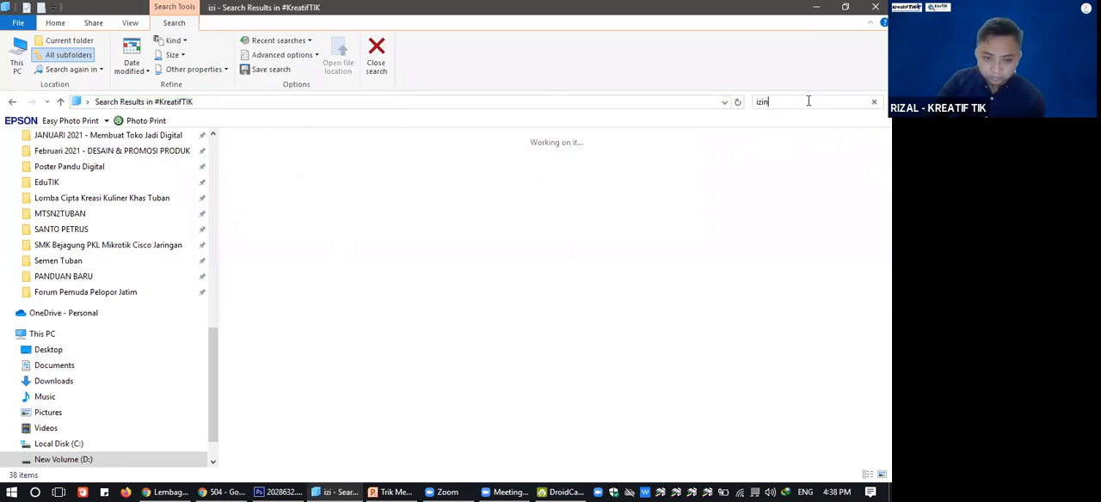
Return to OSS, open the IUMK business number (NIB) application and go to the list of previously submitted micro business applications.
click(168, 491)
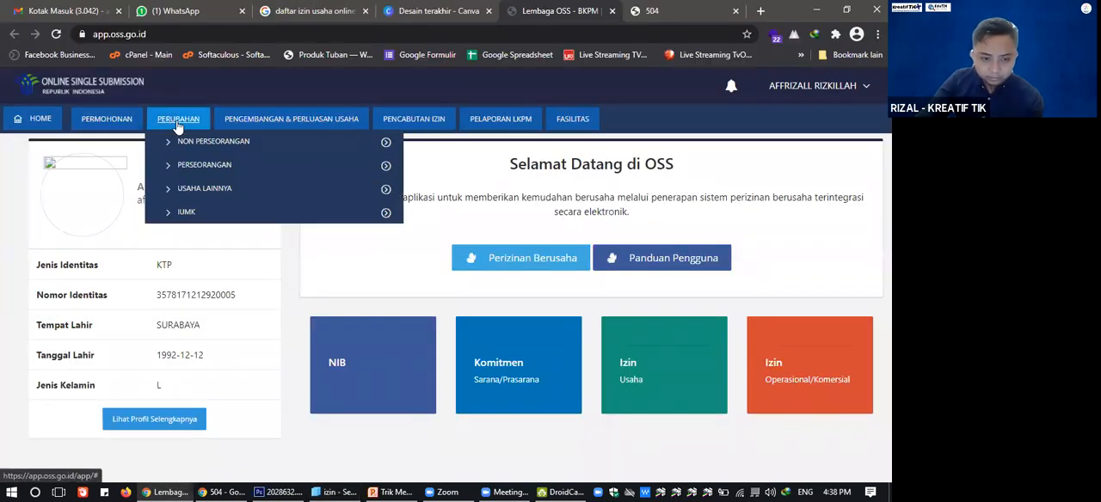
mouse_move(92, 122)
mouse_move(110, 192)
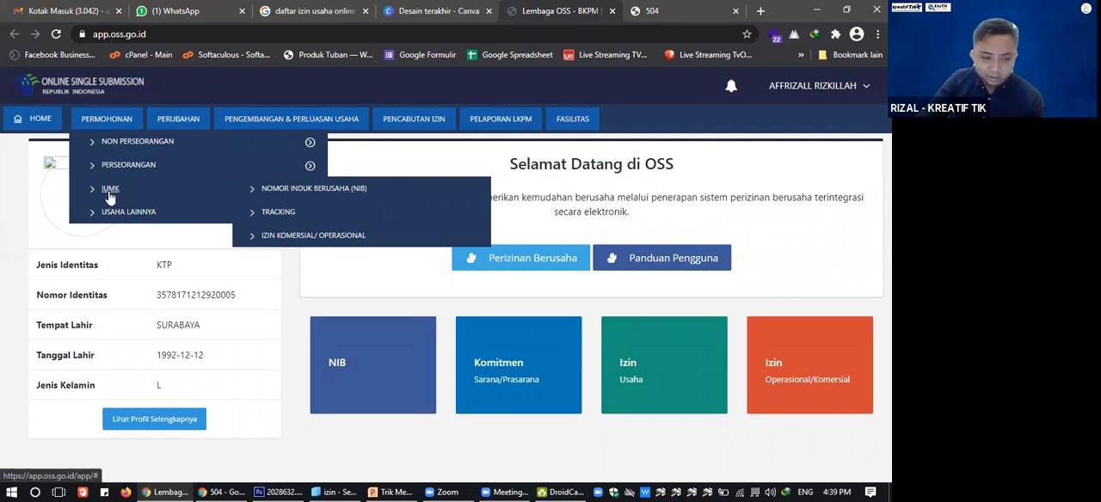
click(287, 194)
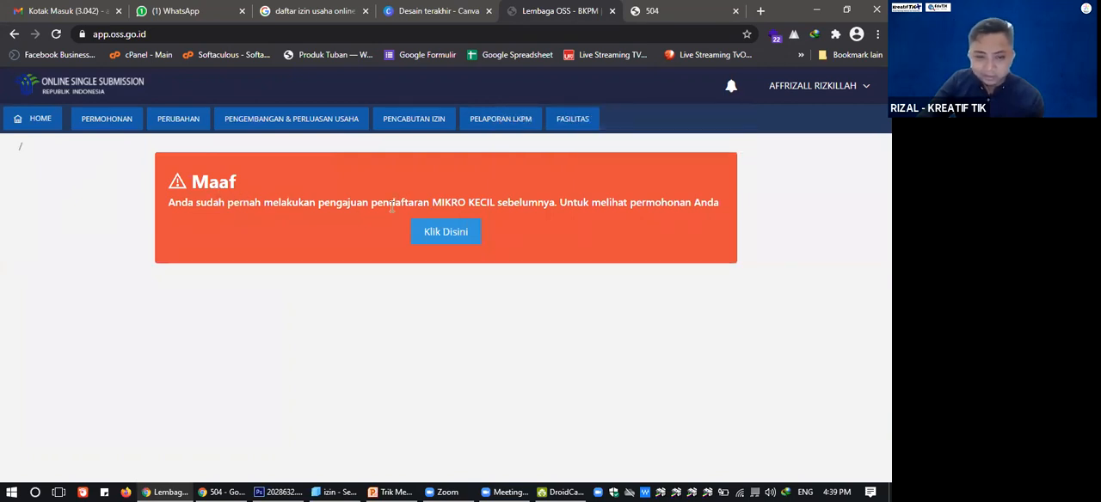
click(447, 233)
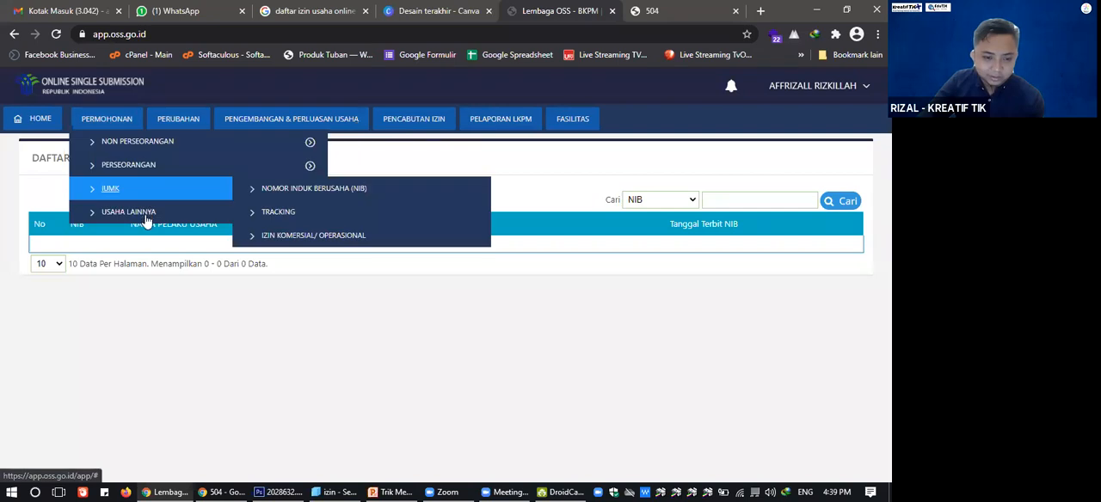
Open the business number (NIB) application page for individuals (Perseorangan) under Perizinan Berusaha.
mouse_move(148, 164)
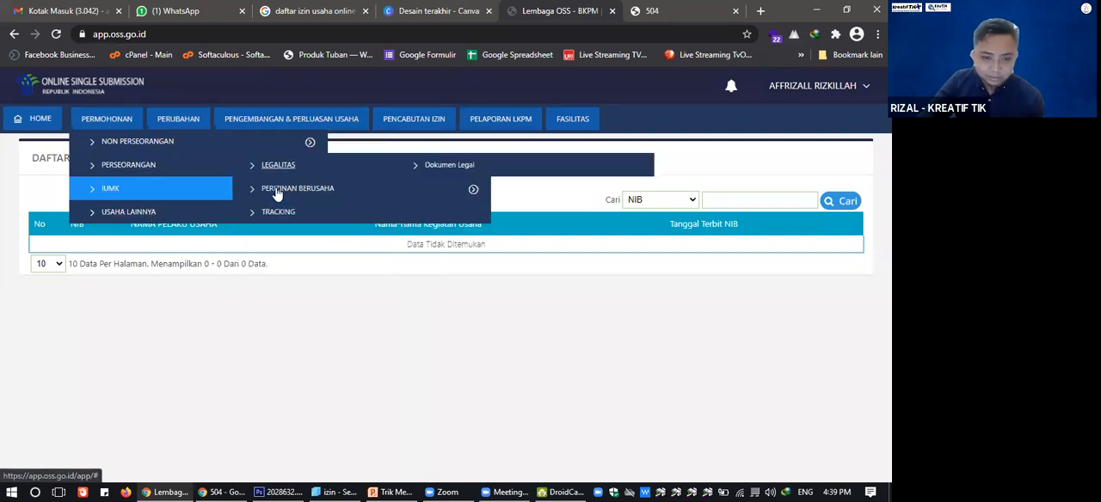
mouse_move(277, 194)
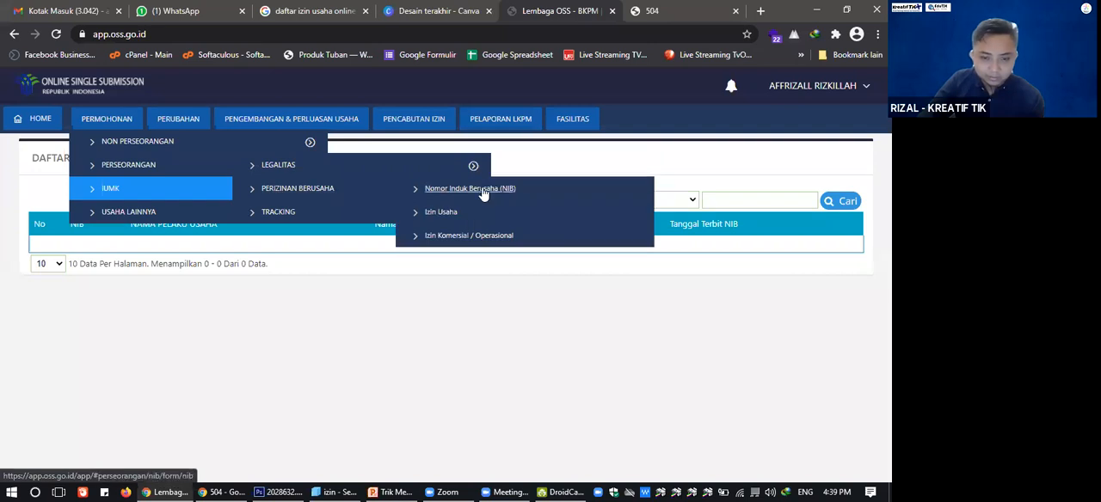
click(482, 190)
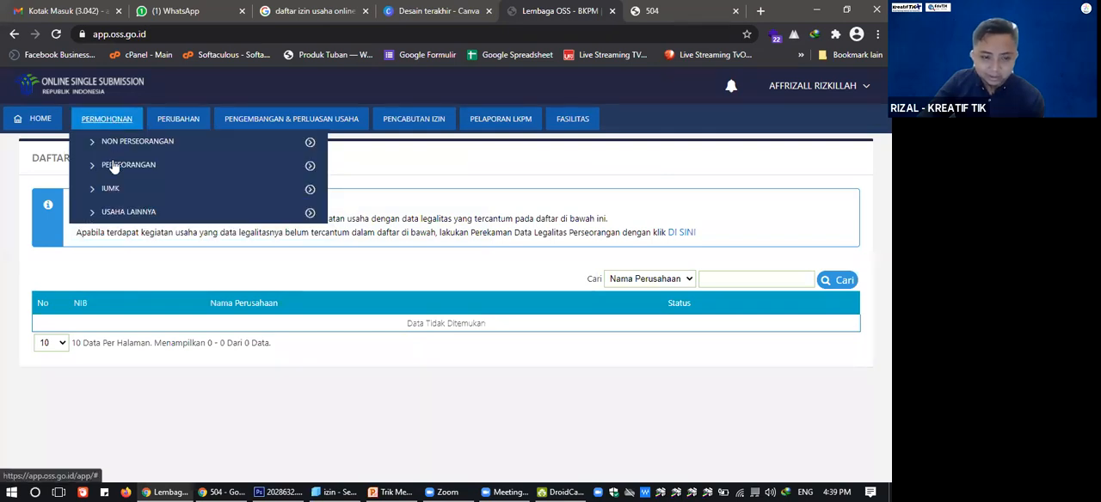
mouse_move(117, 166)
mouse_move(327, 191)
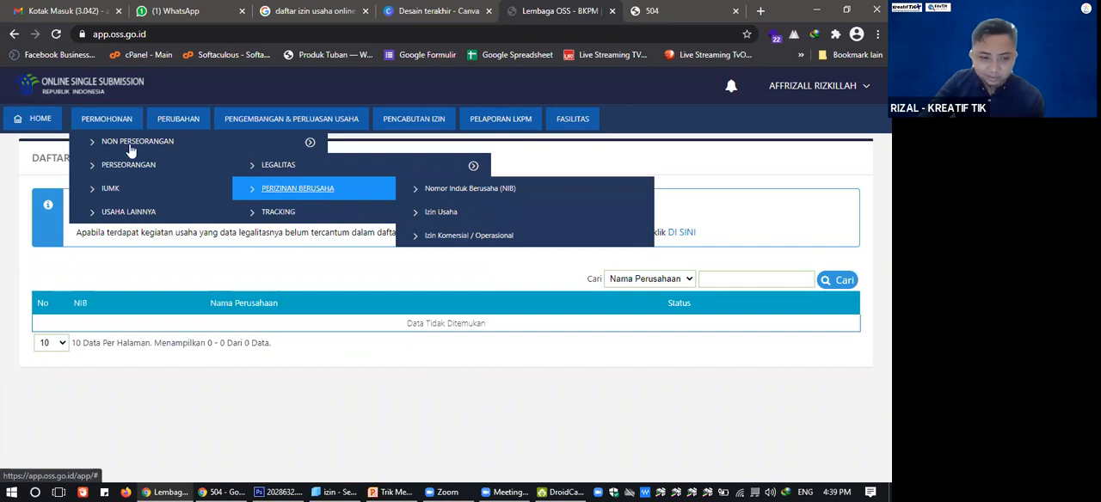
mouse_move(132, 144)
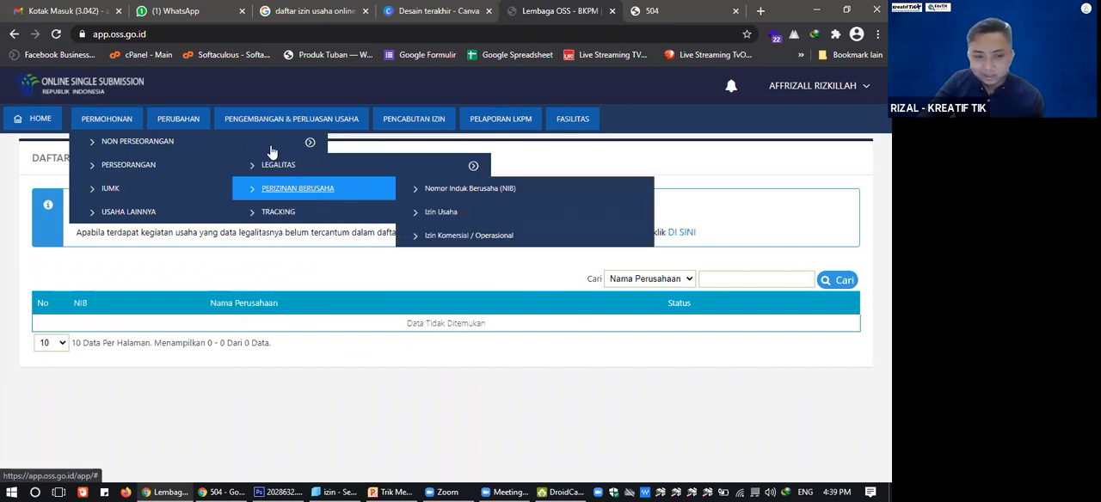
mouse_move(272, 151)
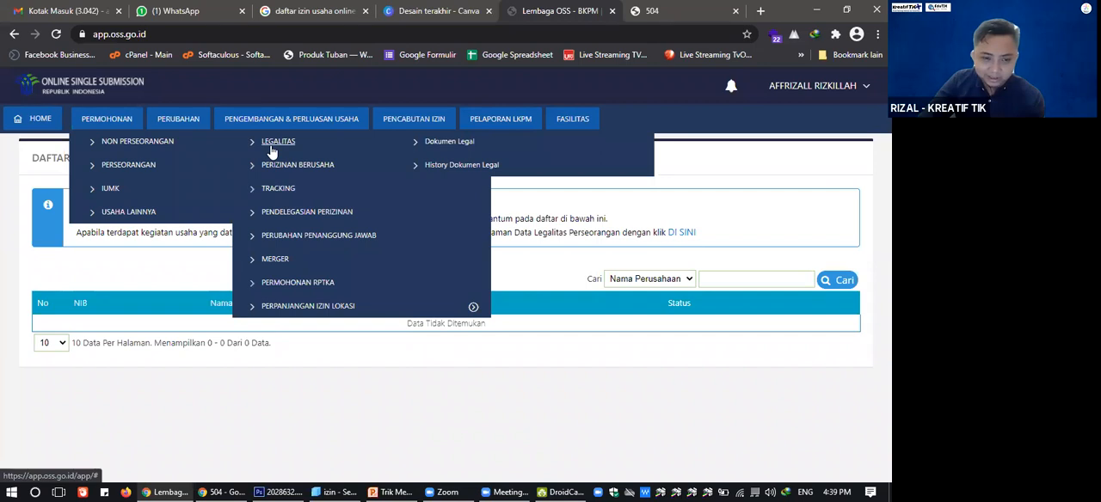
mouse_move(154, 168)
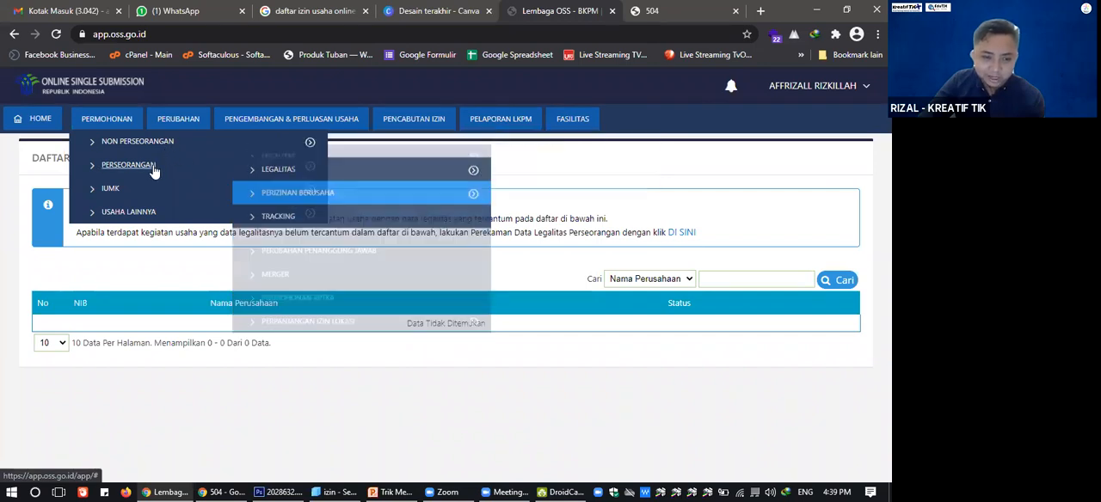
mouse_move(291, 194)
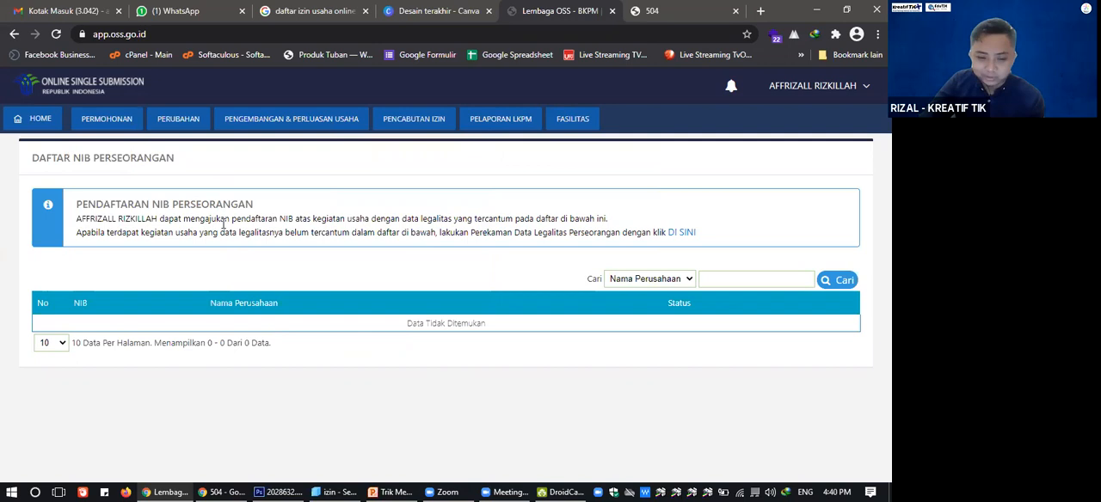
Start a new individual legality record and examine its "Data Usaha Perseorangan" form, including the Modal Dasar field.
click(682, 232)
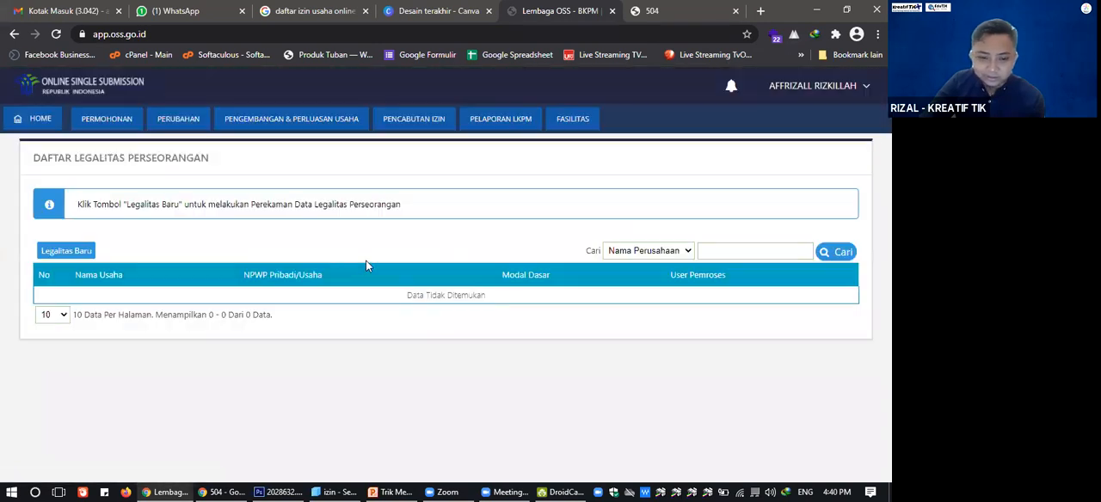
click(81, 250)
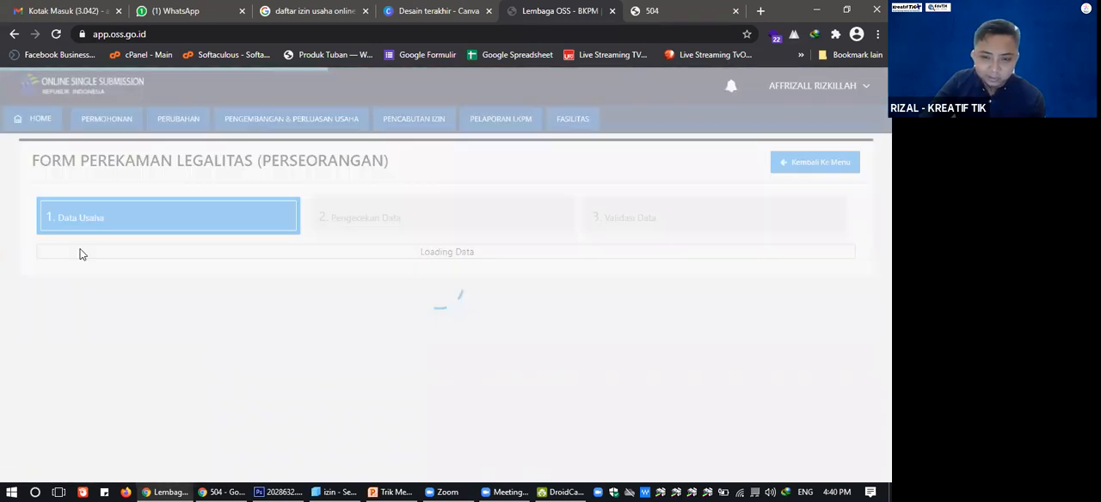
scroll(497, 228, down, 3)
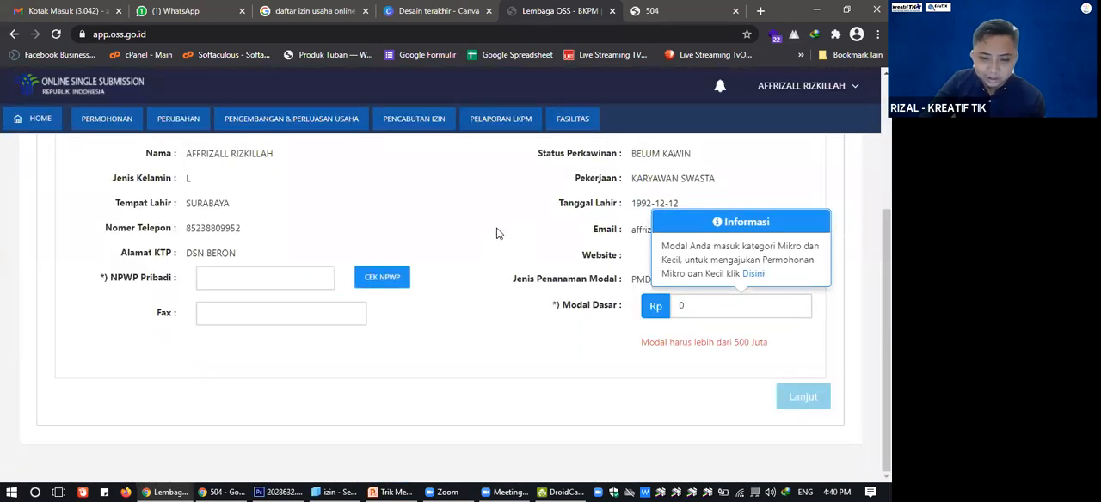
scroll(407, 236, up, 3)
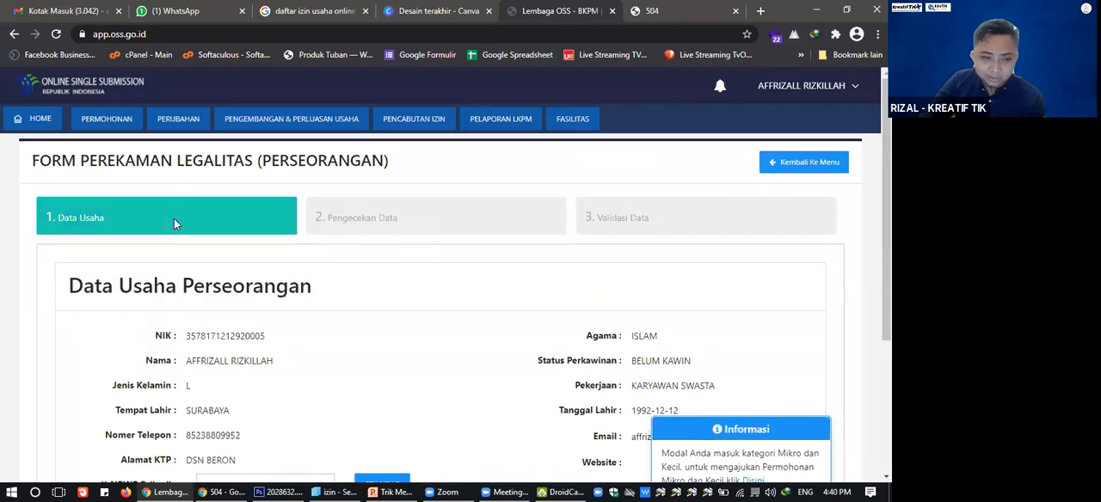
scroll(224, 268, down, 2)
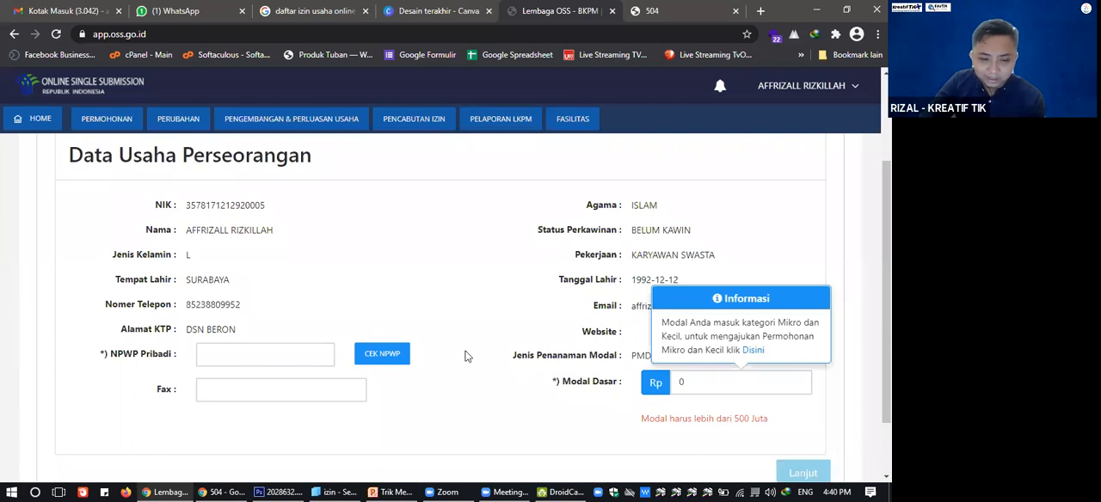
scroll(489, 325, down, 2)
scroll(368, 313, up, 3)
scroll(370, 313, down, 3)
scroll(706, 349, up, 3)
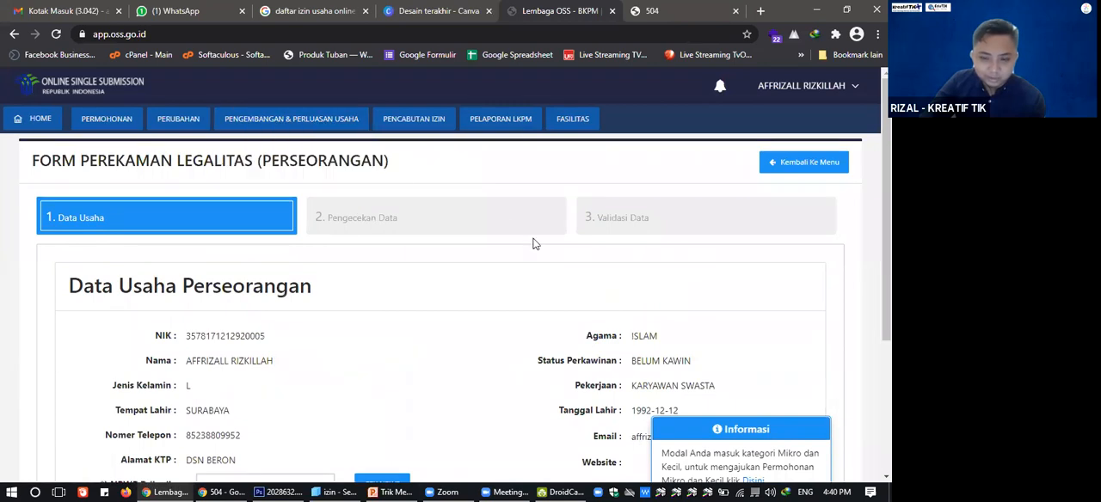
scroll(533, 244, down, 3)
click(748, 305)
double_click(718, 303)
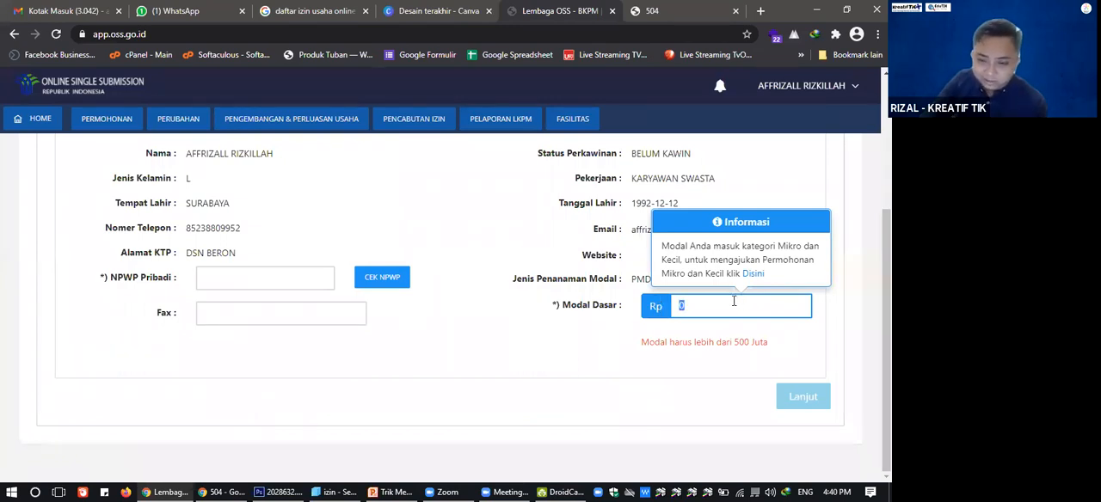
Leave the legality form, retry the IUMK business number (NIB) application and open the micro business list (Daftar Usaha Mikro).
scroll(734, 301, up, 3)
mouse_move(127, 126)
mouse_move(236, 202)
click(275, 197)
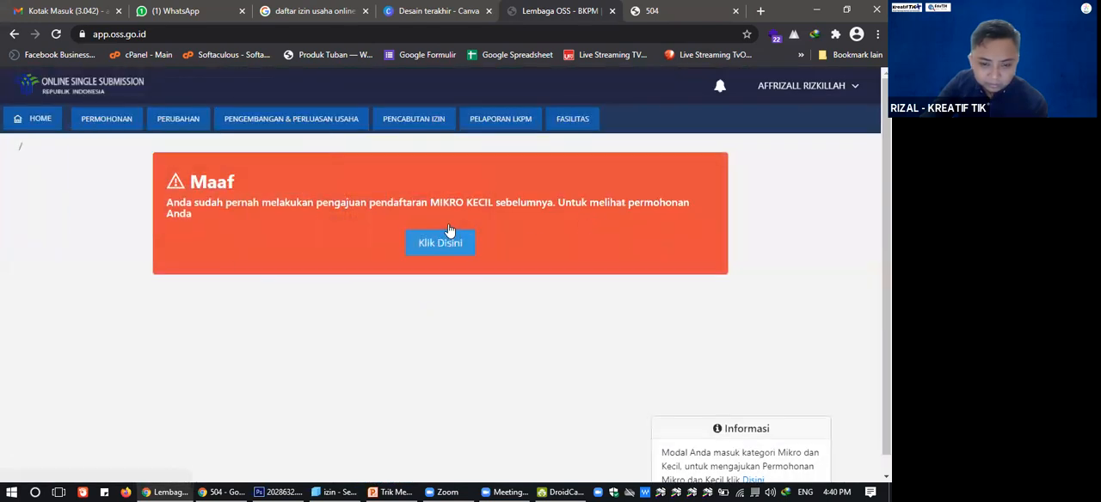
click(436, 243)
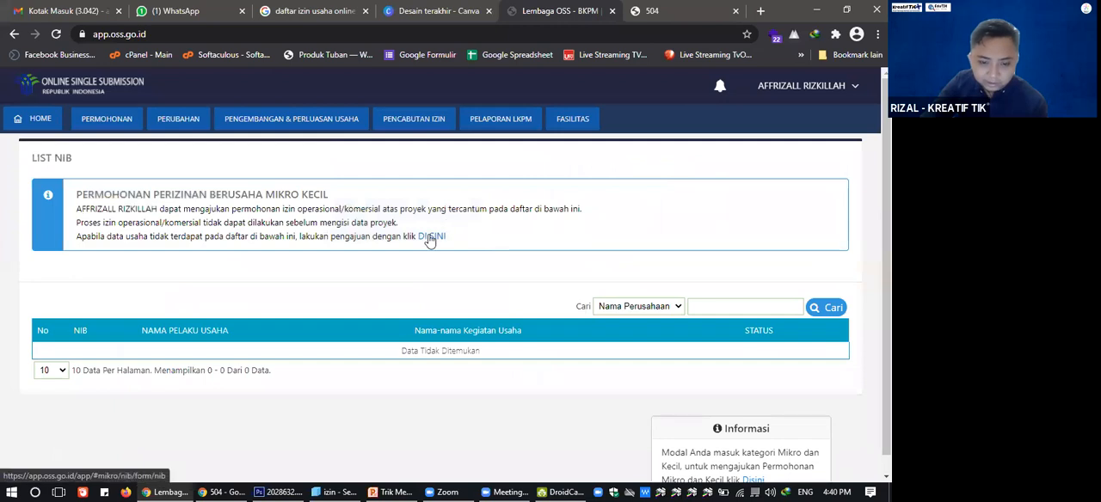
click(431, 241)
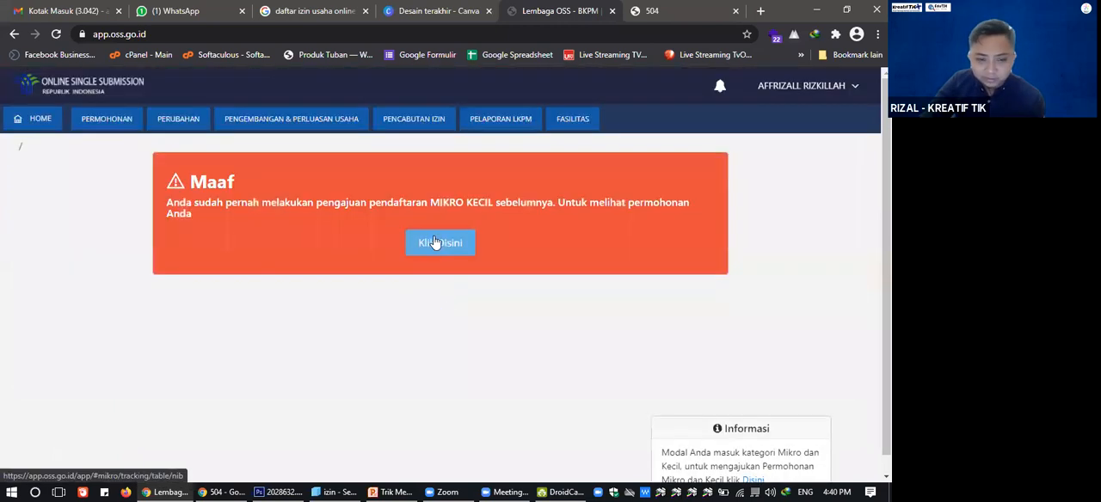
click(436, 243)
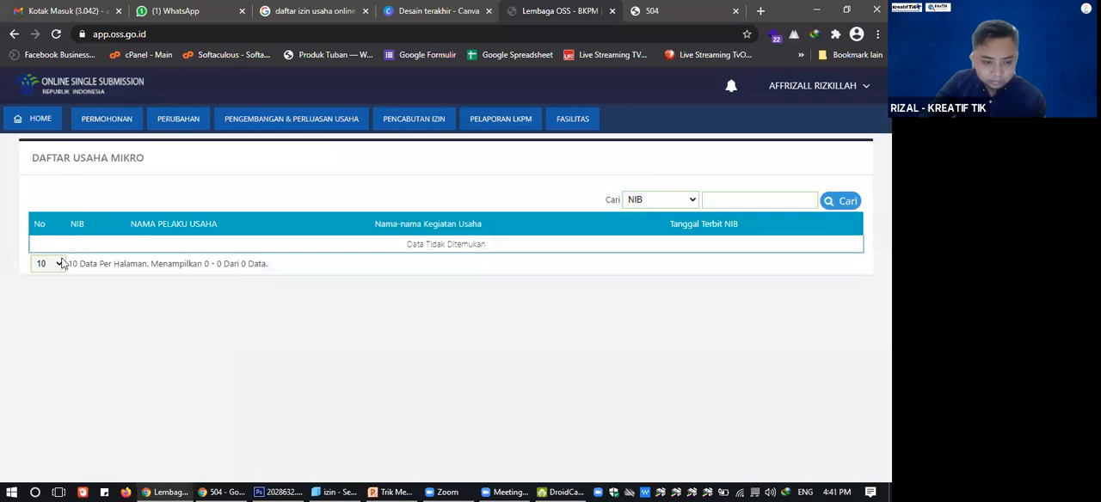
Open the Nomor Induk Berusaha (NIB) application under IUMK once more from the micro business list.
mouse_move(178, 138)
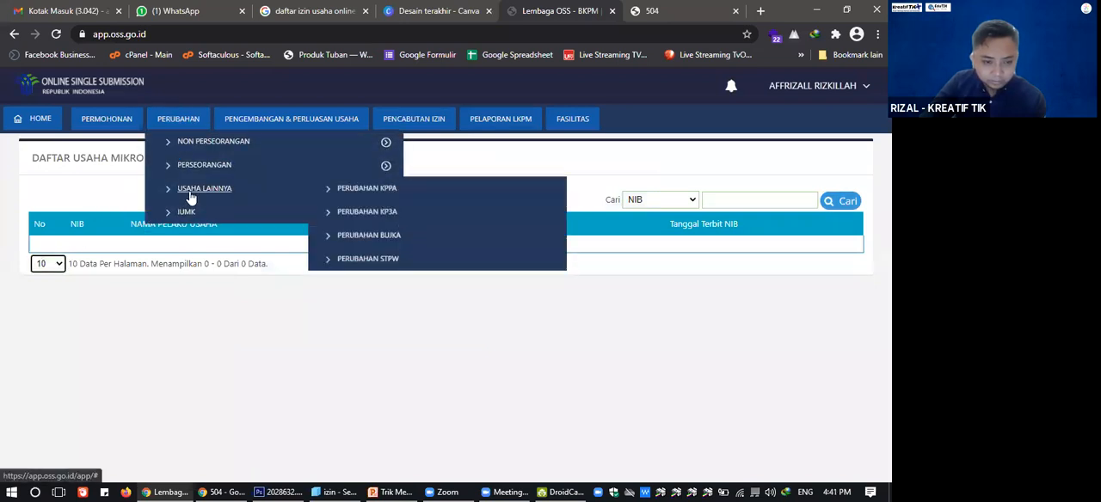
mouse_move(106, 120)
mouse_move(180, 190)
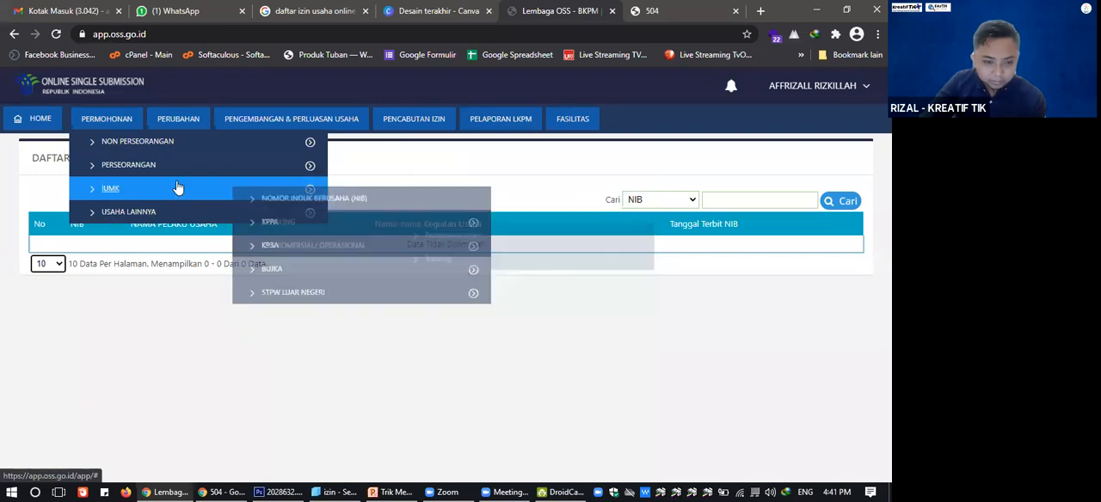
click(293, 199)
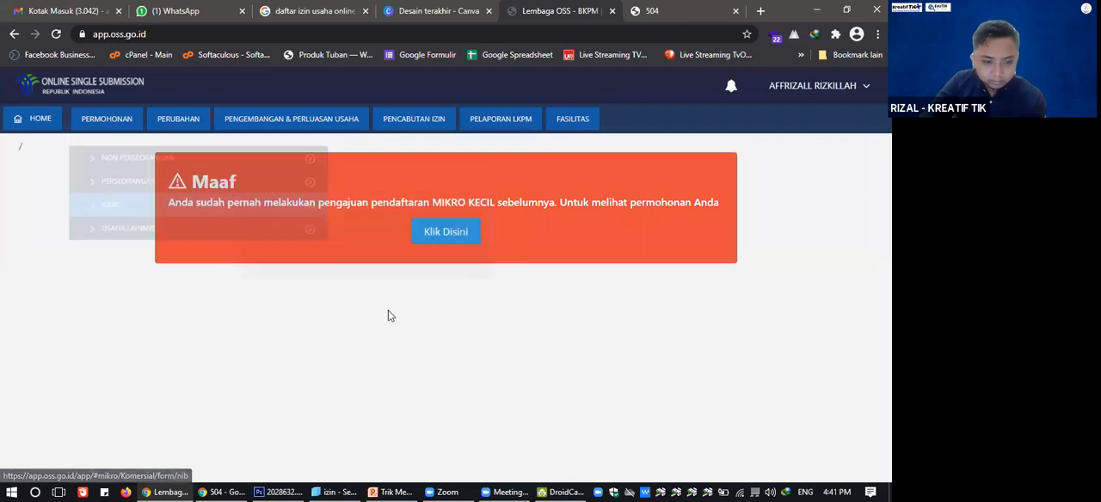
Open the micro business list (Daftar Usaha Mikro) by way of the IUMK commercial permit's NIB list and set its search criterion to NAMA USAHA.
click(433, 238)
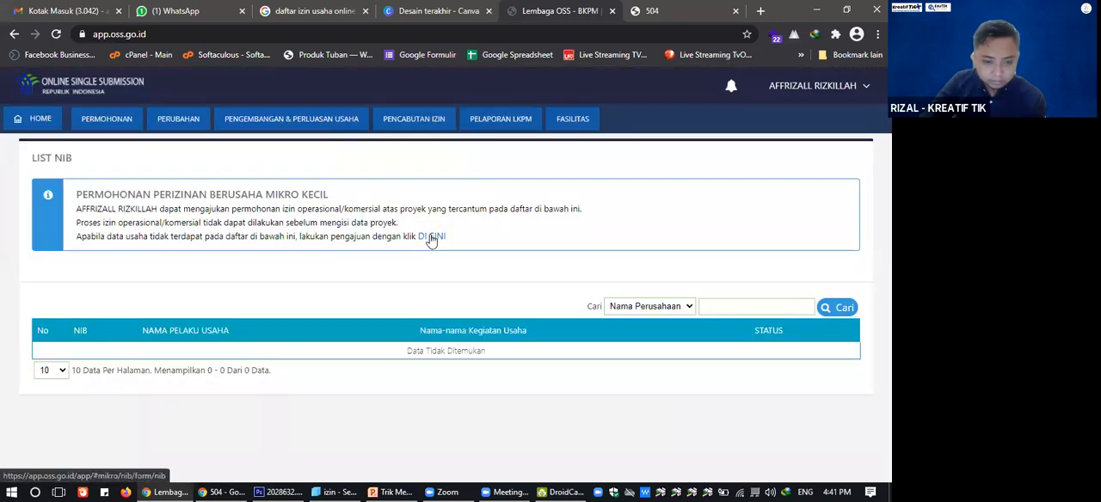
click(432, 237)
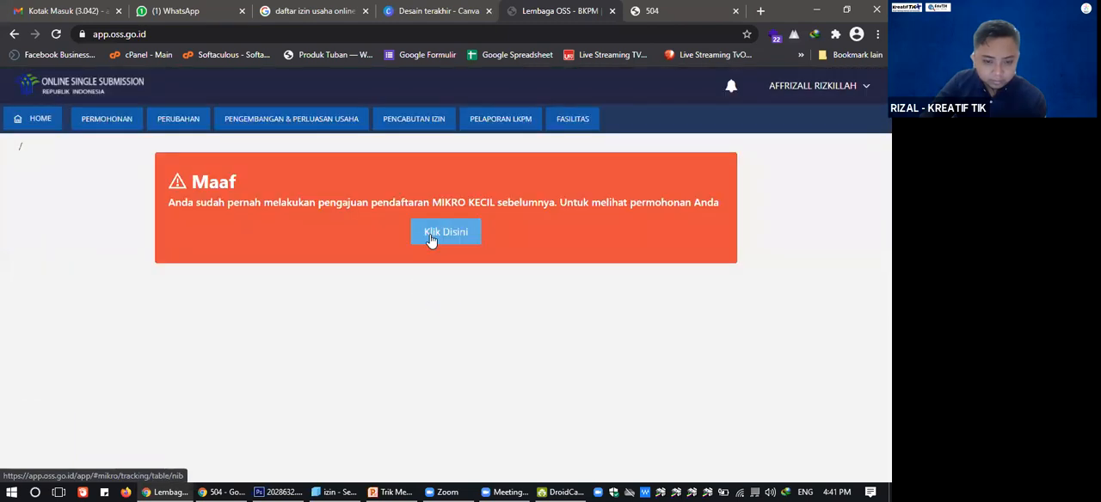
click(432, 238)
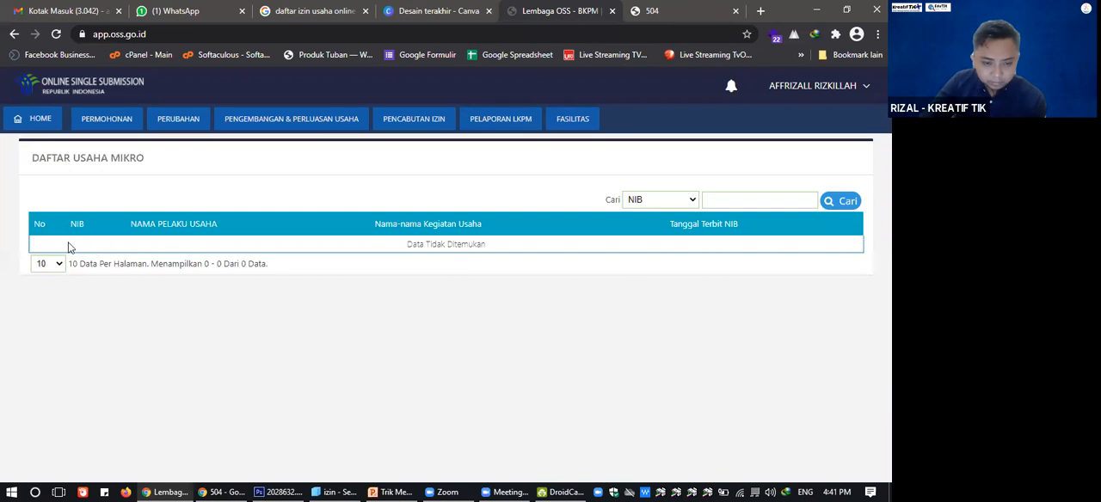
click(630, 204)
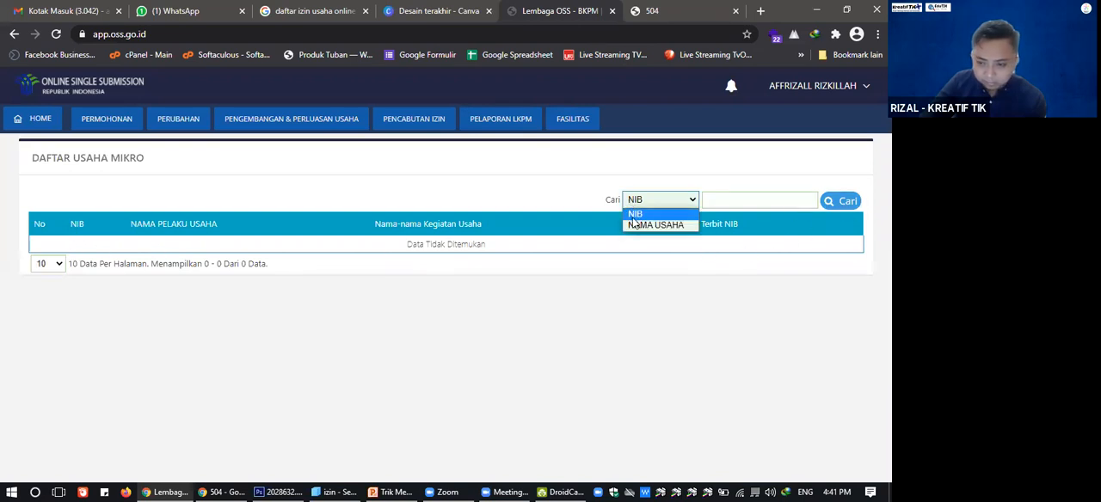
click(658, 227)
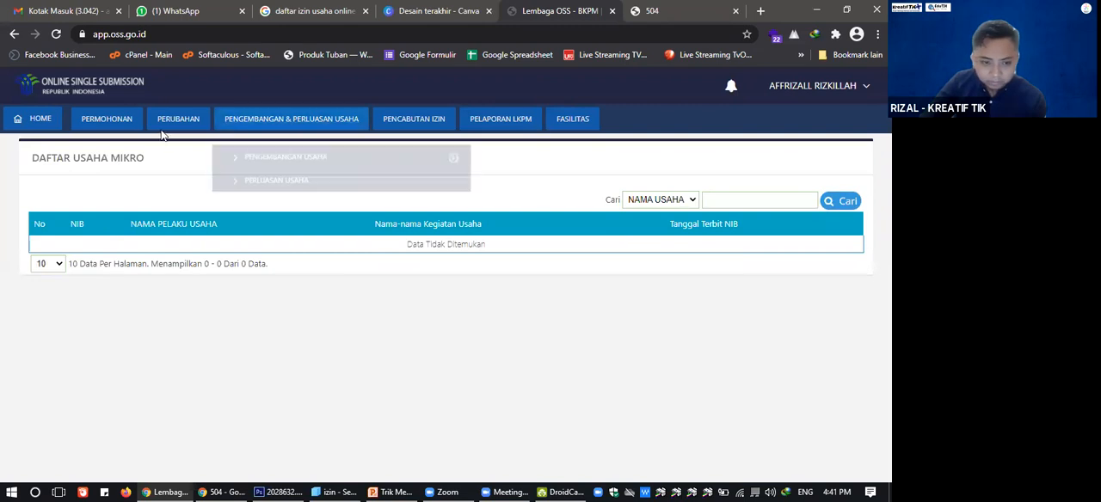
Look through the individual (Perseorangan) Perizinan Berusaha pages for Izin Usaha and Izin Komersial / Operasional.
mouse_move(111, 129)
mouse_move(212, 185)
mouse_move(268, 191)
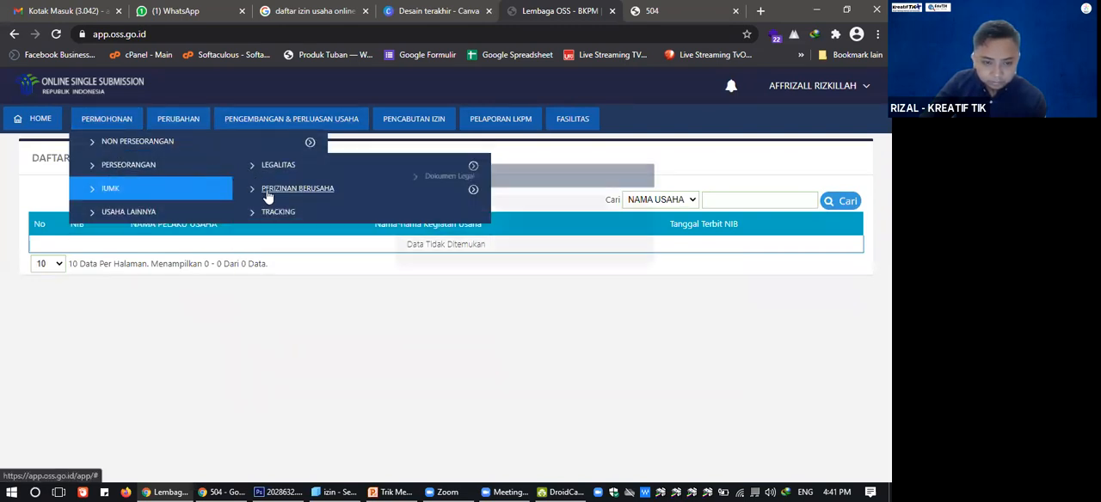
click(448, 216)
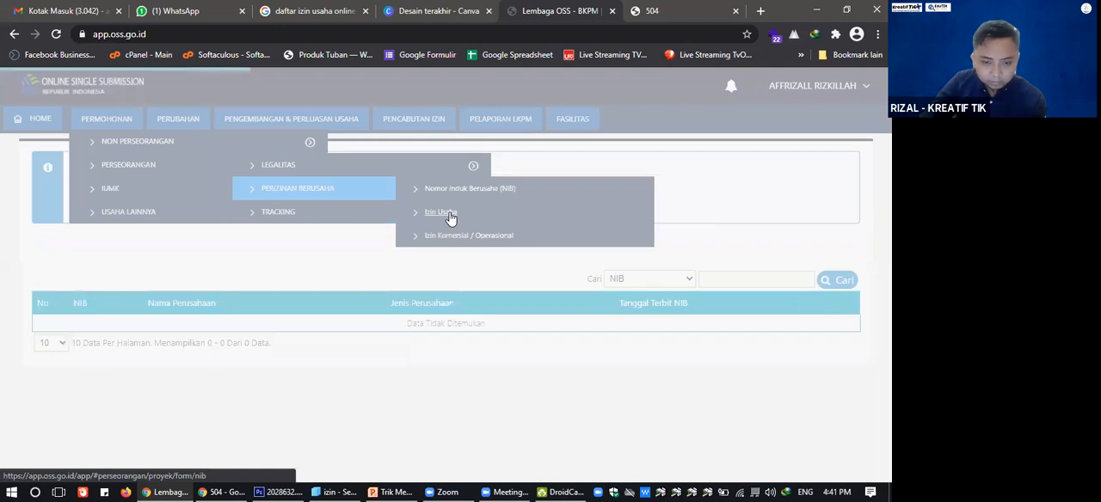
click(441, 189)
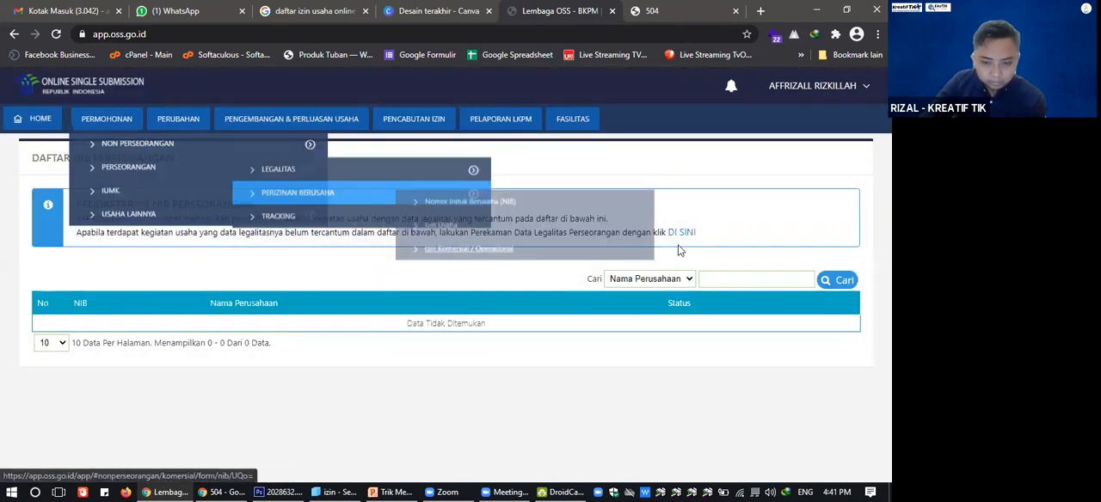
Start a new individual legality record from the commercial permit page and view its Modal Dasar field.
click(684, 233)
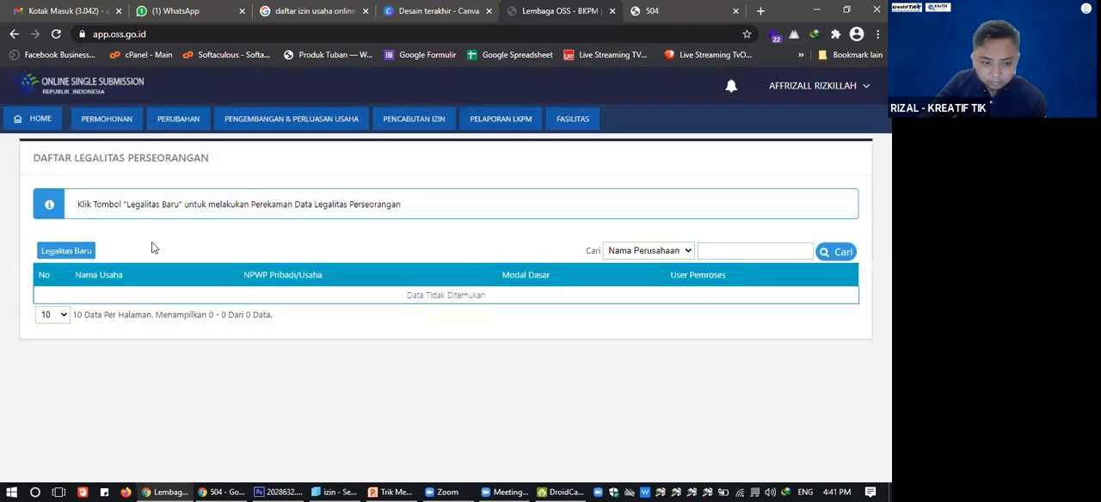
click(68, 250)
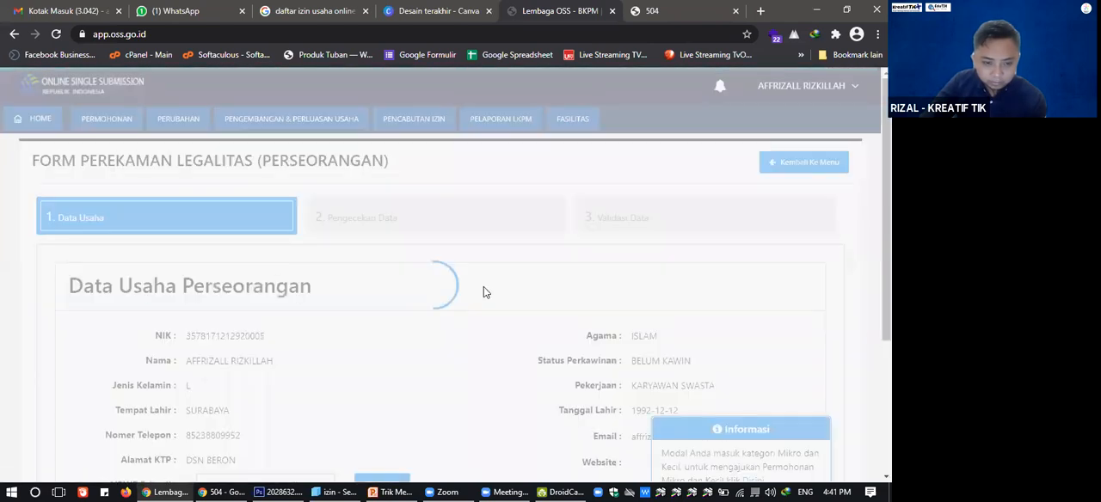
scroll(483, 286, down, 5)
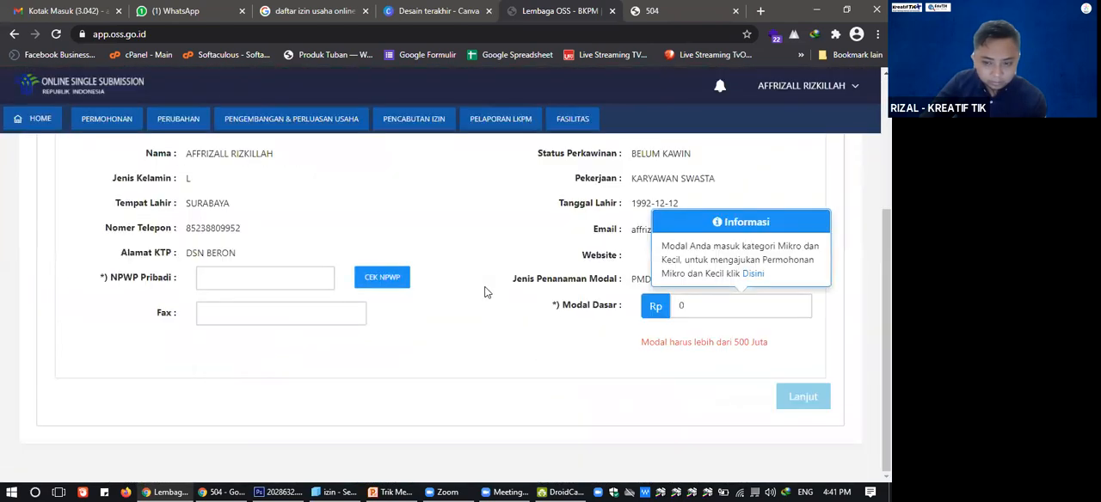
Follow the form's link for micro and small applications, open the micro business list and view its search criteria.
click(755, 273)
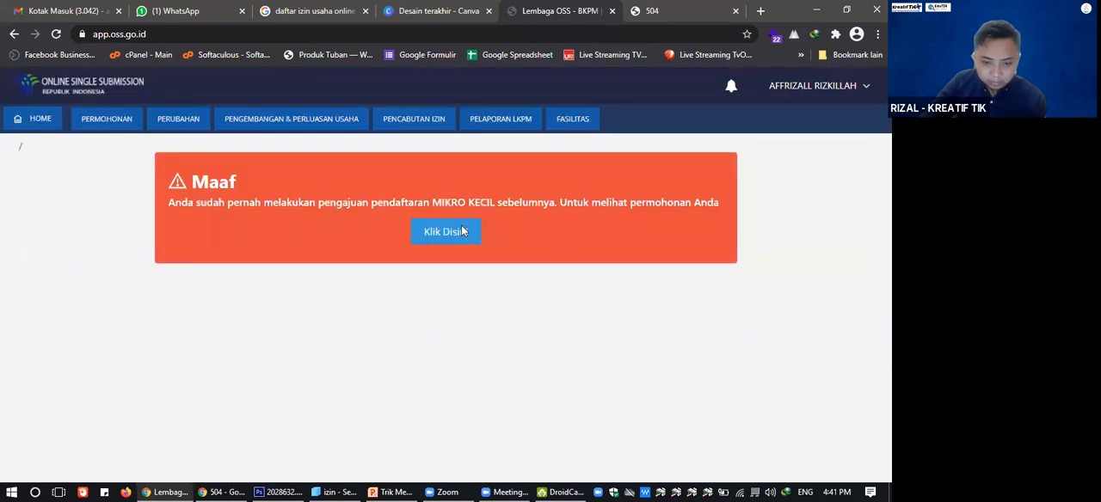
click(462, 229)
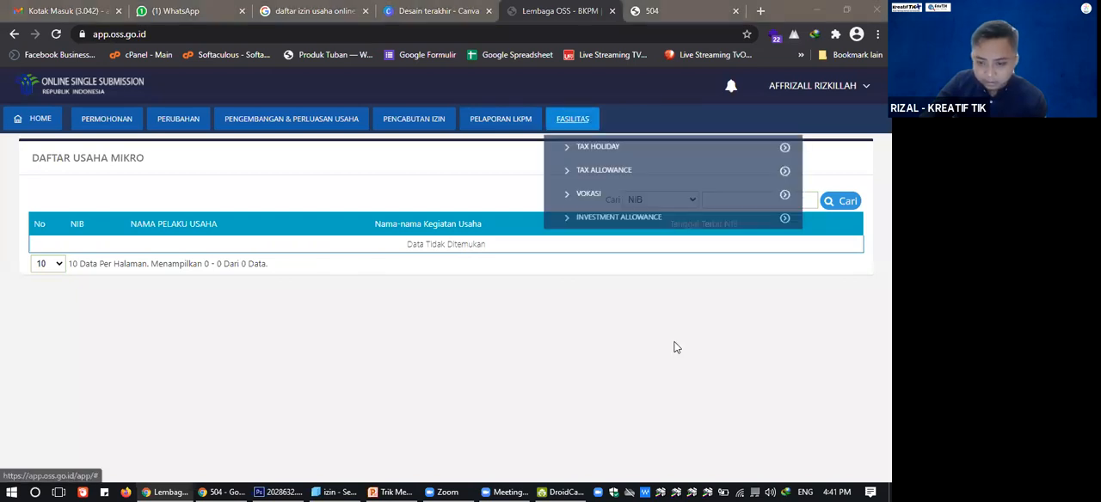
click(638, 203)
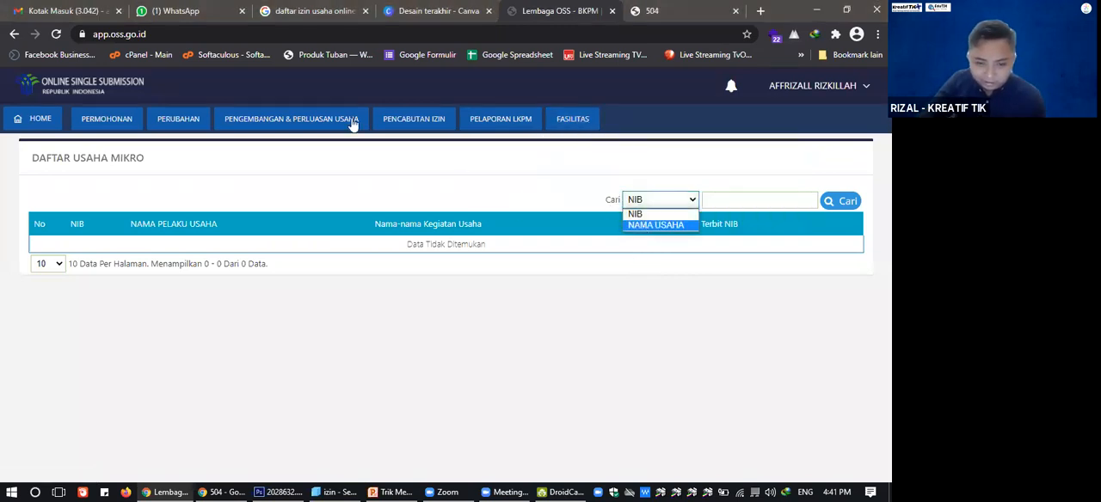
click(384, 119)
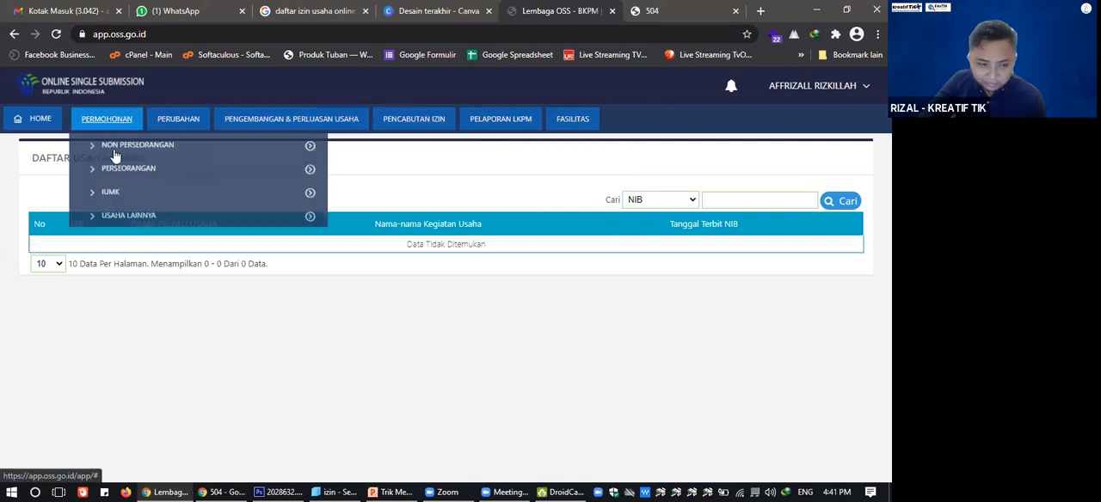
Go through the IUMK commercial/operational permit page and its application link to reach the micro business list again.
mouse_move(109, 194)
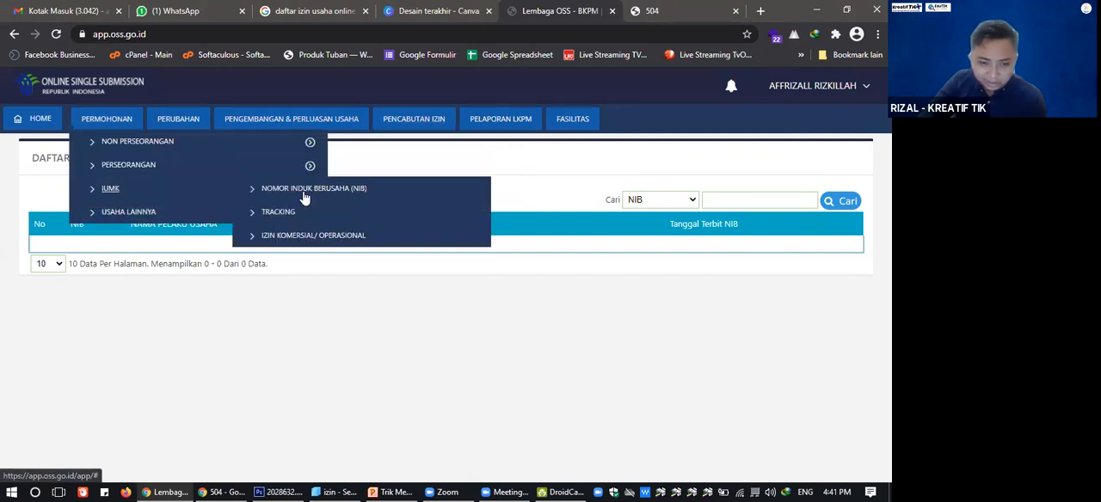
click(310, 191)
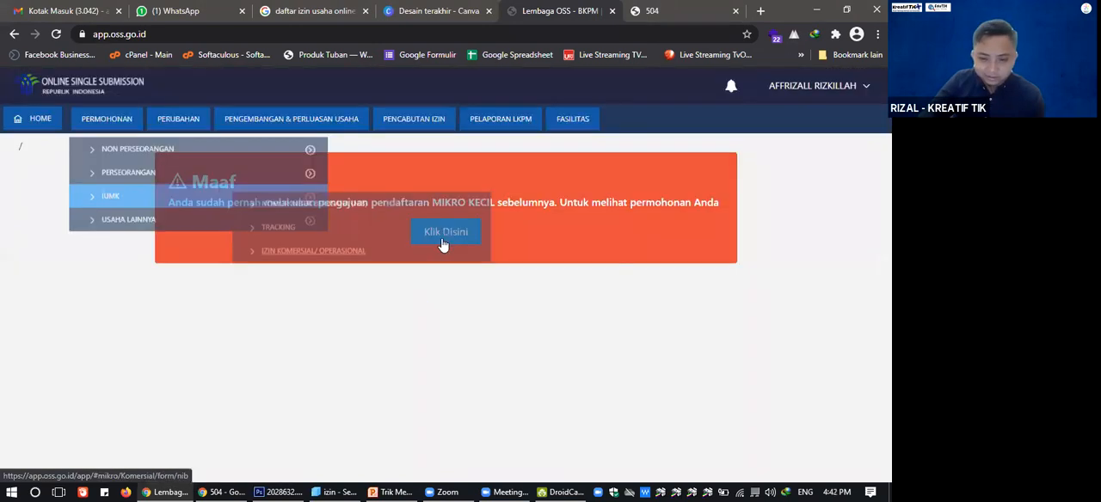
click(446, 241)
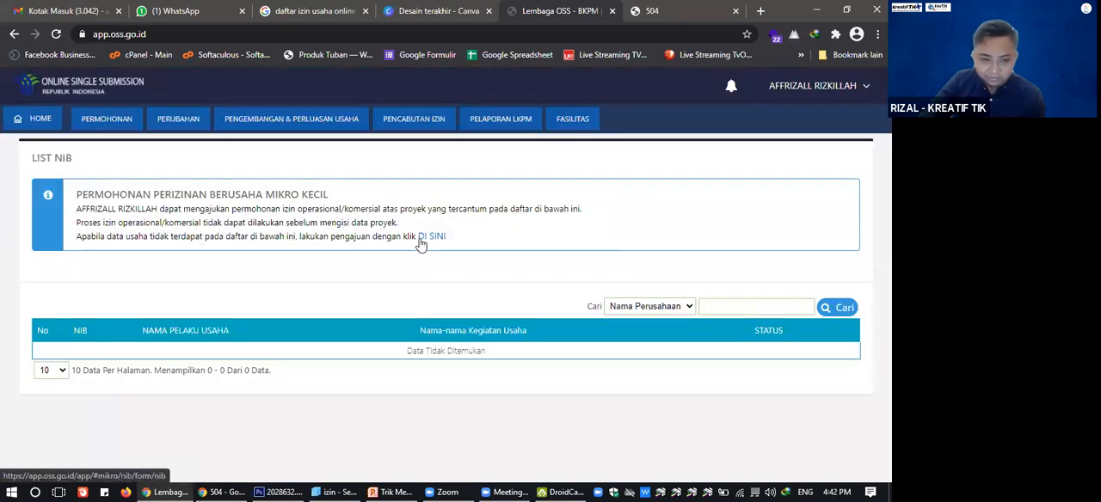
click(421, 243)
click(420, 241)
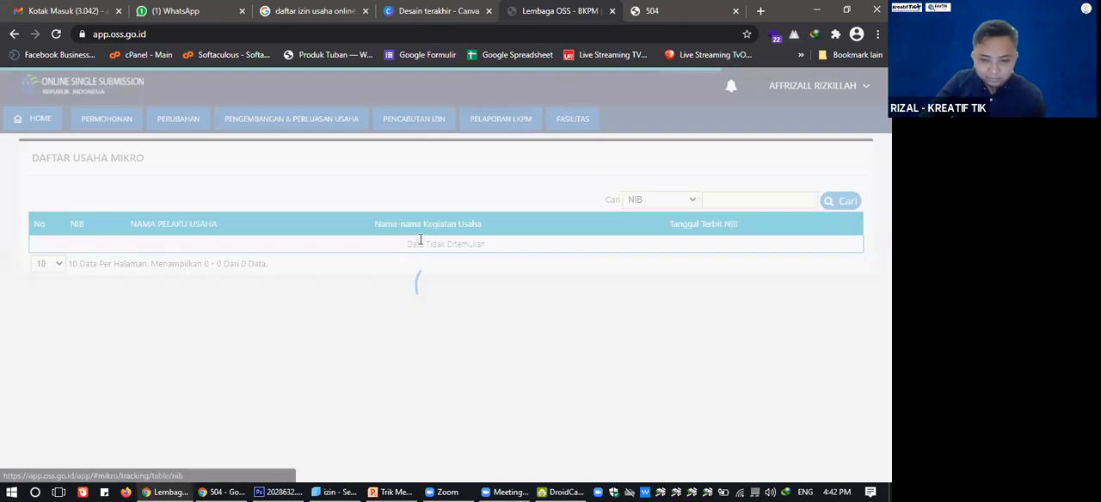
Search the micro business list by NAMA USAHA with an empty search term.
click(674, 200)
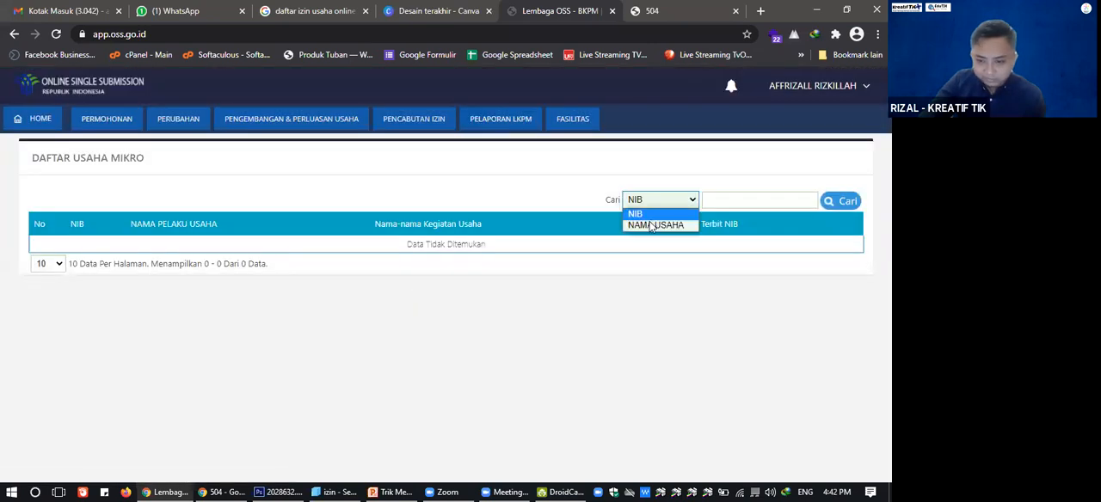
click(657, 227)
click(860, 206)
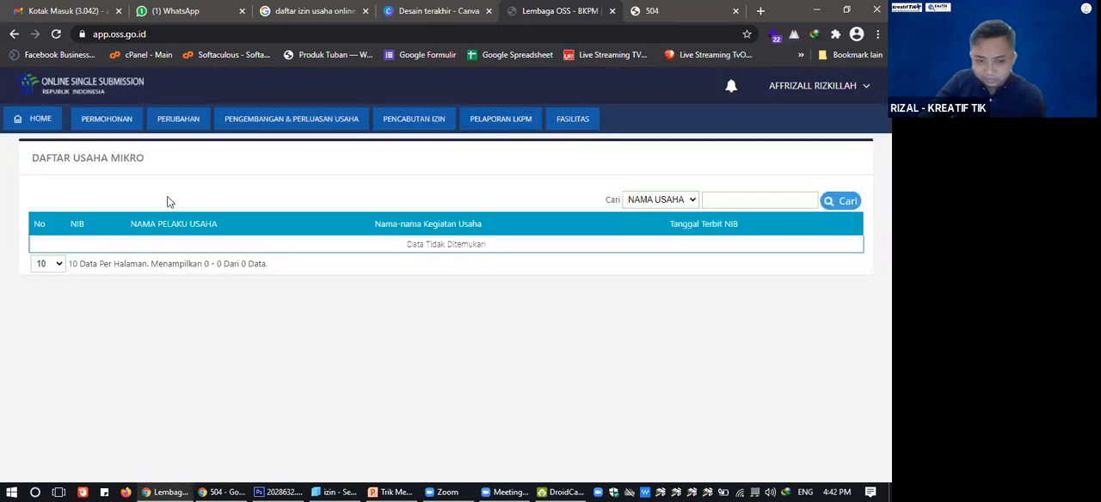
Open the IUMK change list (Perubahan) and start the change form for the KREATIF TIK Studio Pembuatan Website dan Aplikasi record.
click(159, 123)
mouse_move(284, 217)
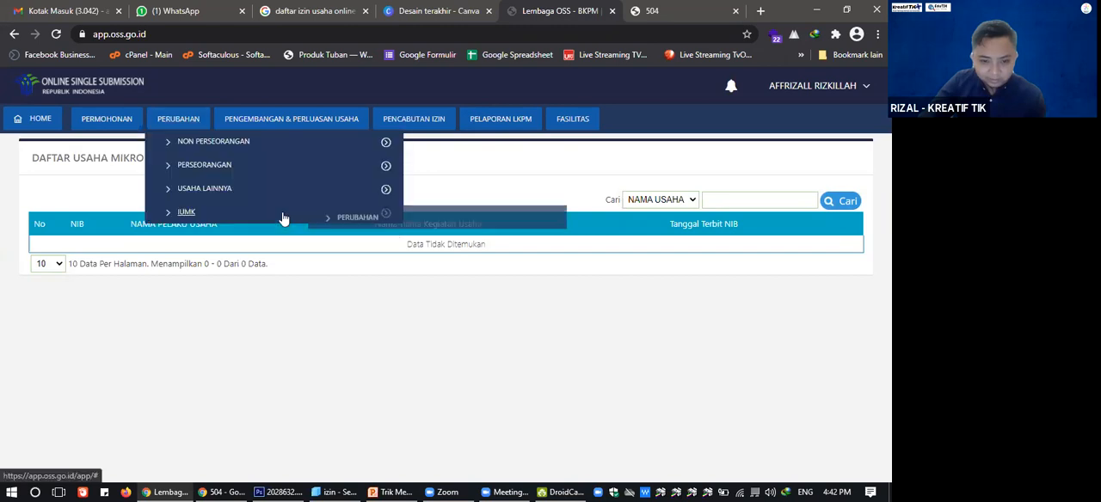
click(357, 215)
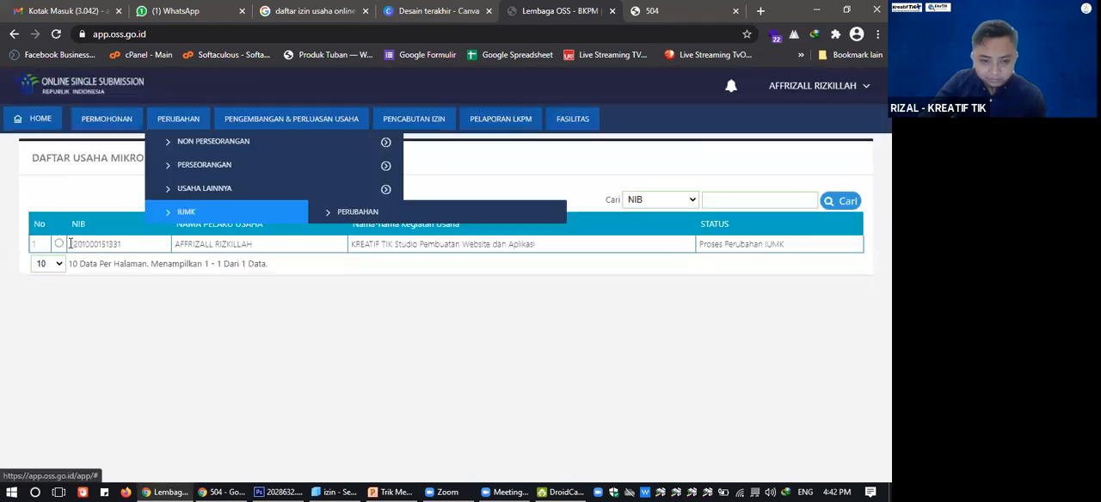
click(176, 245)
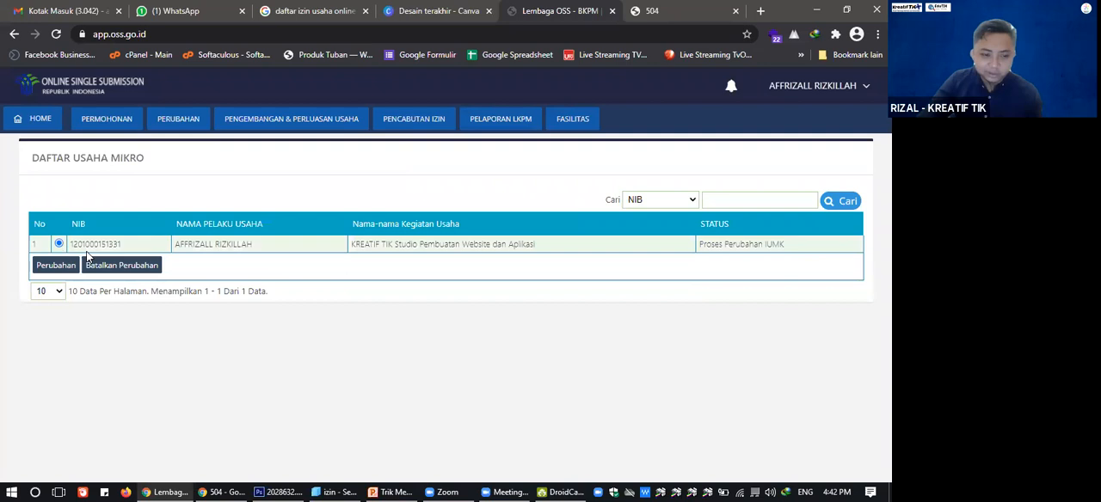
mouse_move(105, 124)
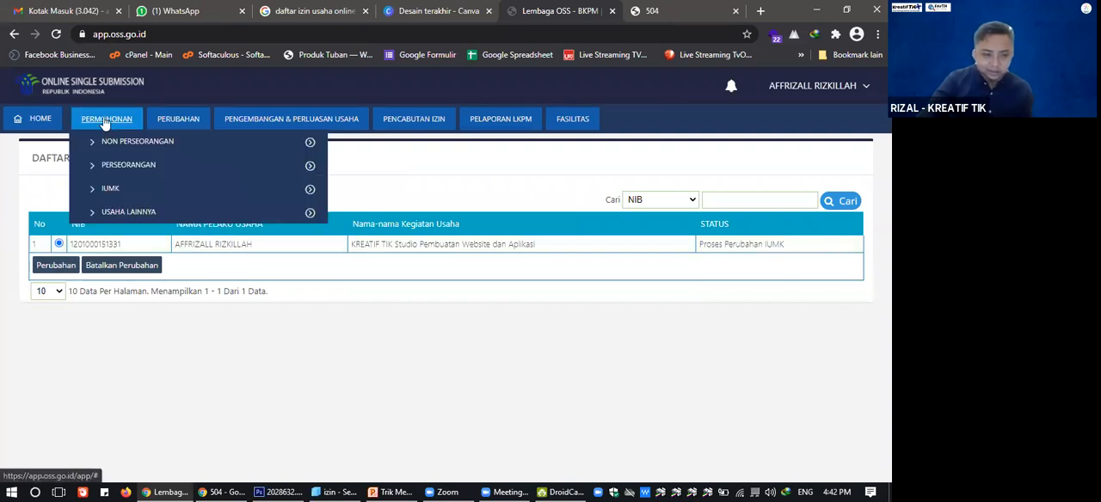
mouse_move(117, 192)
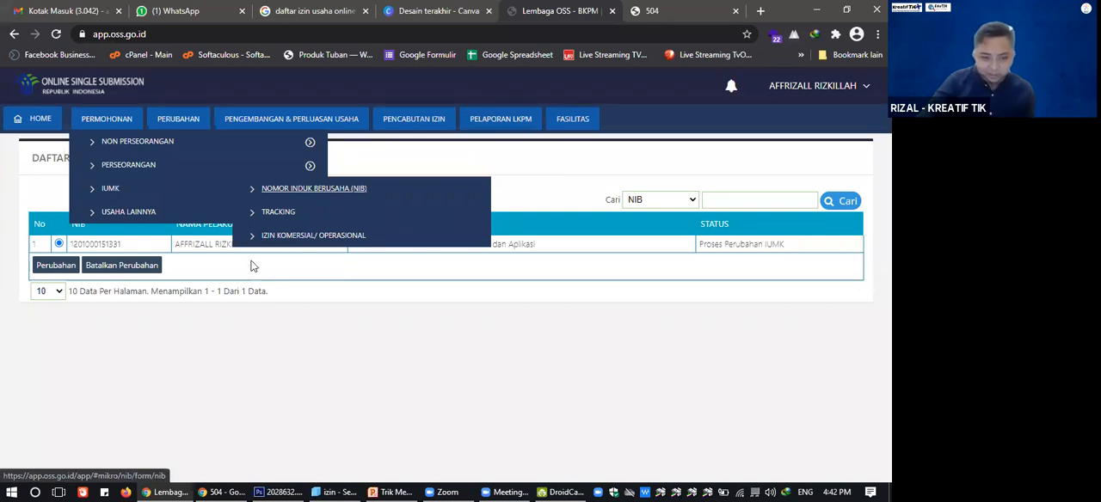
click(55, 265)
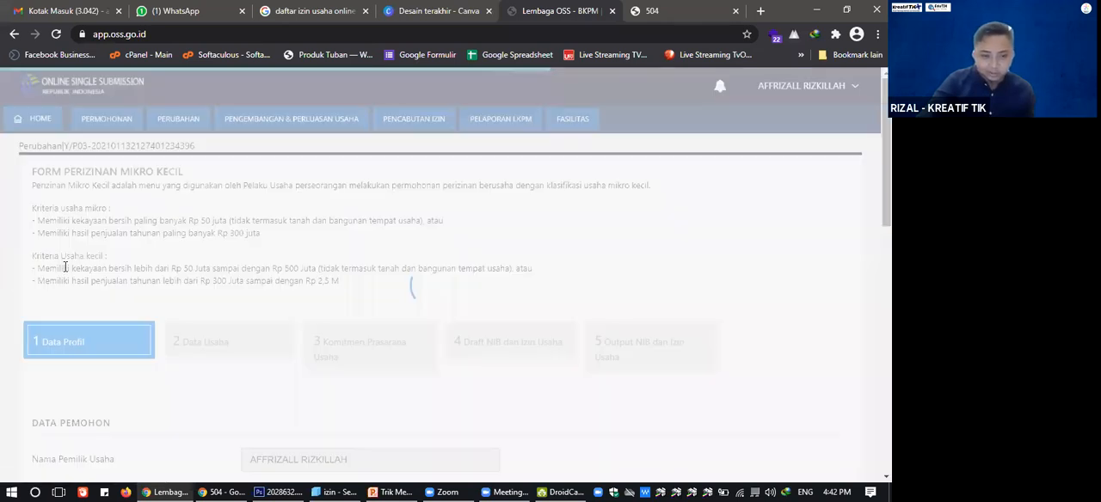
Examine the Data Profil stage of the micro and small licensing form, from the applicant's details to NPWP and Kekayaan Bersih.
scroll(218, 263, down, 2)
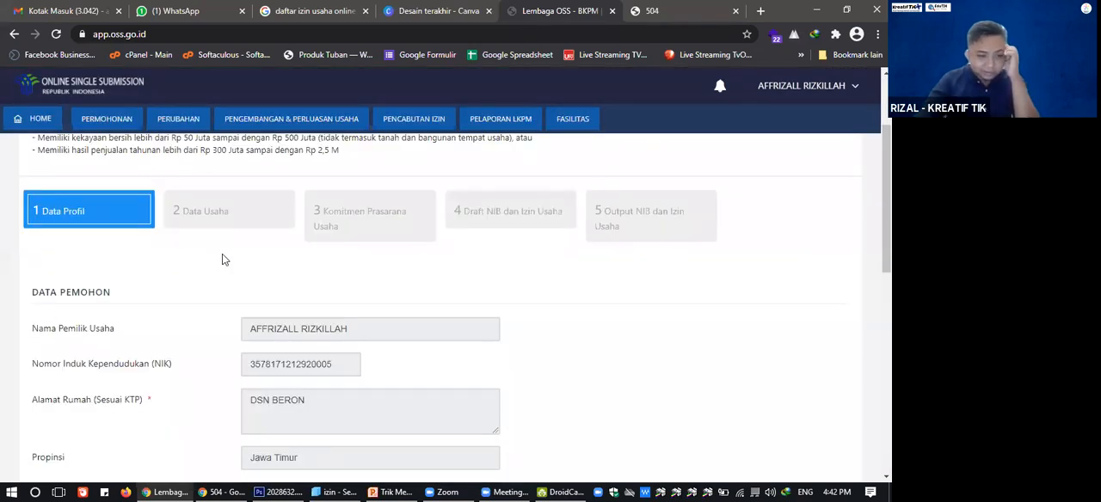
scroll(222, 259, down, 3)
scroll(222, 259, up, 1)
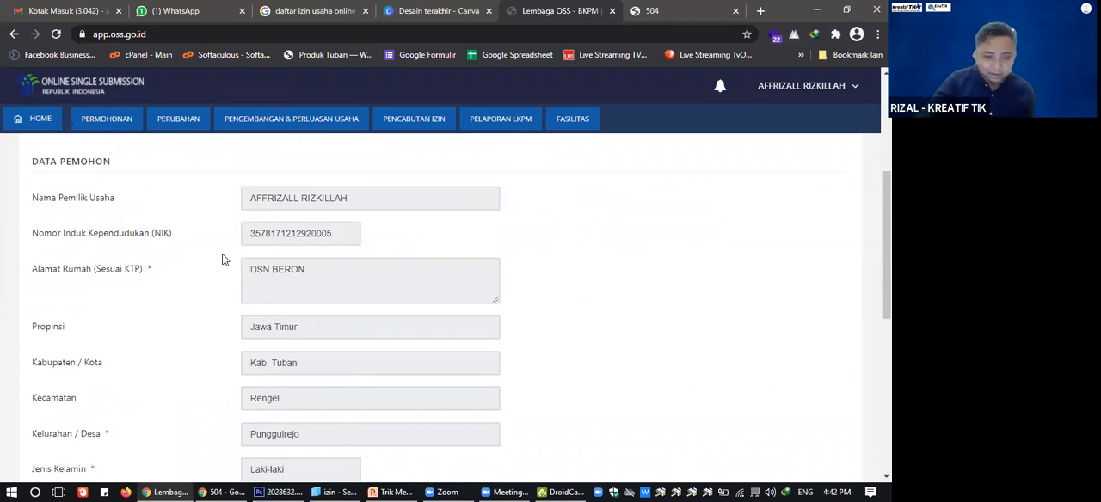
scroll(222, 258, down, 4)
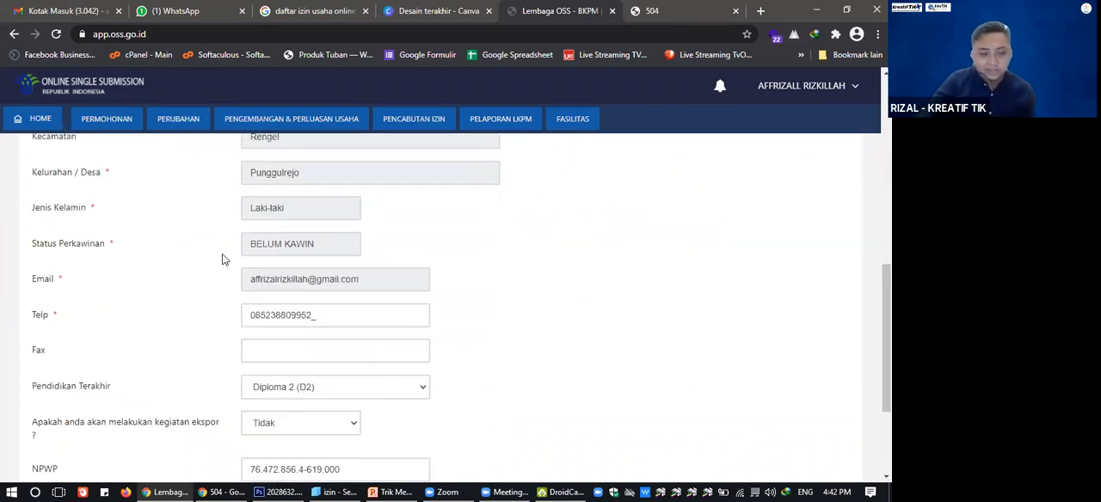
scroll(222, 259, down, 1)
scroll(222, 259, down, 2)
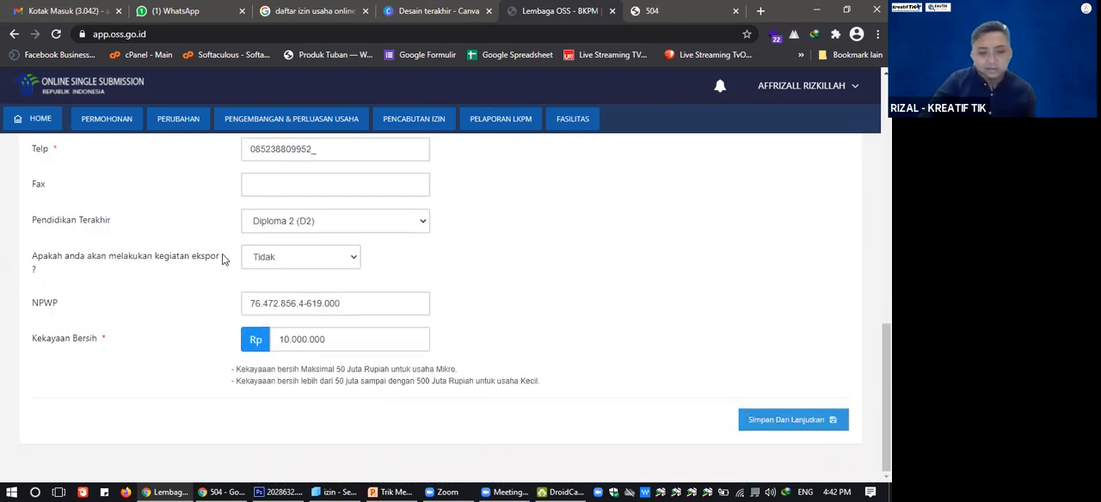
scroll(222, 259, up, 10)
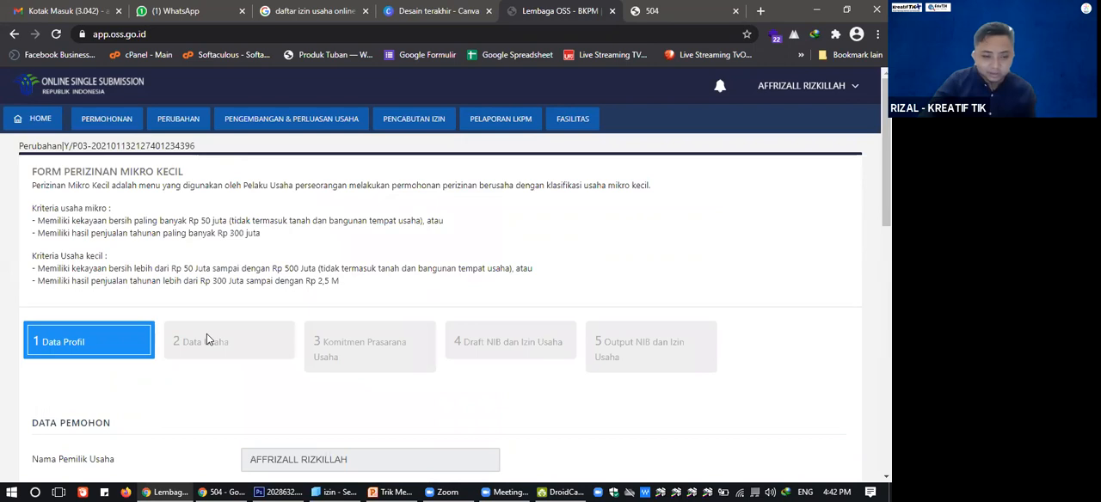
scroll(207, 334, down, 10)
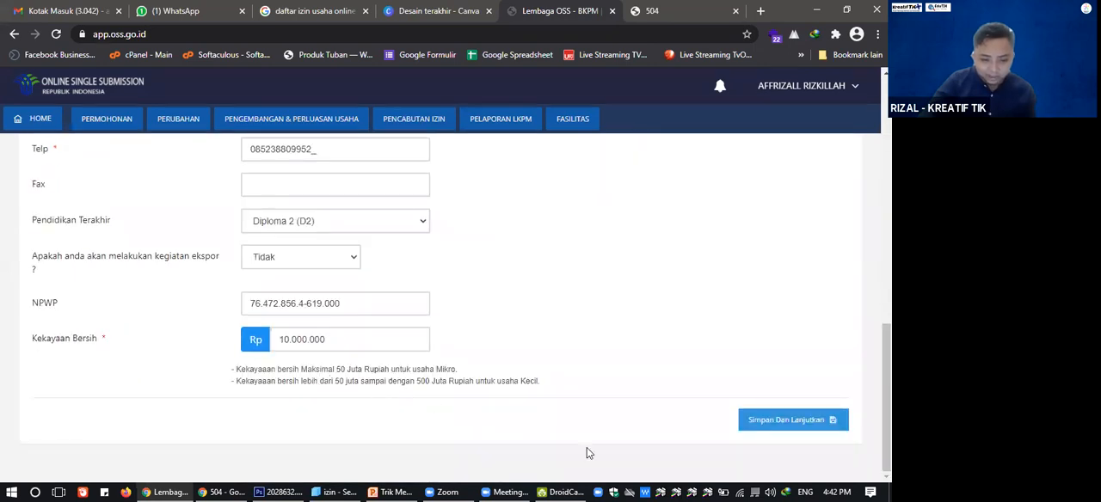
scroll(689, 413, up, 2)
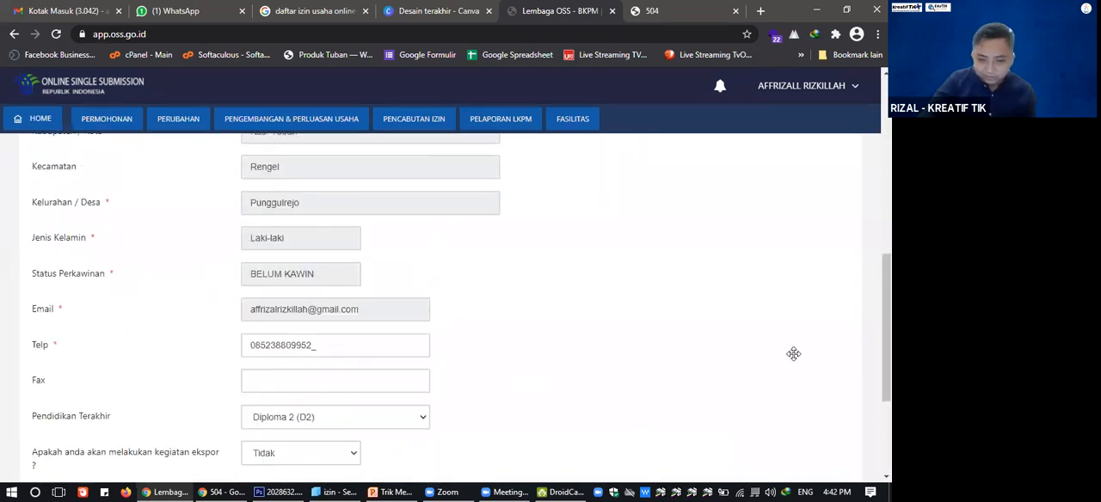
scroll(831, 317, down, 2)
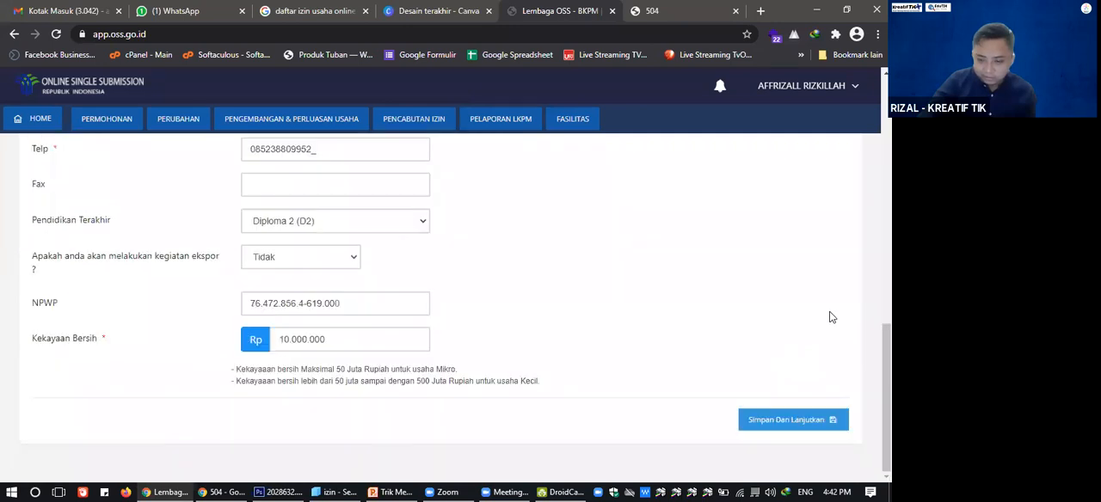
Save the Data Profil stage and open the form for adding a business in the Data Usaha stage.
click(802, 429)
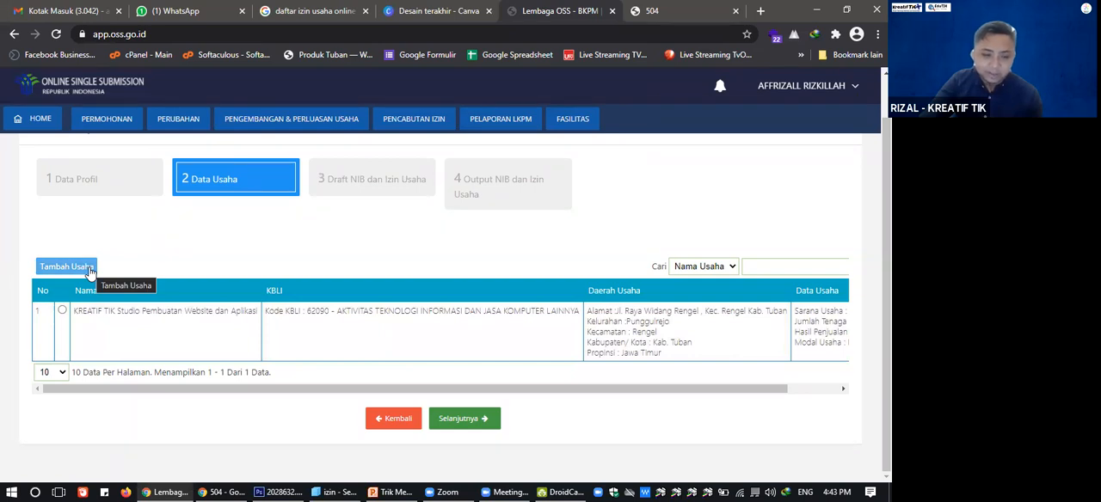
click(89, 268)
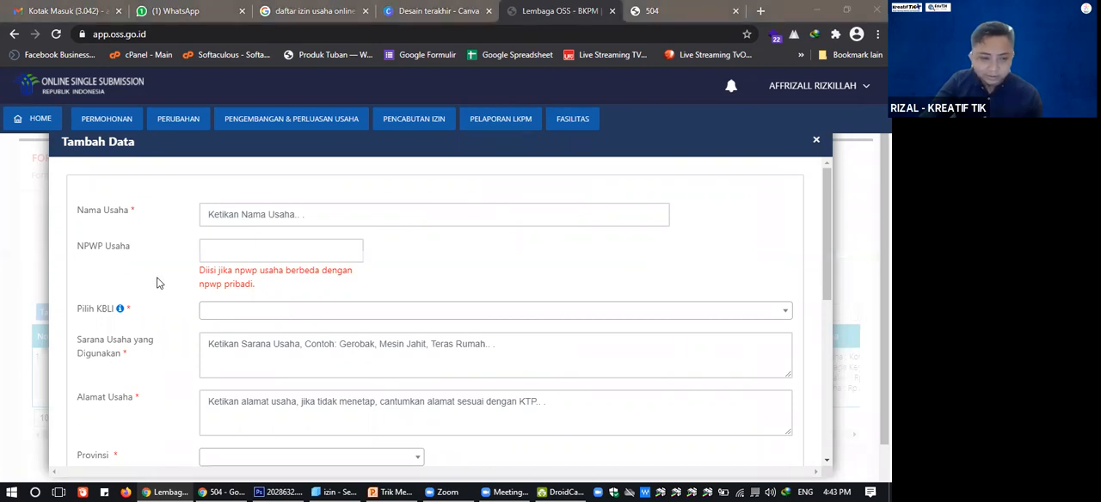
Enter "Toko Oleh Oleh Ikan" as the Nama Usaha and fill in the business's NPWP number.
click(227, 250)
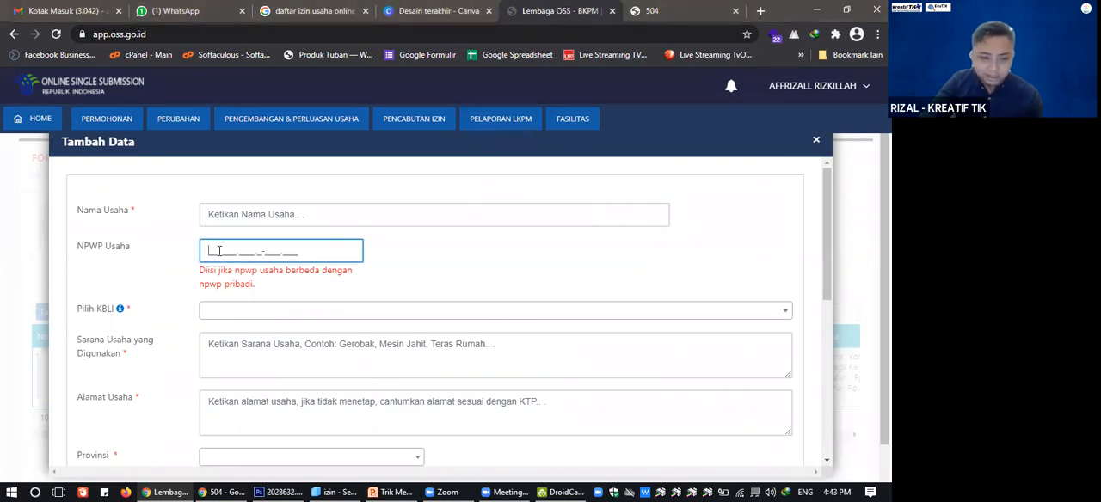
click(236, 216)
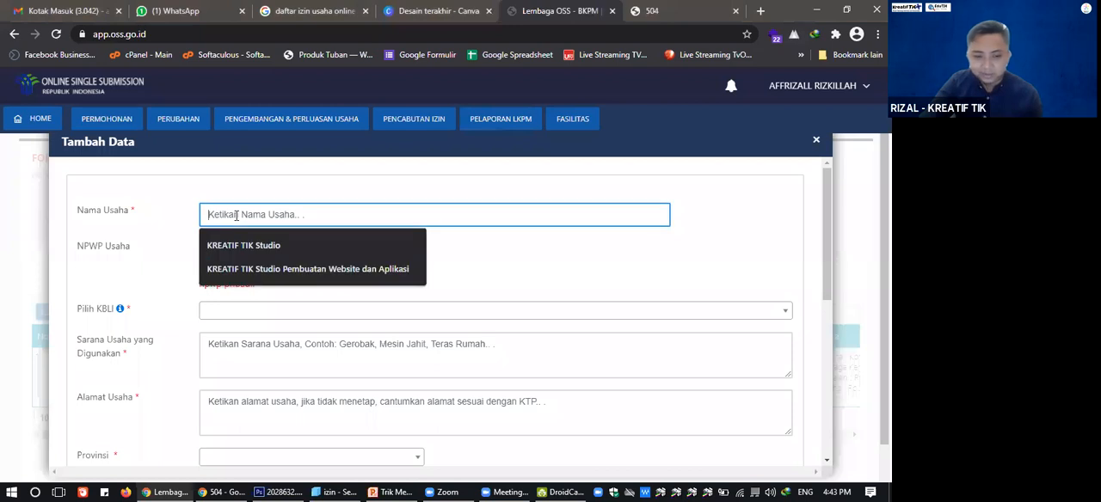
click(501, 243)
click(484, 215)
text(Toko Oleh Oleh Ikan)
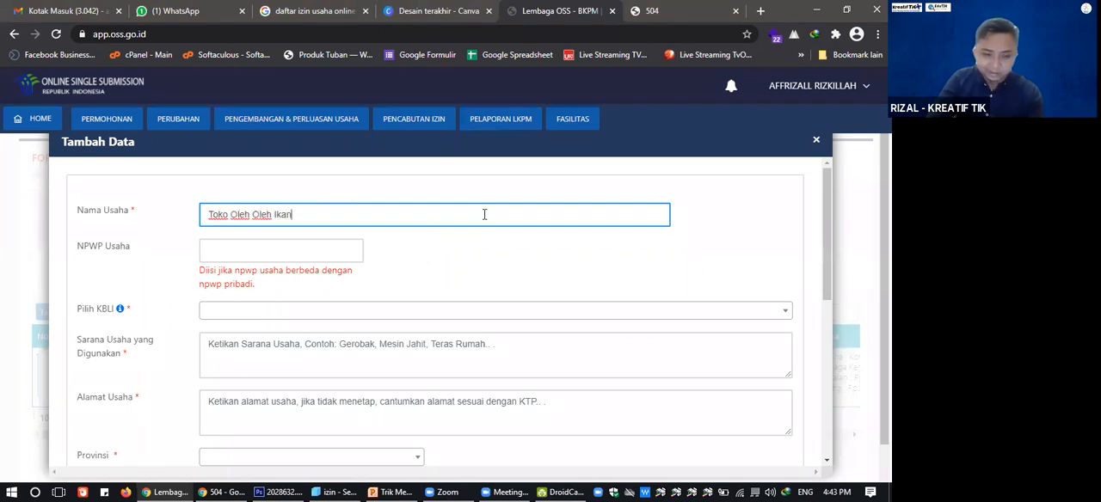
click(517, 241)
click(276, 250)
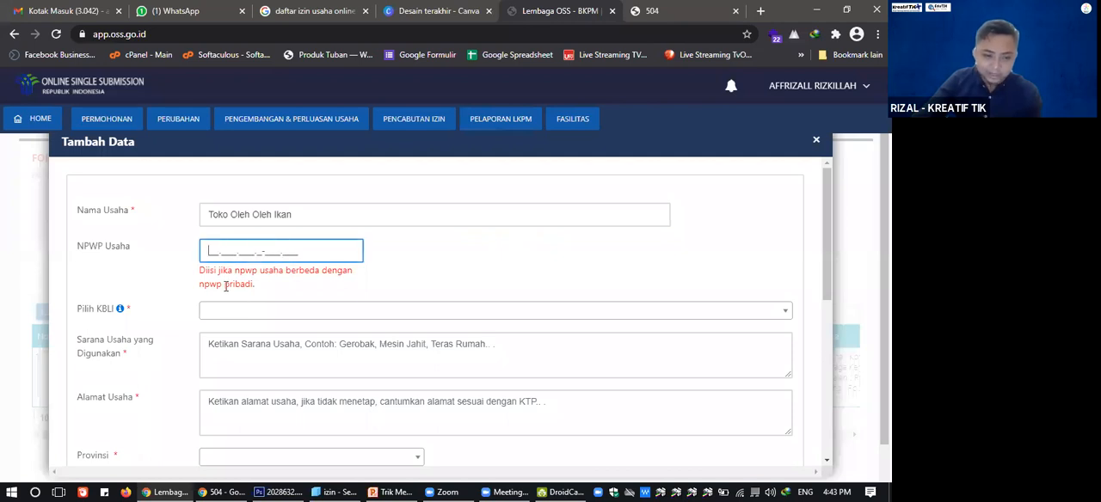
text(11)
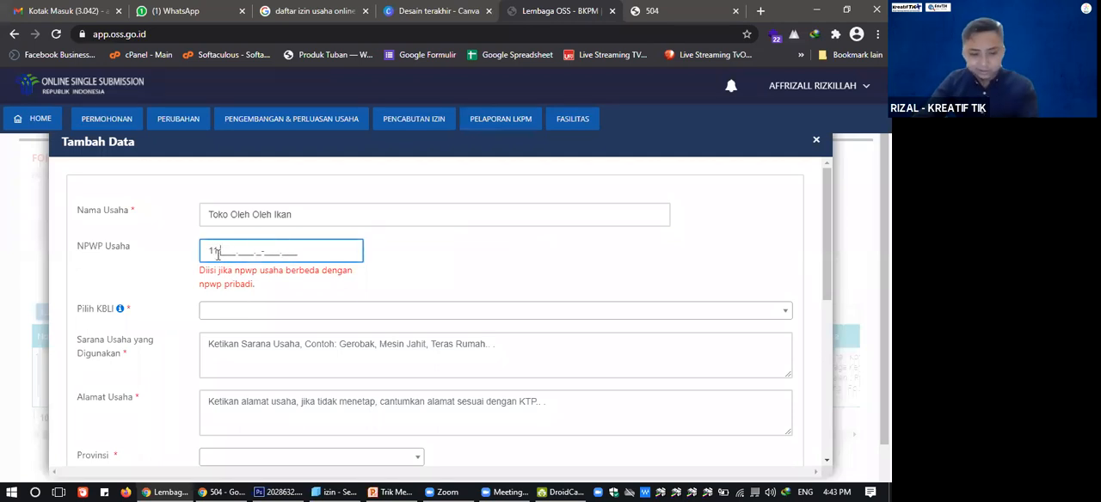
text(.111.111.1-111.111)
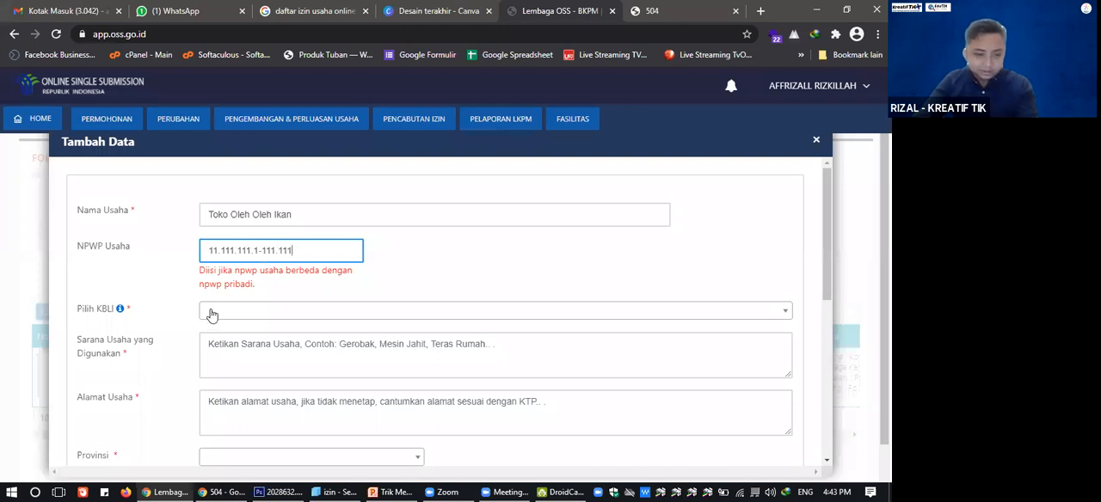
Look up the explanation of KBLI through the info link beside Pilih KBLI and return to the Tambah Data form.
click(212, 315)
scroll(431, 386, down, 2)
scroll(431, 386, up, 2)
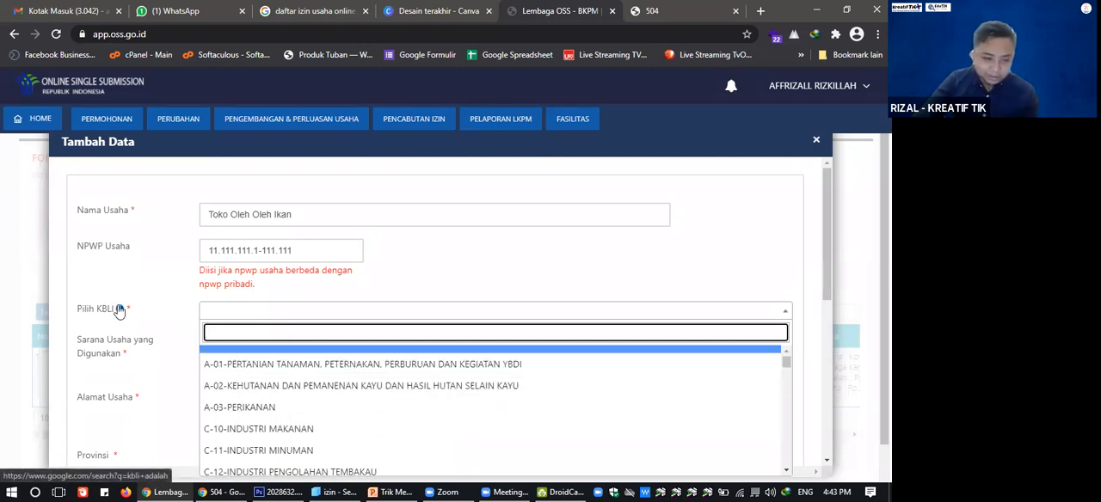
click(120, 310)
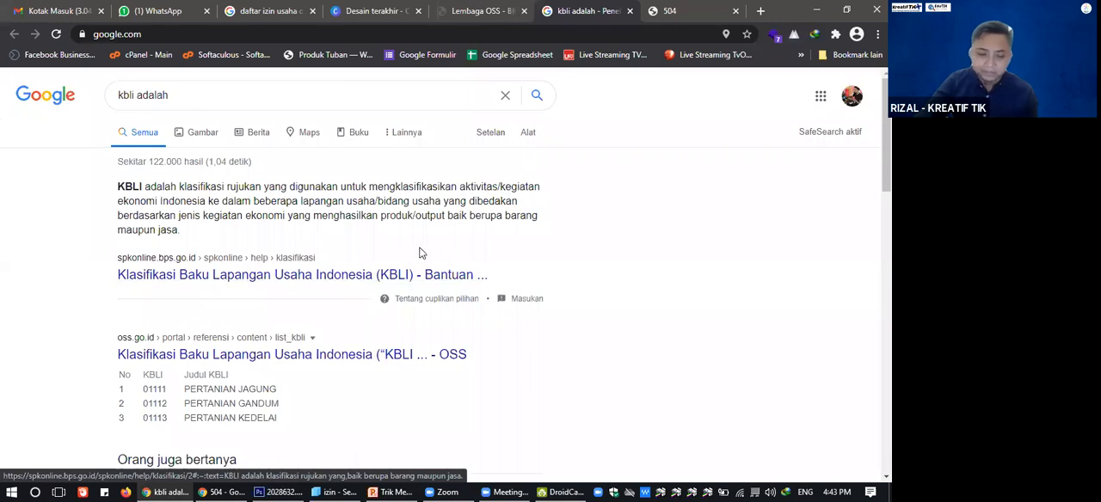
click(488, 7)
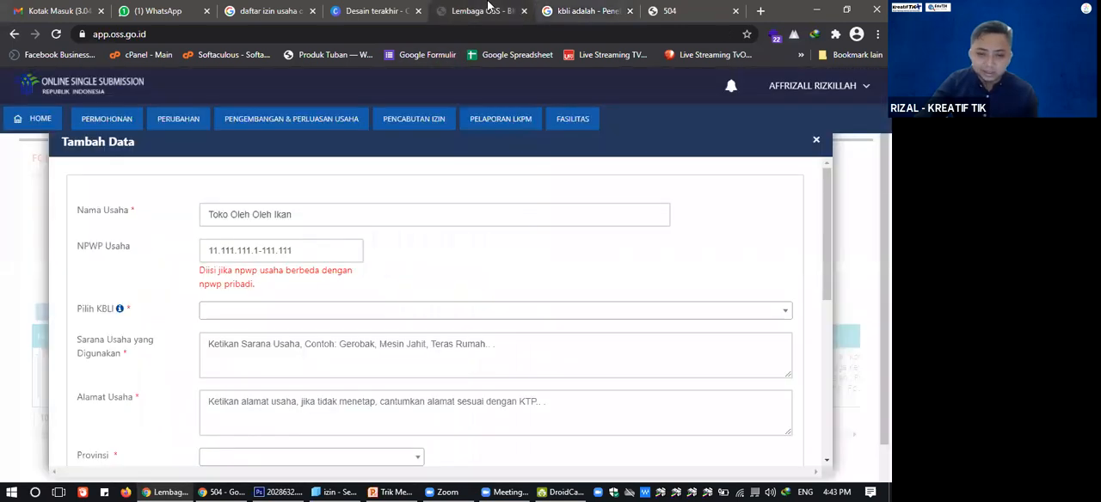
Filter the KBLI categories by "makana" and choose C-10-INDUSTRI MAKANAN.
click(231, 319)
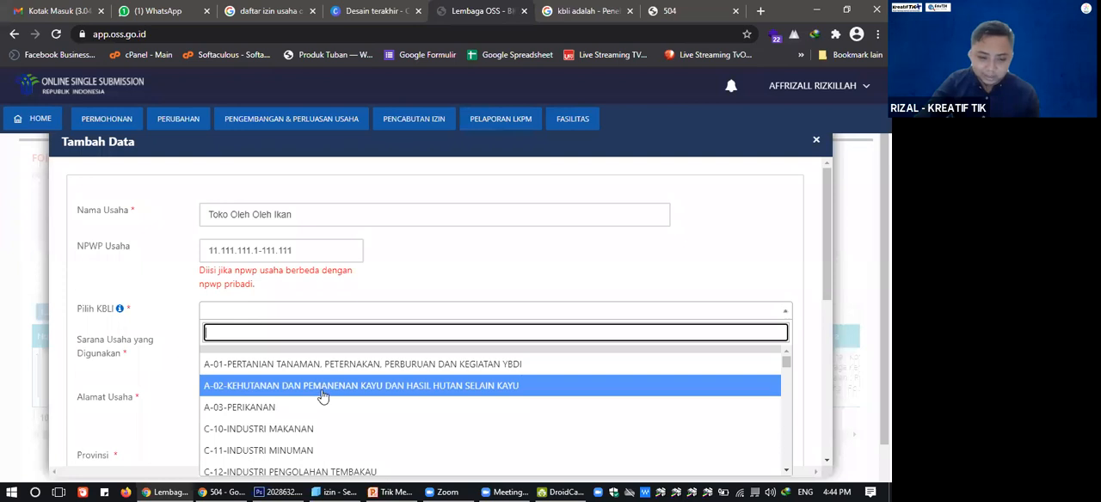
scroll(322, 396, down, 1)
scroll(323, 394, down, 2)
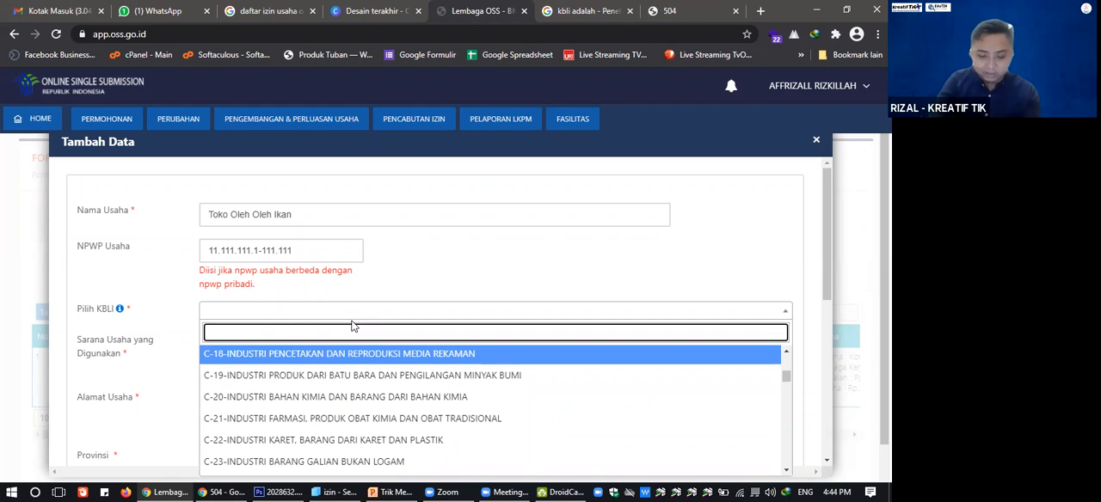
text(makana)
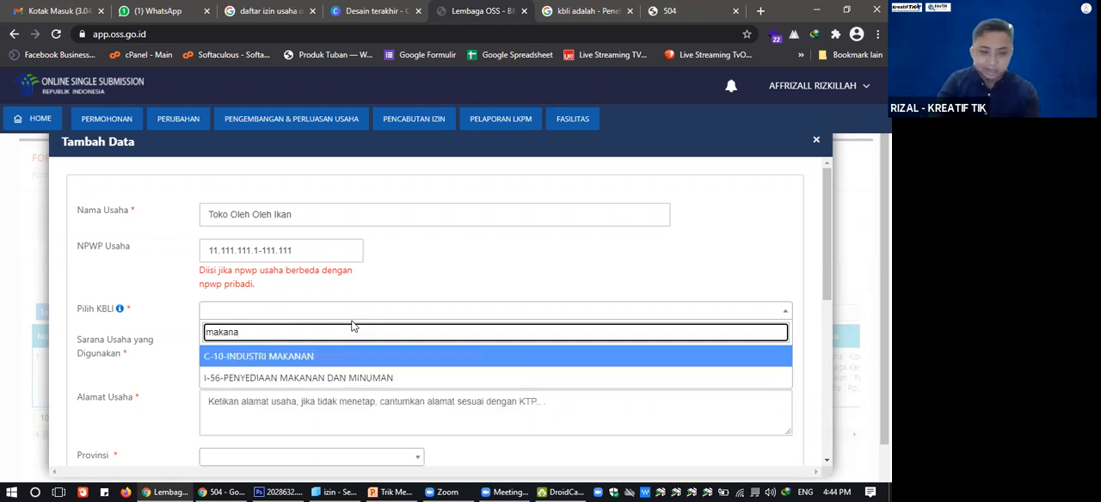
click(318, 356)
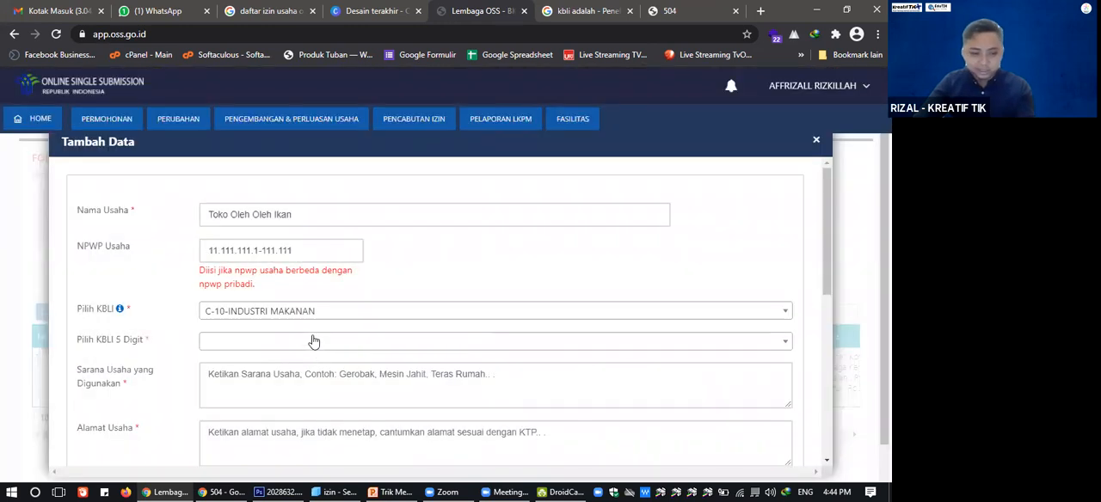
Filter the five-digit KBLI codes by "ikan" and choose 10217 - INDUSTRI PENDINGINAN/PENGESAN IKAN.
click(314, 344)
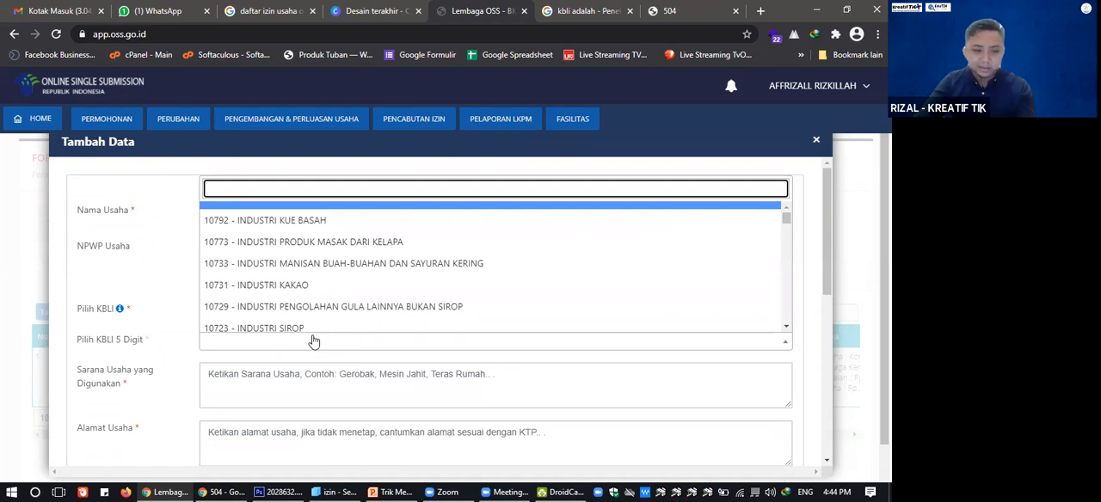
text(ikan)
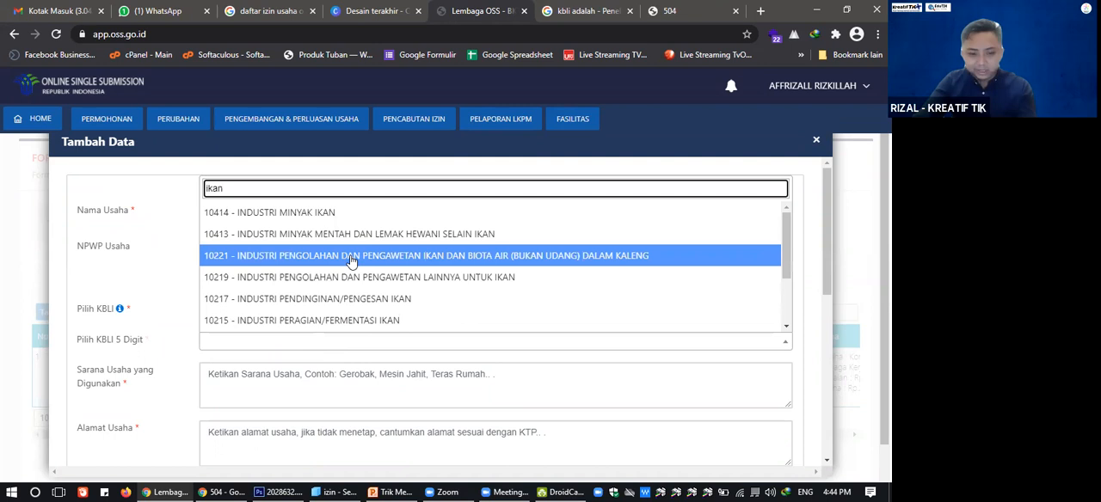
scroll(352, 261, down, 1)
scroll(351, 263, down, 1)
scroll(351, 262, up, 1)
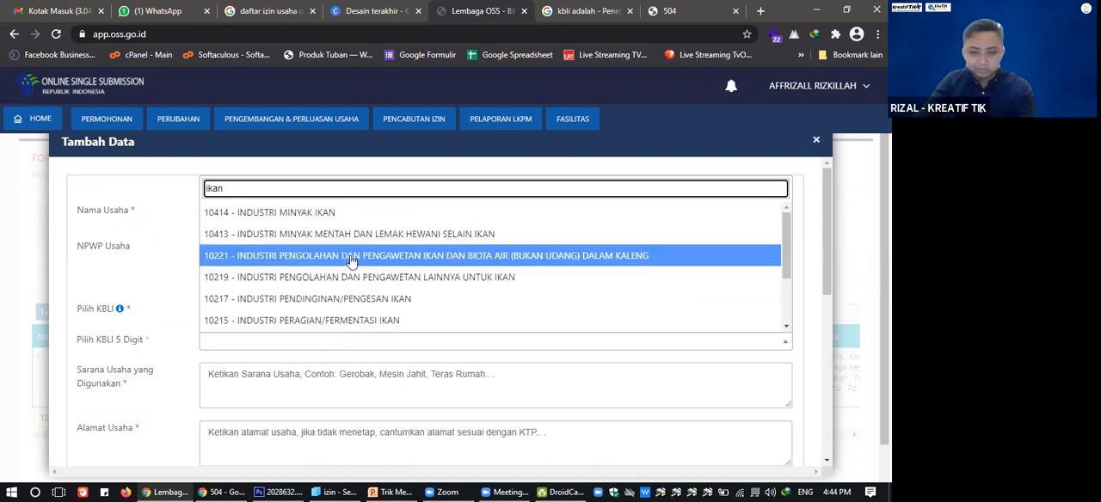
scroll(351, 262, down, 1)
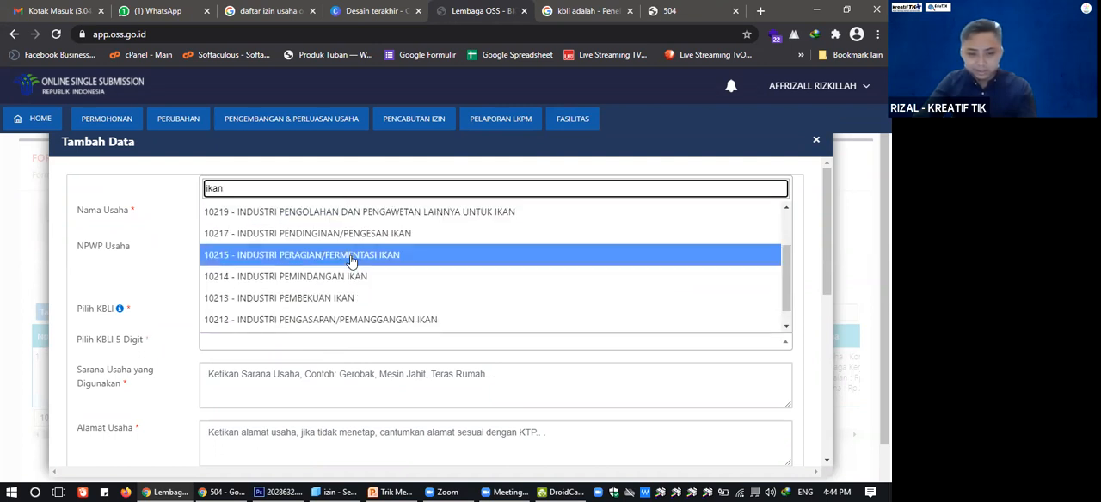
scroll(351, 262, up, 1)
scroll(351, 263, down, 1)
scroll(352, 261, up, 1)
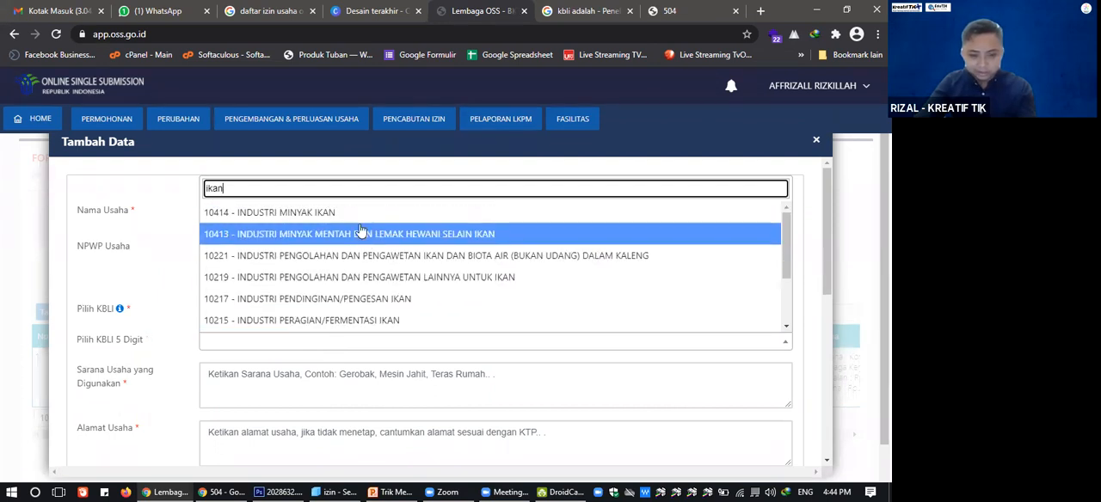
click(339, 300)
Enter "Frezer" as the Sarana Usaha yang Digunakan.
scroll(339, 300, down, 1)
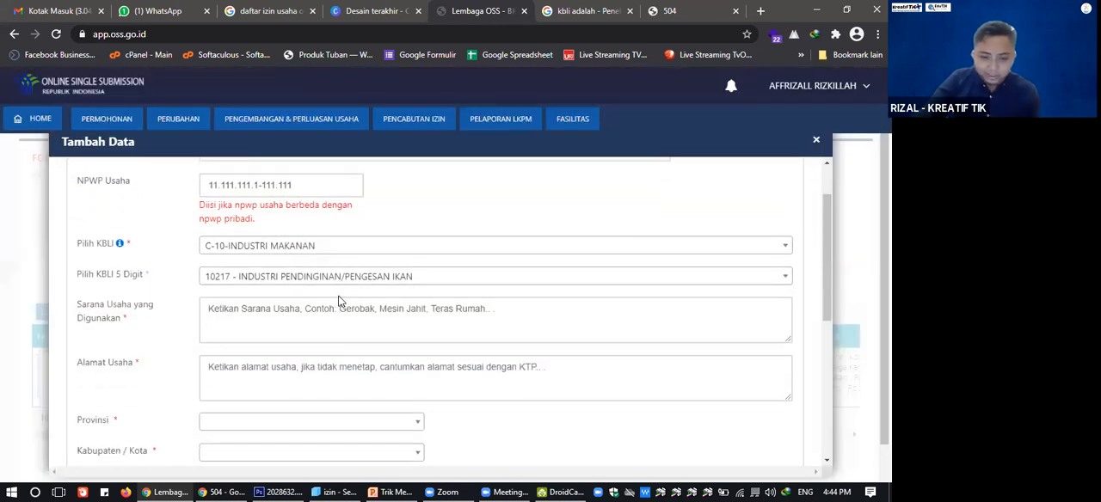
click(314, 312)
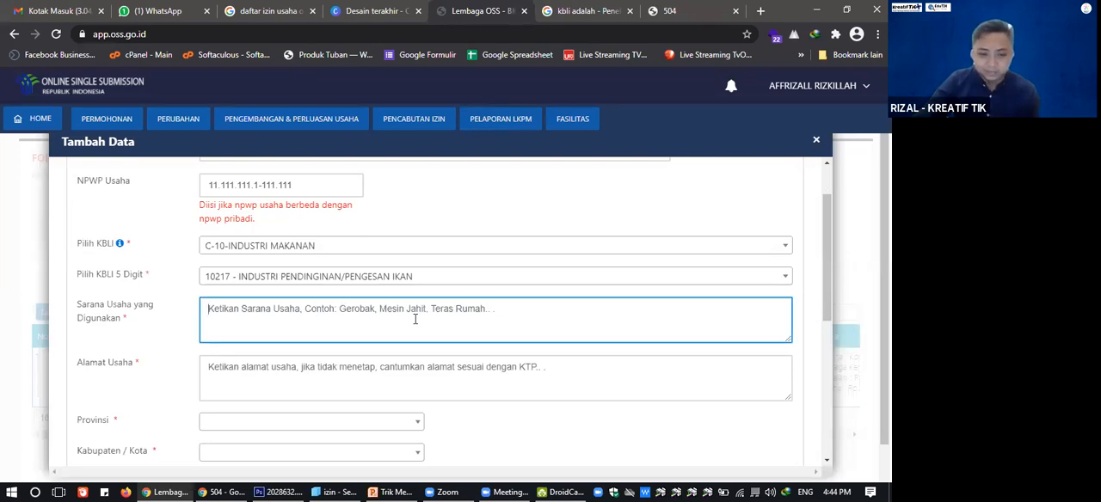
scroll(415, 319, down, 1)
scroll(415, 317, up, 1)
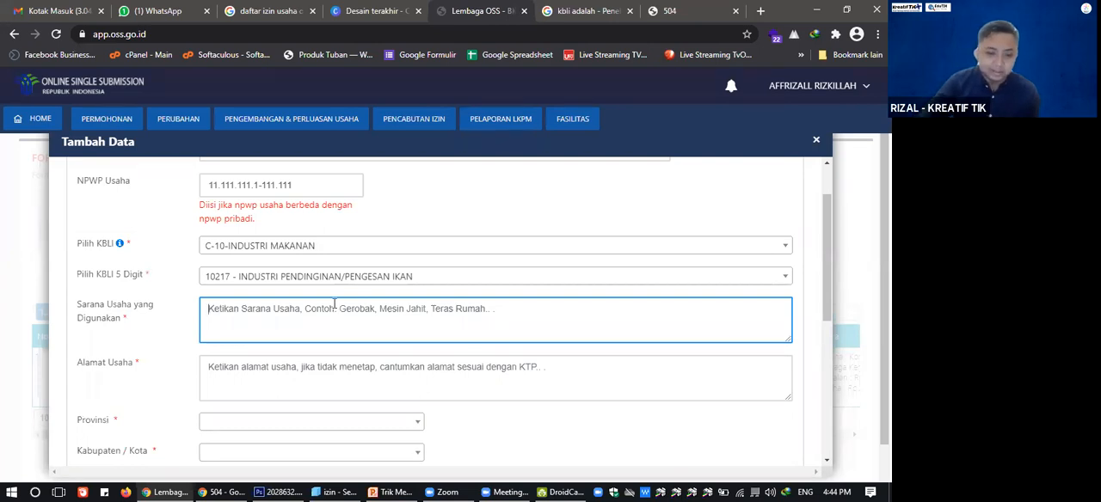
text(Frezer)
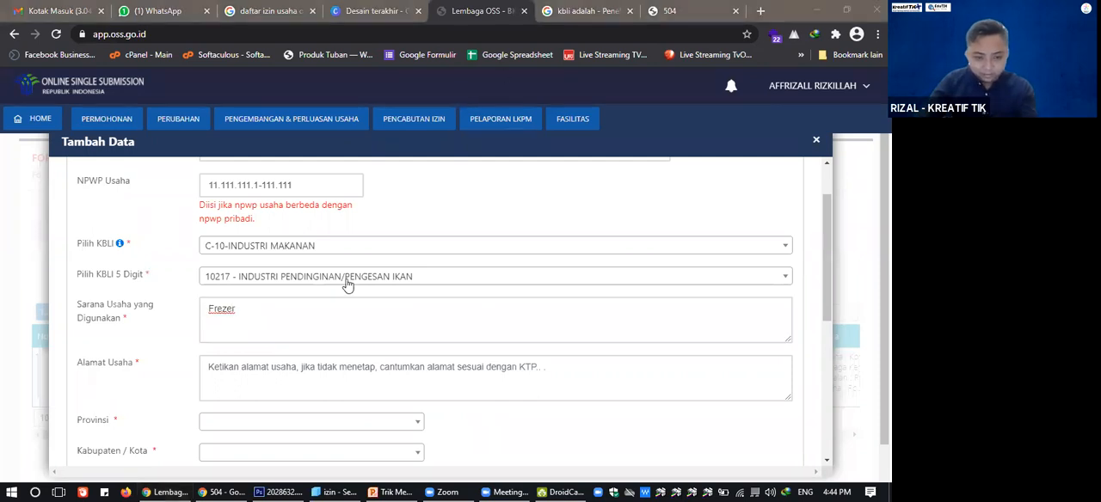
Leave the Alamat Usaha and region fields empty and set Status Tempat Usaha to Bukan Sewa.
scroll(272, 323, down, 1)
click(269, 316)
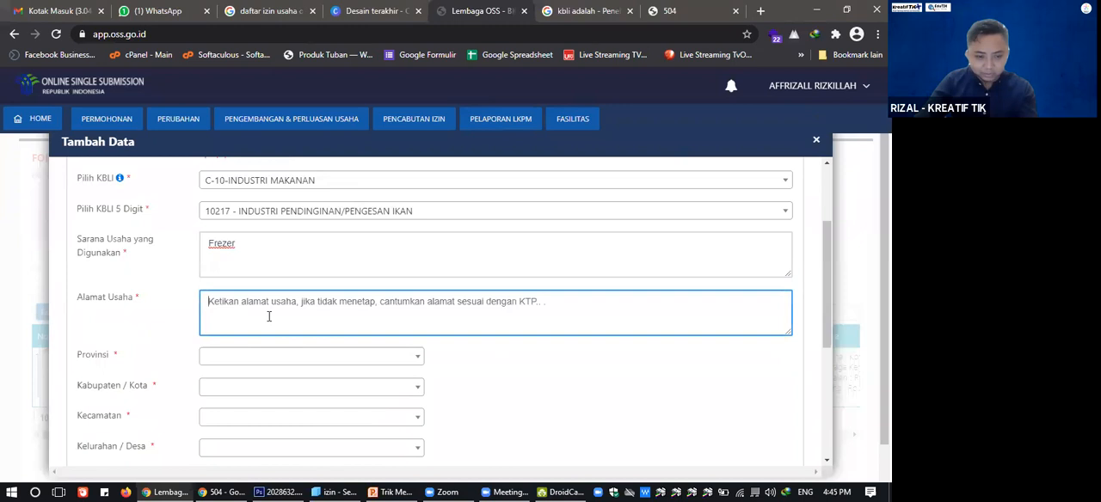
scroll(268, 318, down, 1)
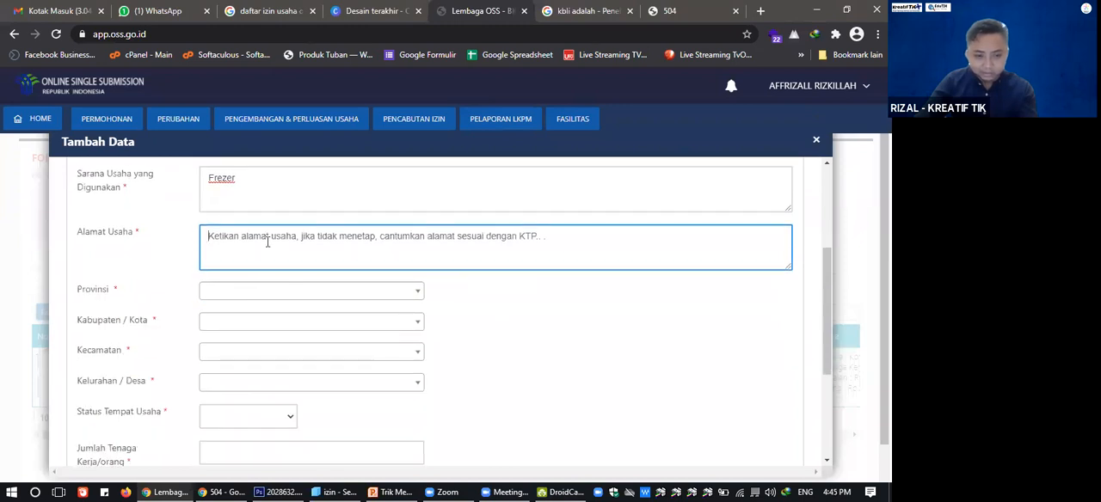
scroll(253, 318, down, 2)
click(227, 290)
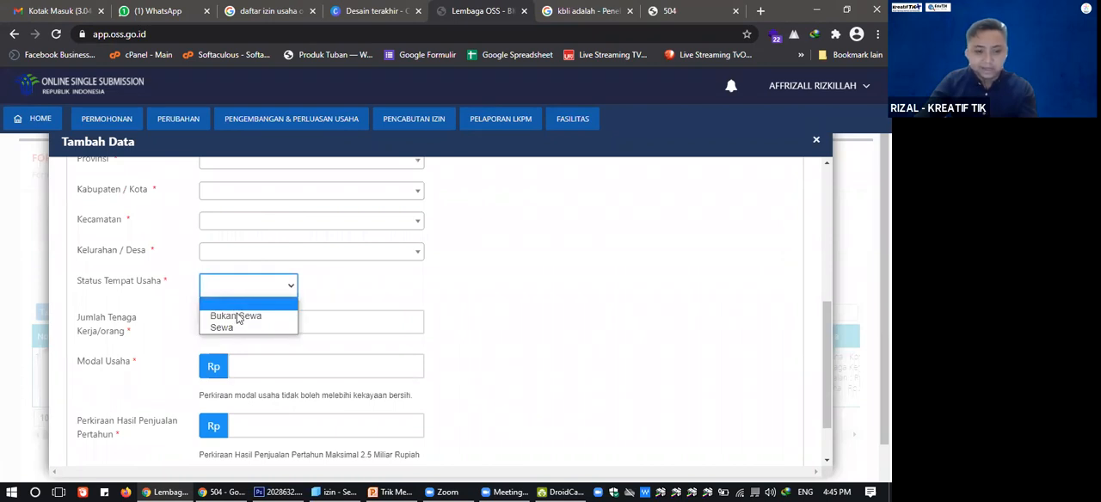
click(238, 317)
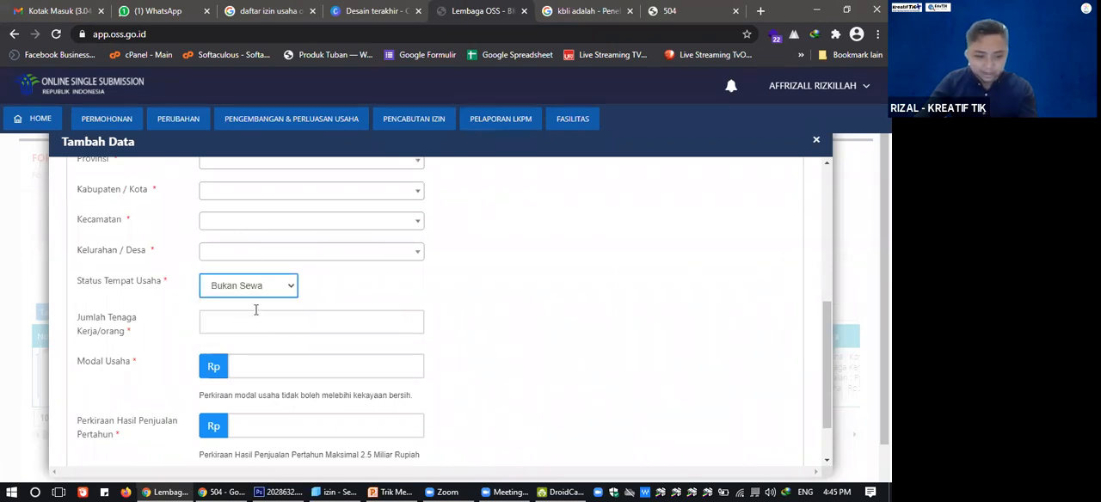
Go through the Modal Usaha and Perkiraan Hasil Penjualan Pertahun fields and close the Tambah Data form without saving.
click(255, 312)
scroll(255, 309, down, 1)
click(252, 312)
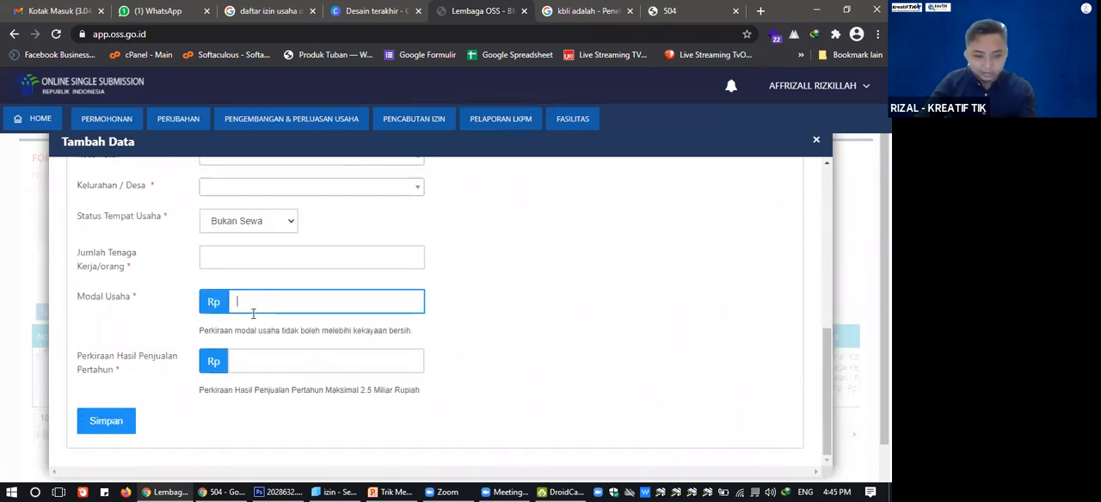
click(237, 359)
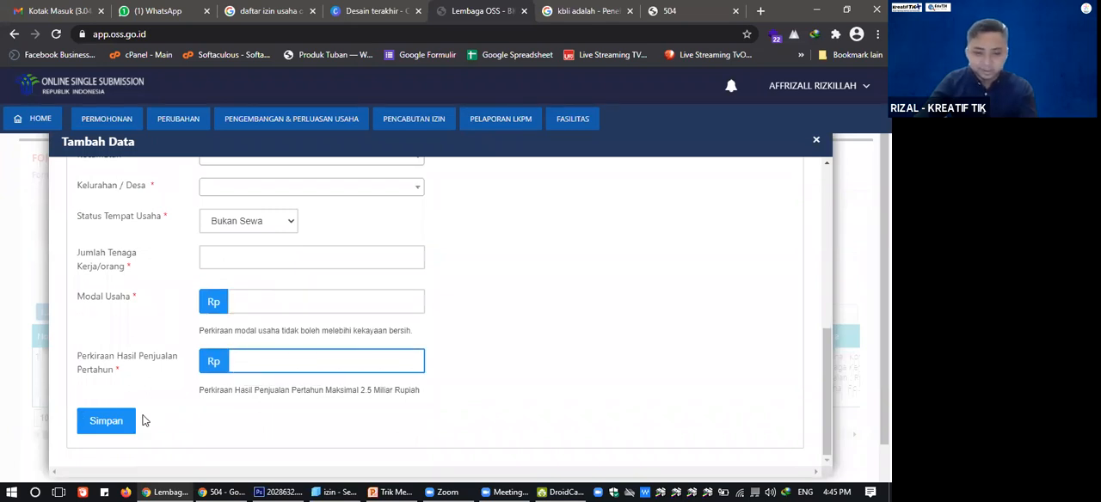
scroll(172, 417, up, 3)
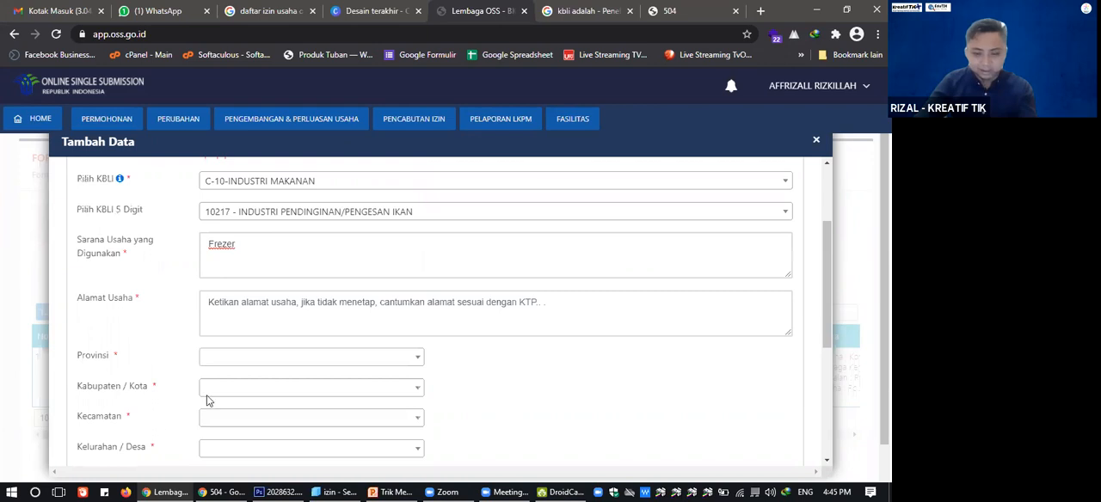
scroll(206, 400, down, 3)
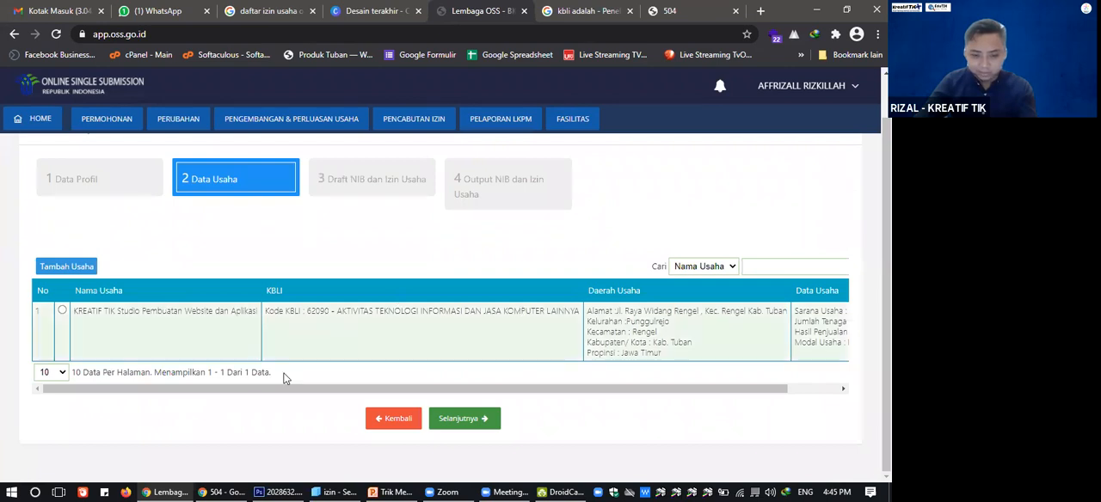
Review the existing KREATIF TIK business record and continue to the Draft NIB dan Izin Usaha stage.
scroll(482, 398, right, 2)
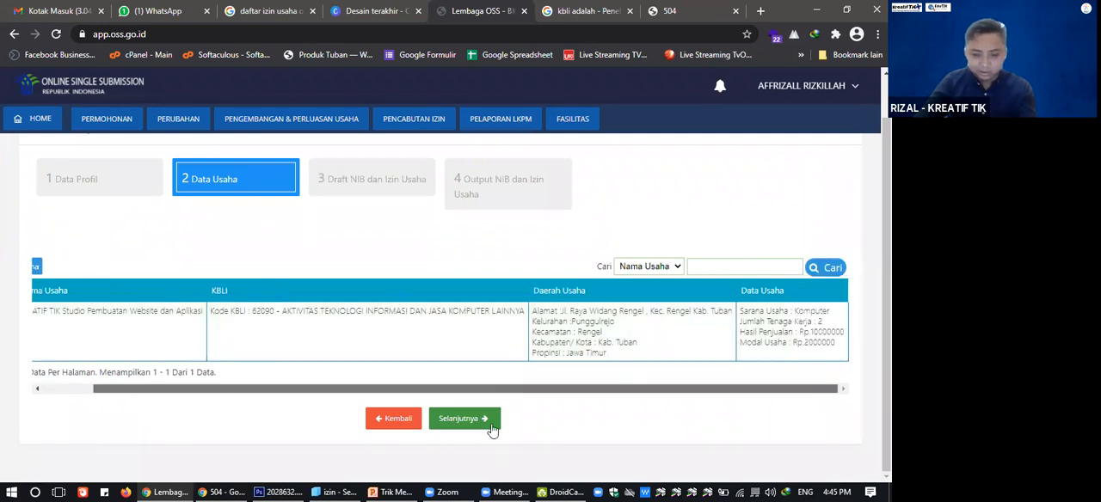
click(464, 419)
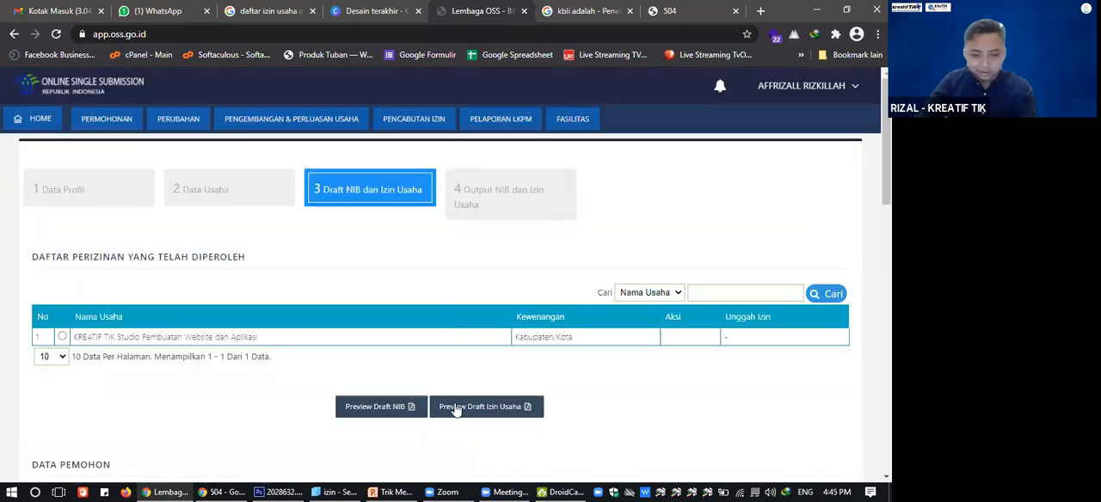
scroll(475, 291, down, 2)
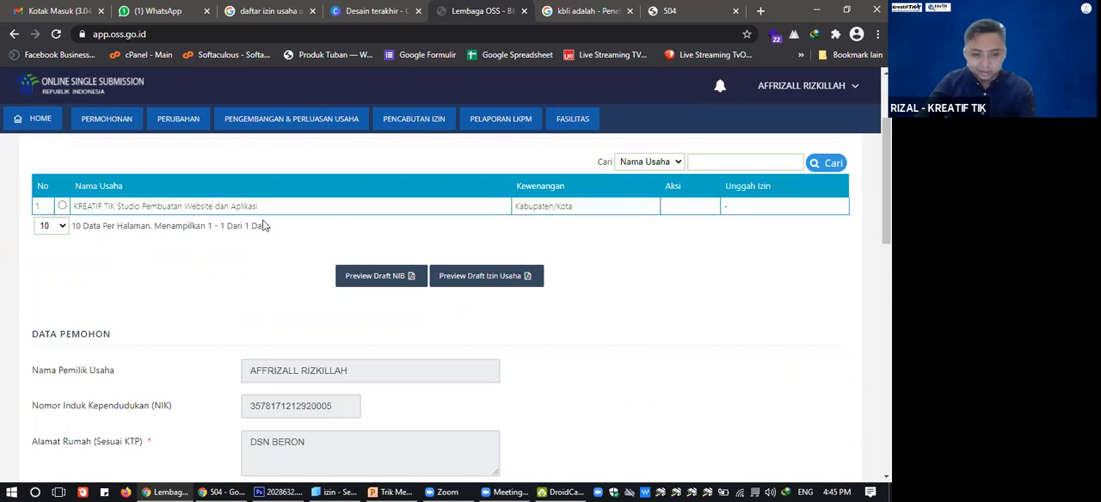
Select the KREATIF TIK Studio Pembuatan Website dan Aplikasi record in the Daftar Perizinan yang Telah Diperoleh list.
scroll(376, 283, down, 3)
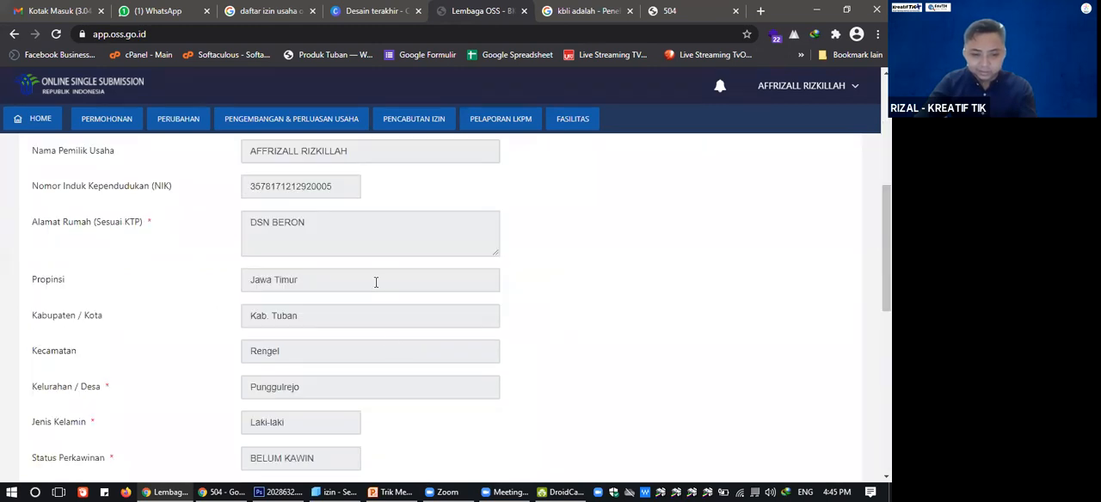
scroll(376, 282, up, 4)
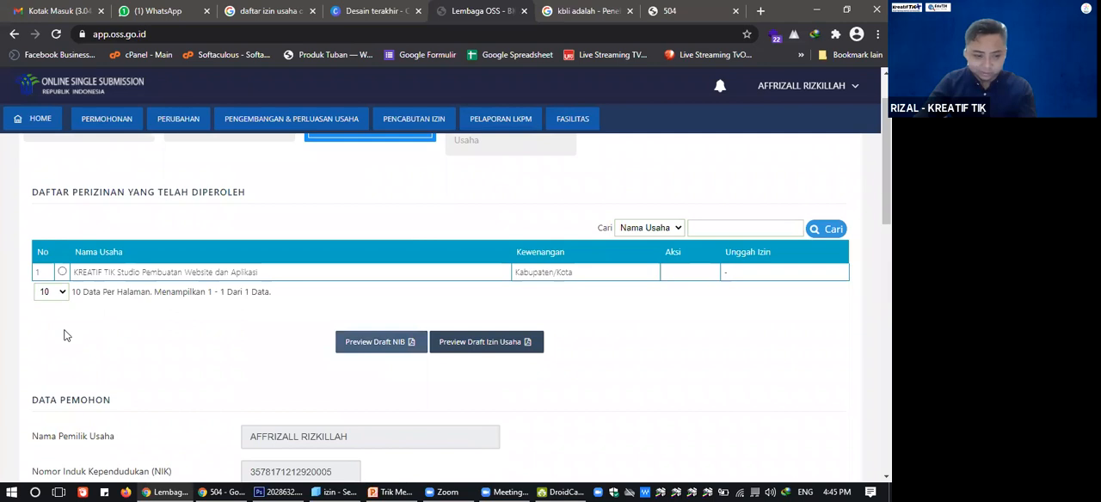
scroll(67, 335, up, 1)
click(63, 336)
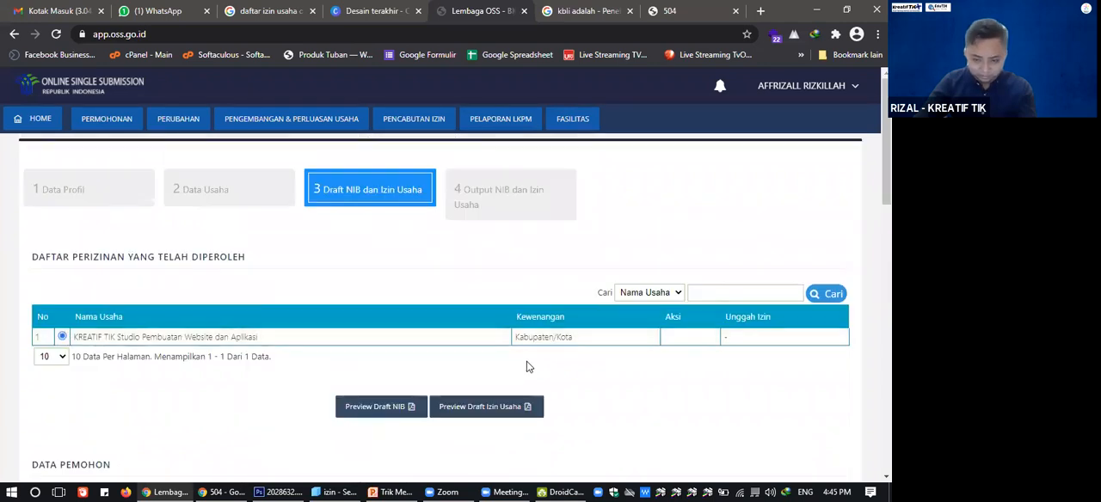
Accept the declaration that the submitted data is "Benar dan valid" and "Dapat dipertanggung jawabkan".
scroll(529, 366, down, 10)
scroll(528, 366, up, 1)
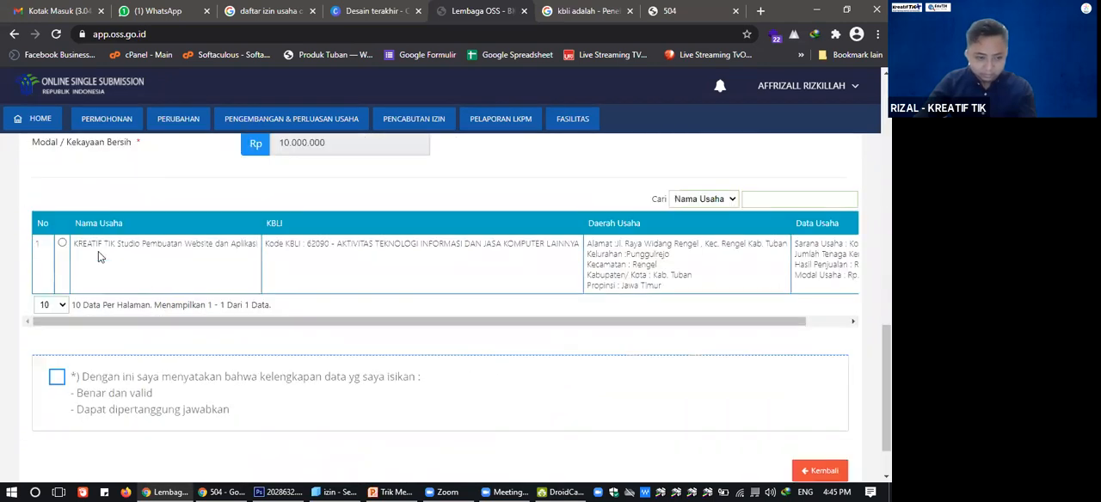
click(62, 379)
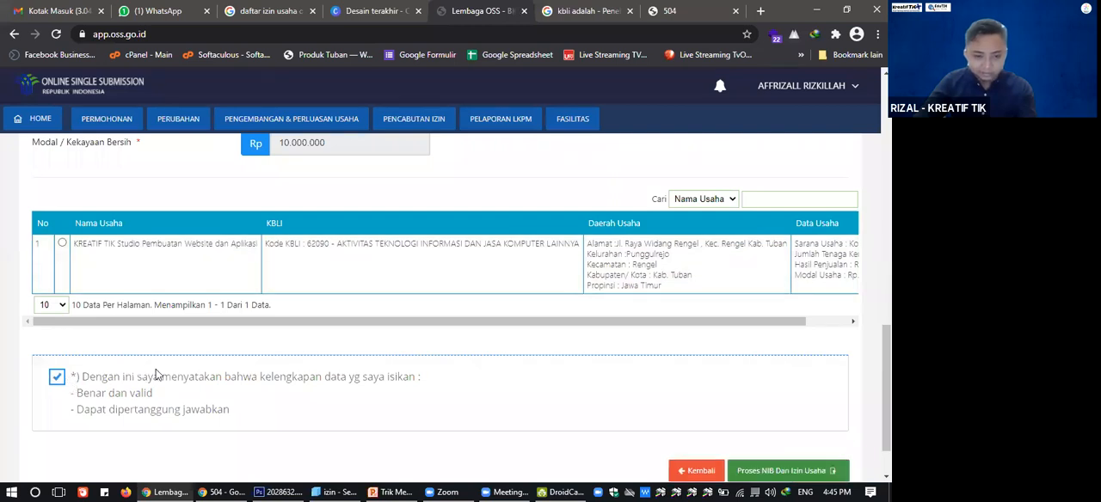
Preview the draft NIB for the selected business and download it as NIB_.pdf to the Downloads folder.
scroll(163, 374, up, 1)
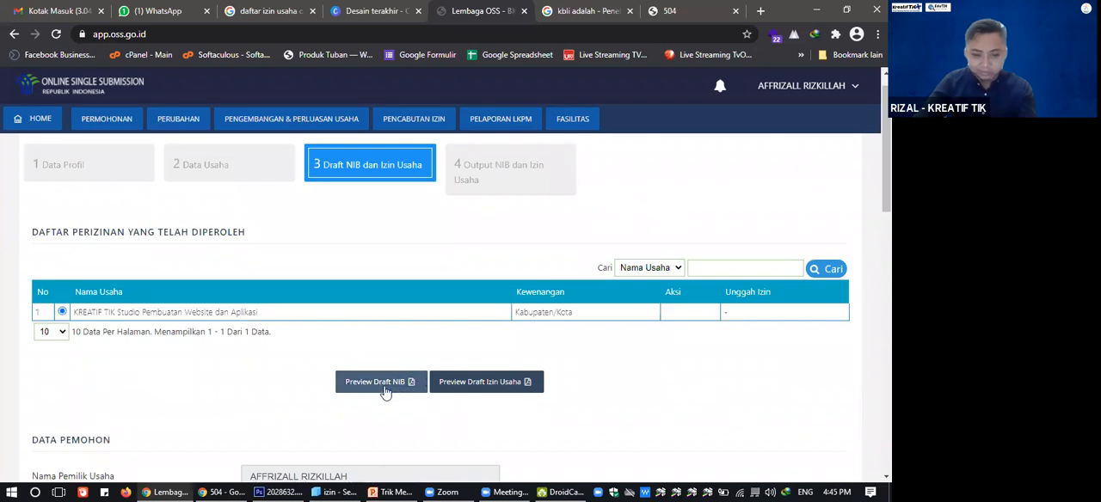
click(386, 392)
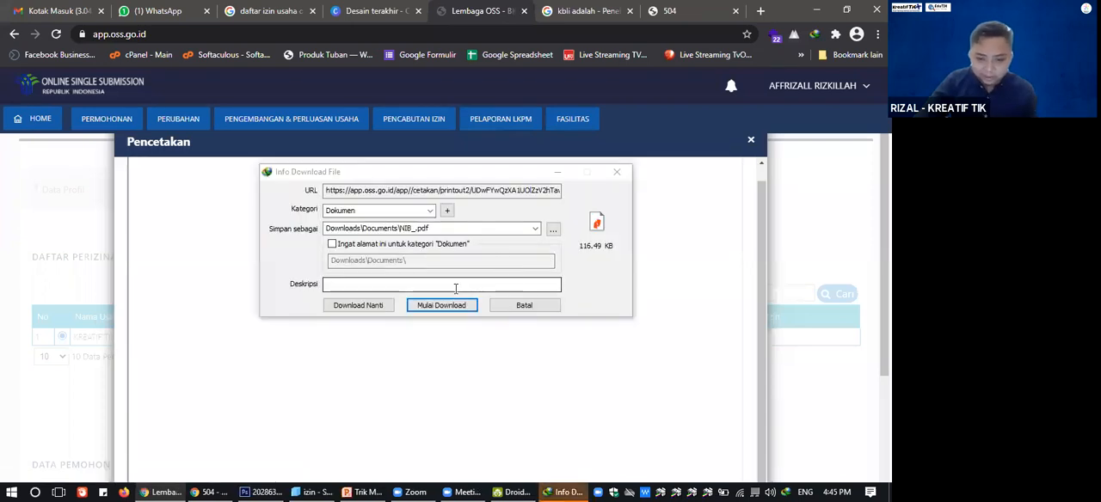
click(536, 232)
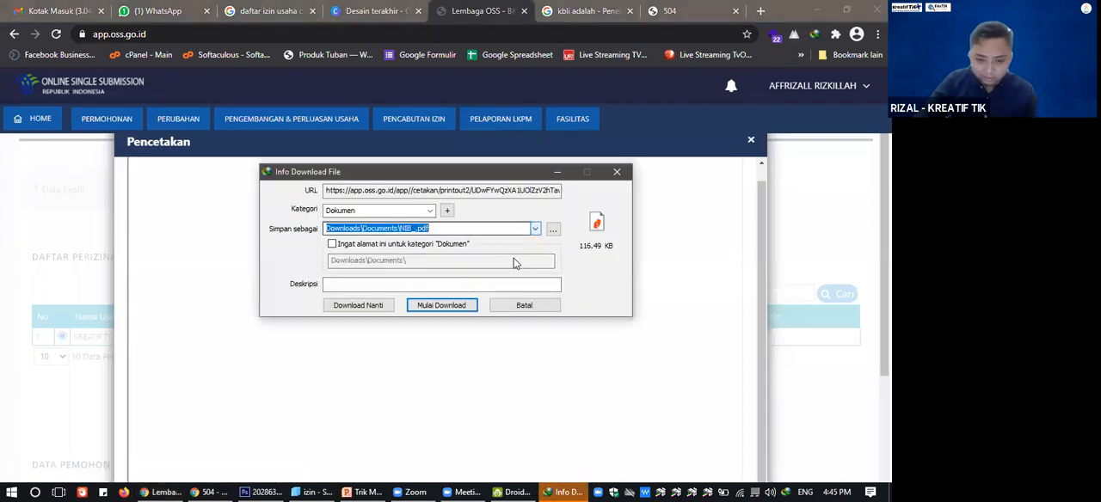
click(510, 273)
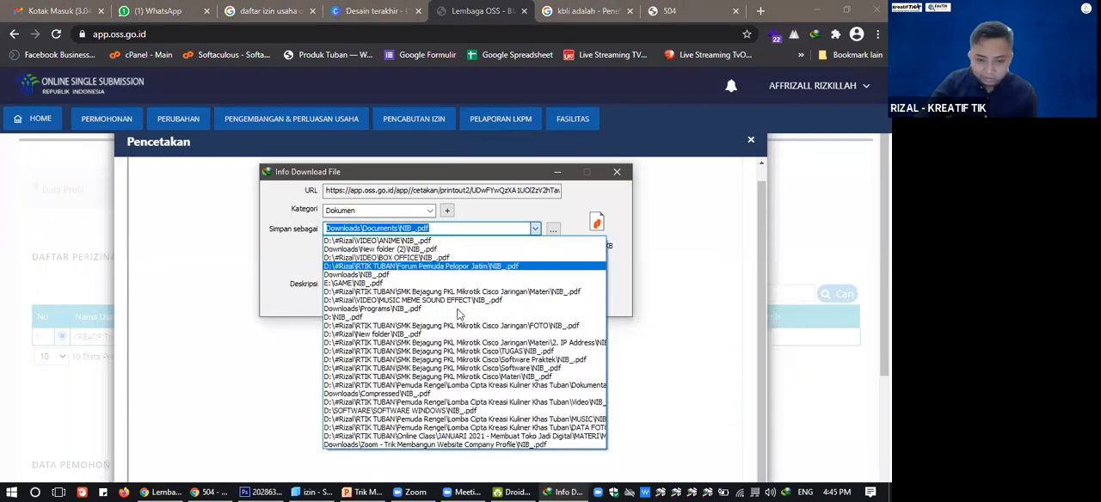
click(617, 172)
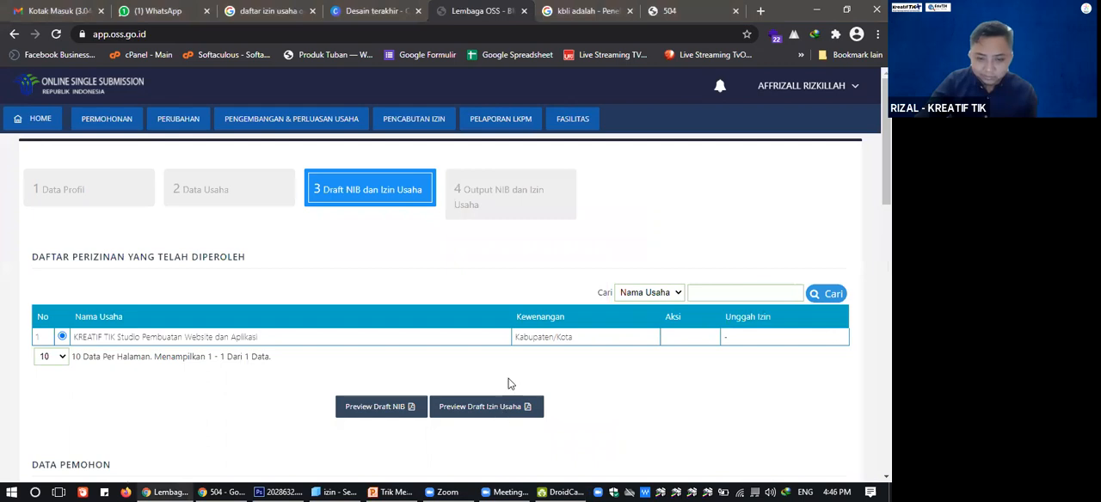
Preview the draft Izin Usaha and download its IUMK PDF to the Downloads folder, leaving the print preview.
click(505, 406)
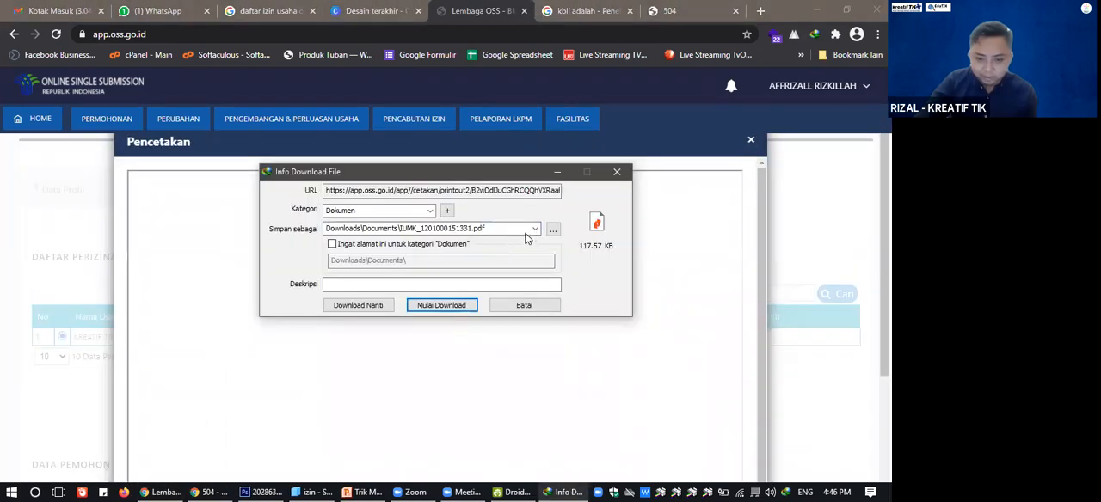
click(534, 229)
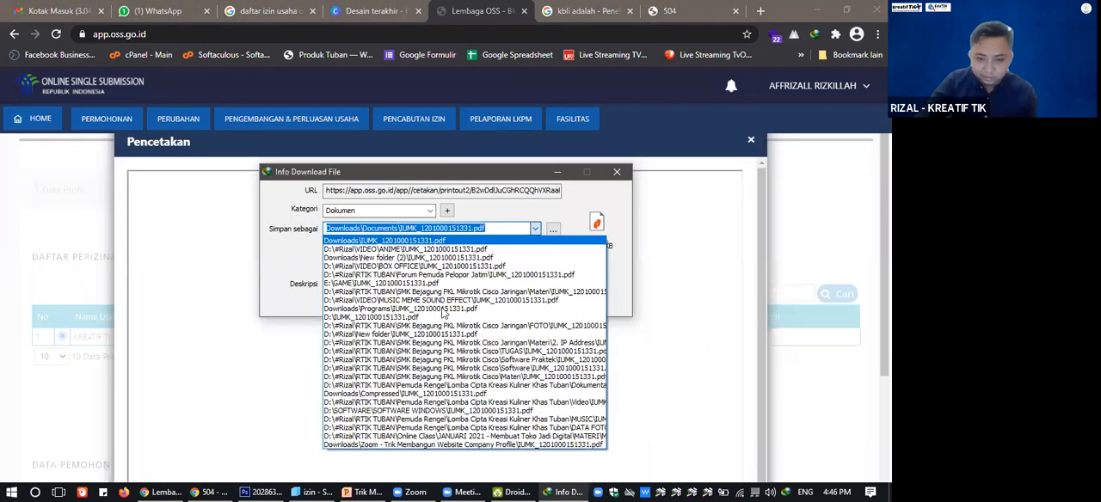
click(442, 241)
click(442, 308)
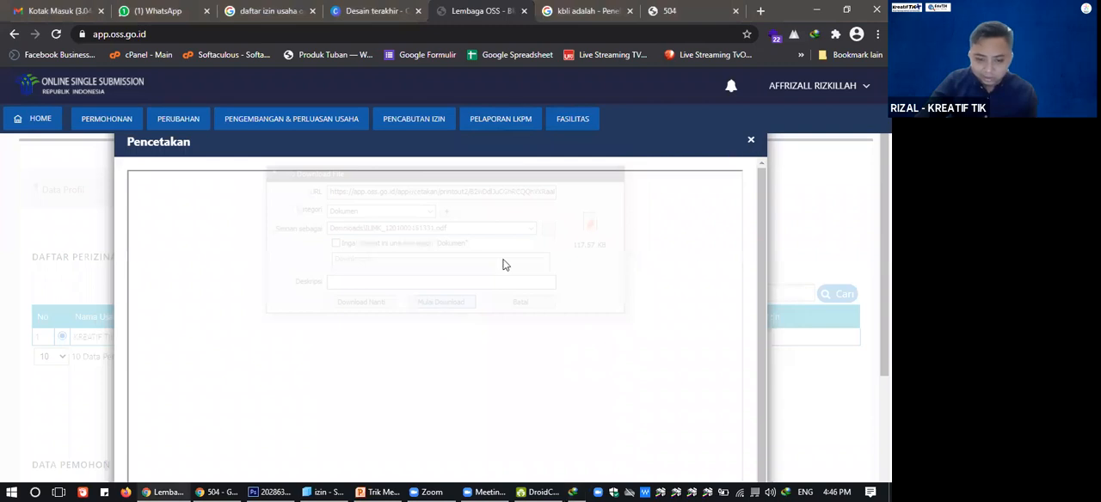
scroll(487, 320, down, 2)
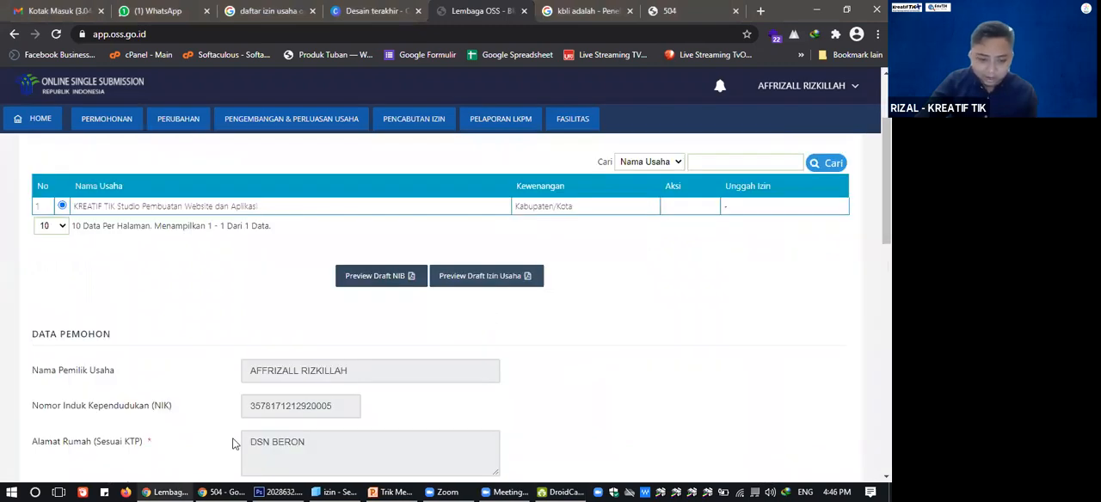
Switch to File Explorer and locate the downloaded NIB and IUMK PDFs in the Downloads folder.
key(alt+Tab)
click(68, 382)
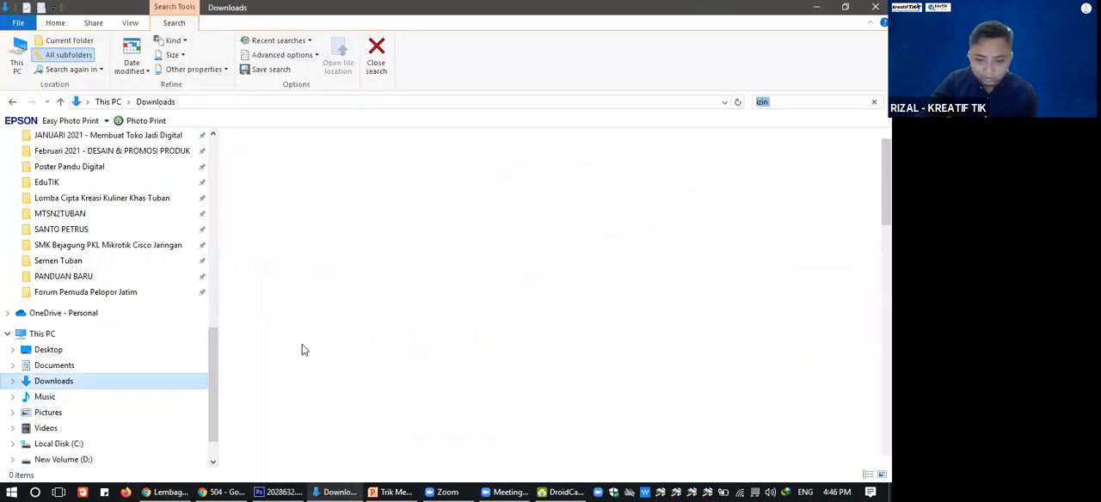
scroll(343, 348, down, 10)
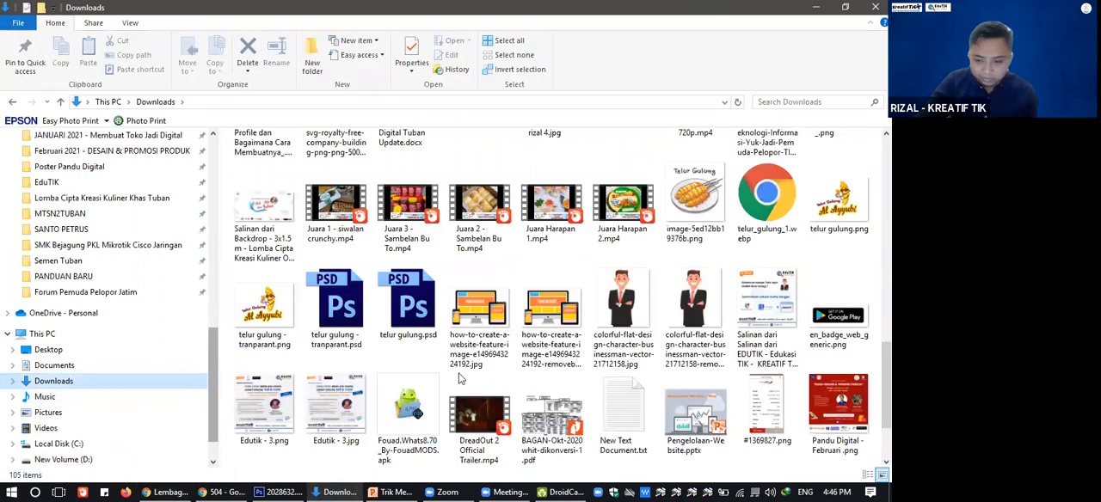
scroll(460, 378, down, 2)
click(565, 406)
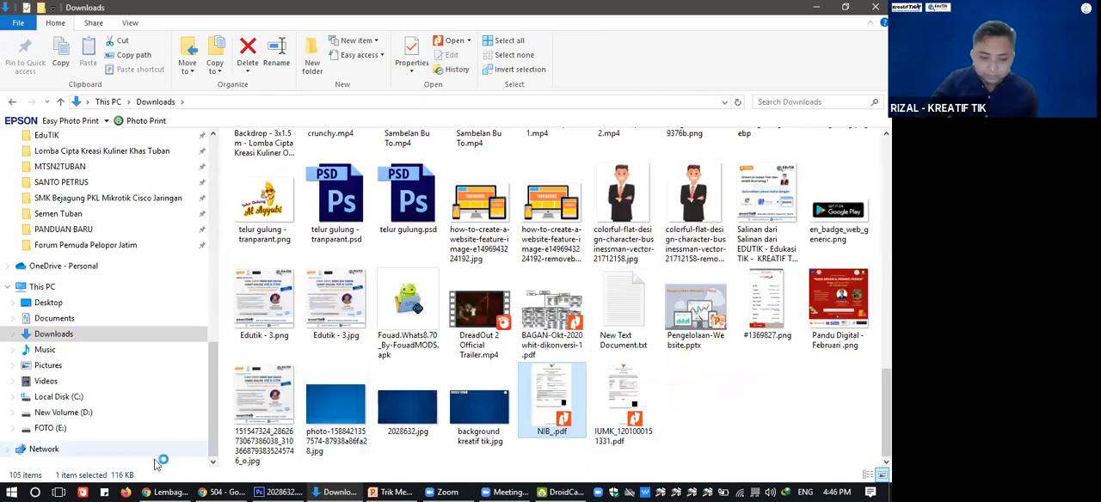
click(616, 394)
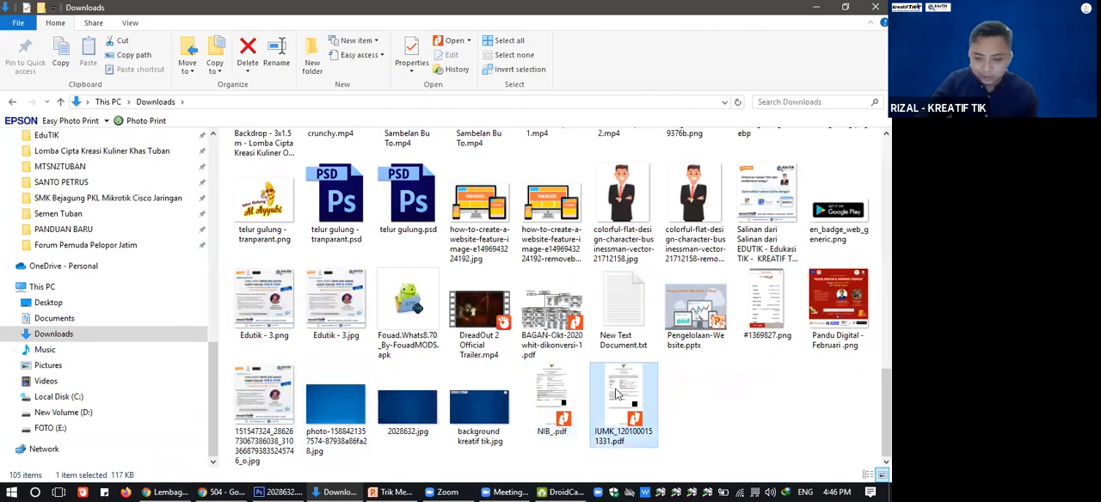
Switch back to the OSS page in Chrome and review the declaration and the Proses NIB Dan Izin Usaha option.
click(165, 493)
scroll(555, 337, down, 15)
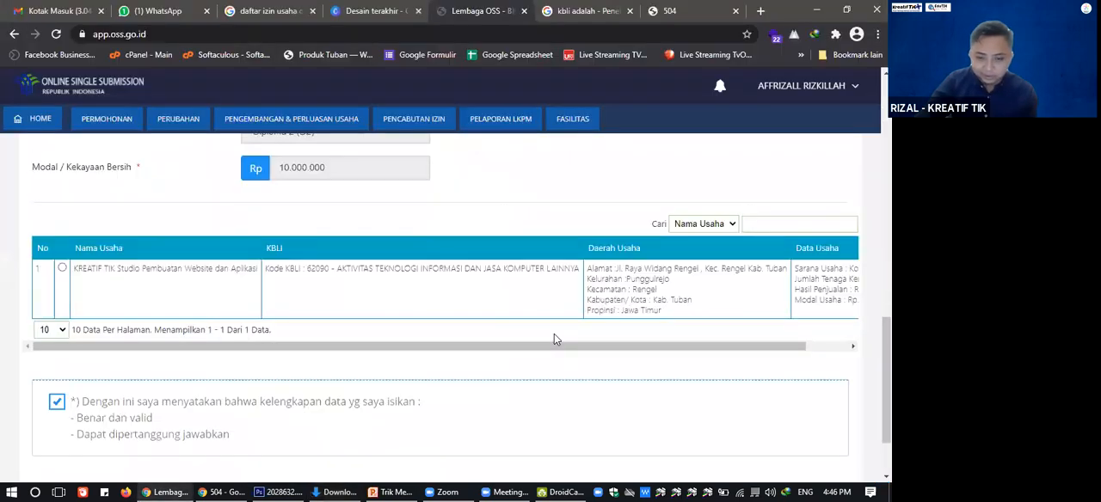
scroll(554, 336, down, 2)
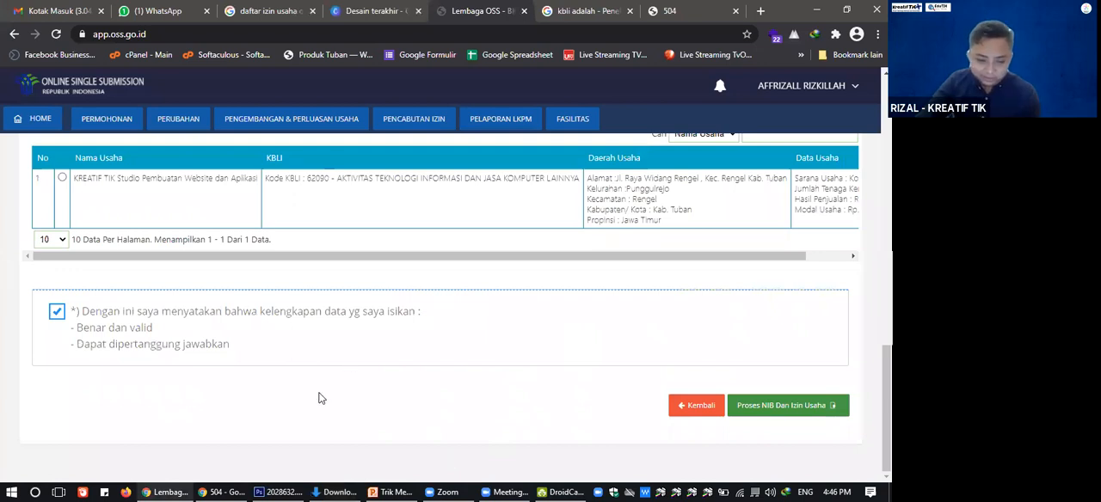
Open NIB_.pdf from the Downloads folder in Nitro Pro and bring its window to the front.
click(335, 490)
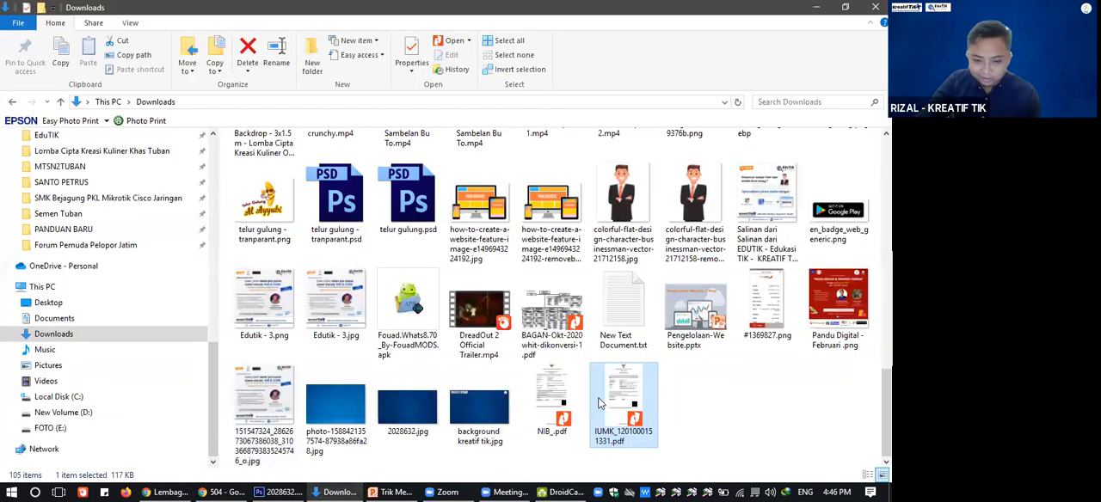
click(553, 408)
double_click(553, 408)
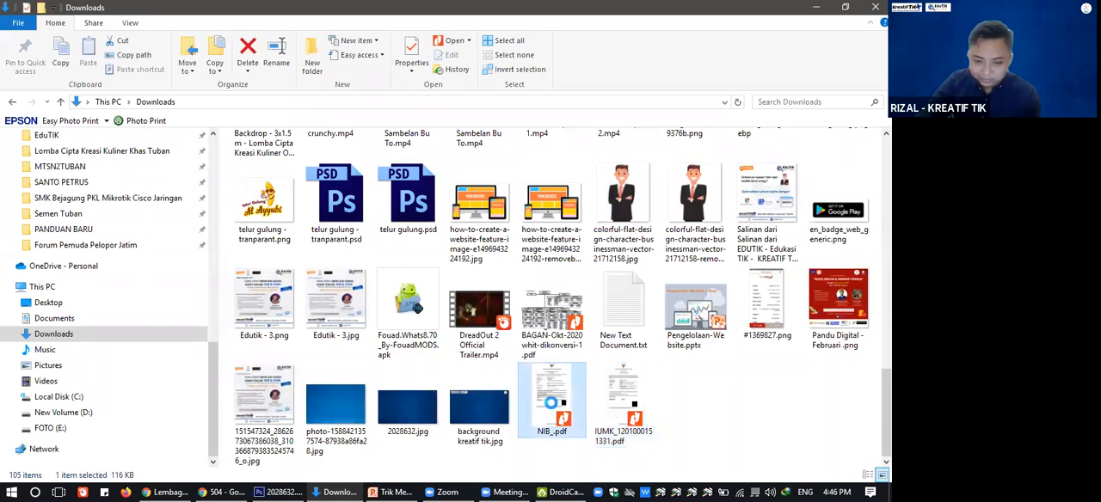
right_click(552, 402)
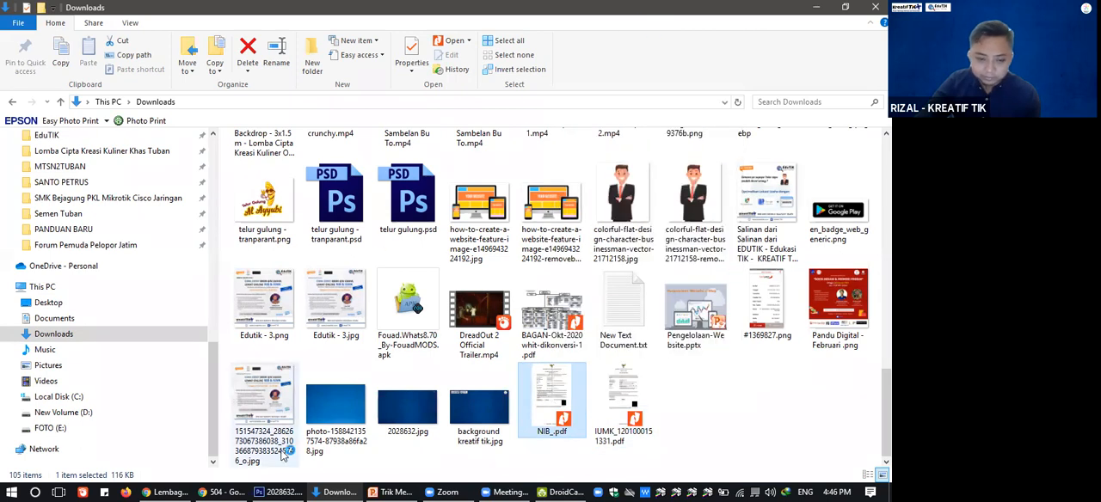
click(236, 491)
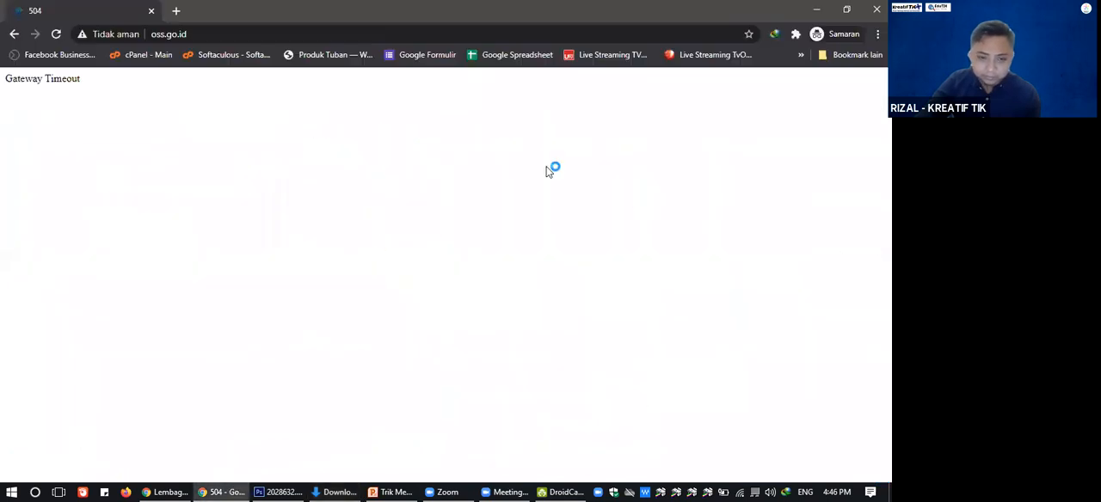
click(597, 33)
click(569, 490)
Read through the draft NIB document, from the business owner's details to the provisions, issue dates and QR code.
scroll(558, 244, down, 4)
scroll(560, 245, up, 4)
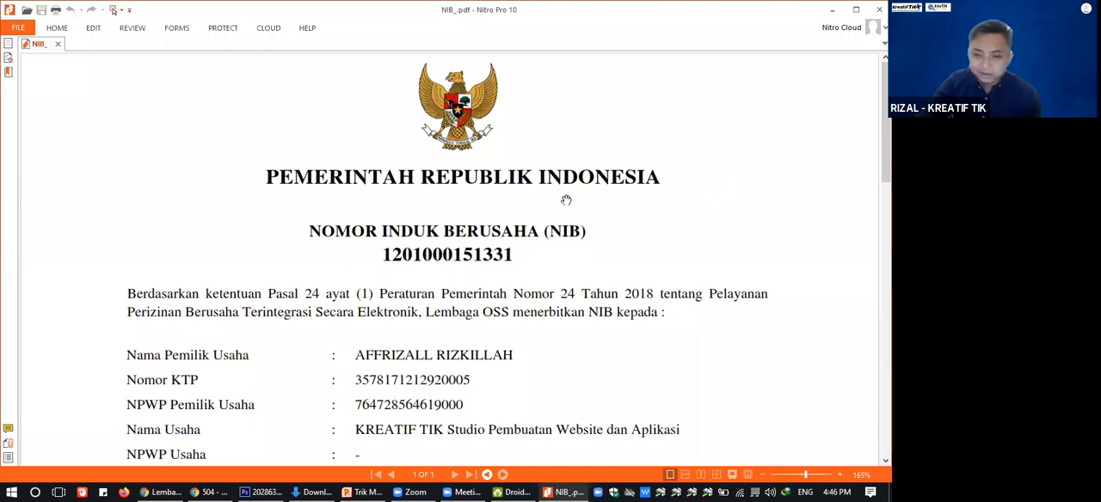
scroll(566, 200, down, 10)
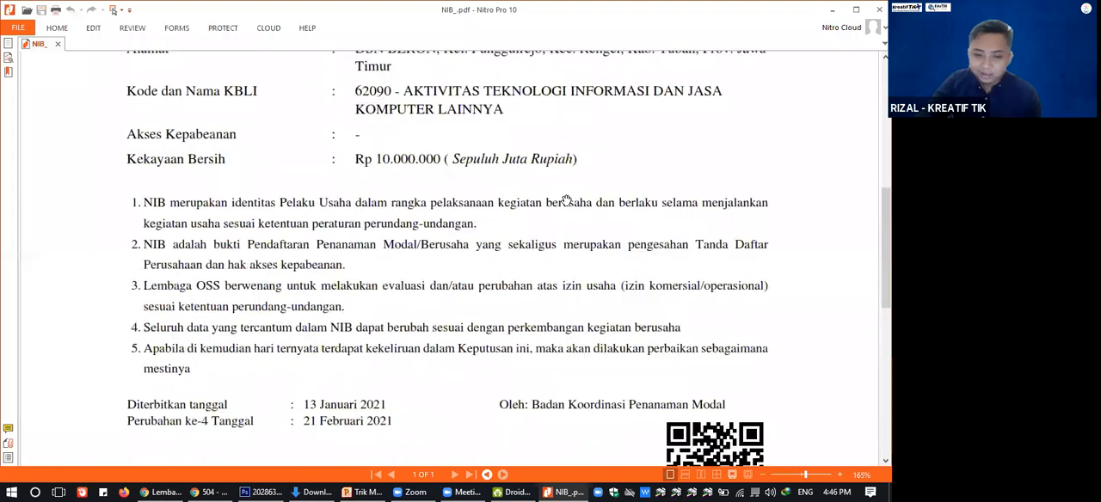
scroll(566, 201, down, 5)
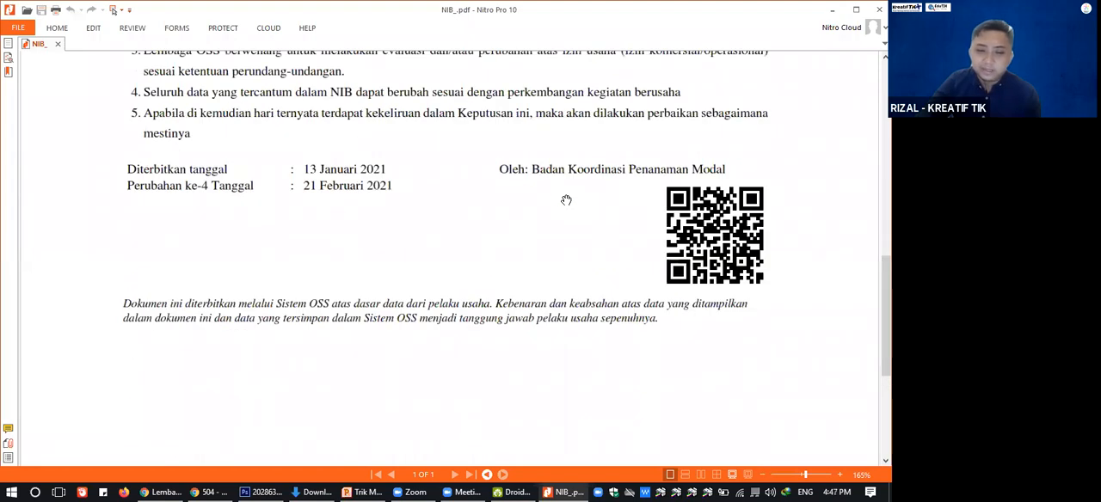
scroll(566, 201, up, 6)
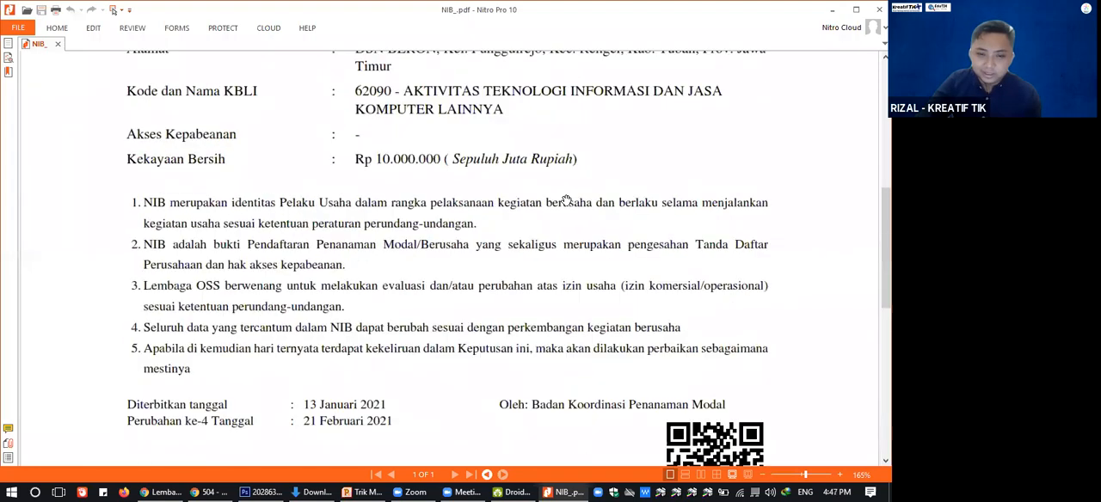
scroll(568, 199, up, 9)
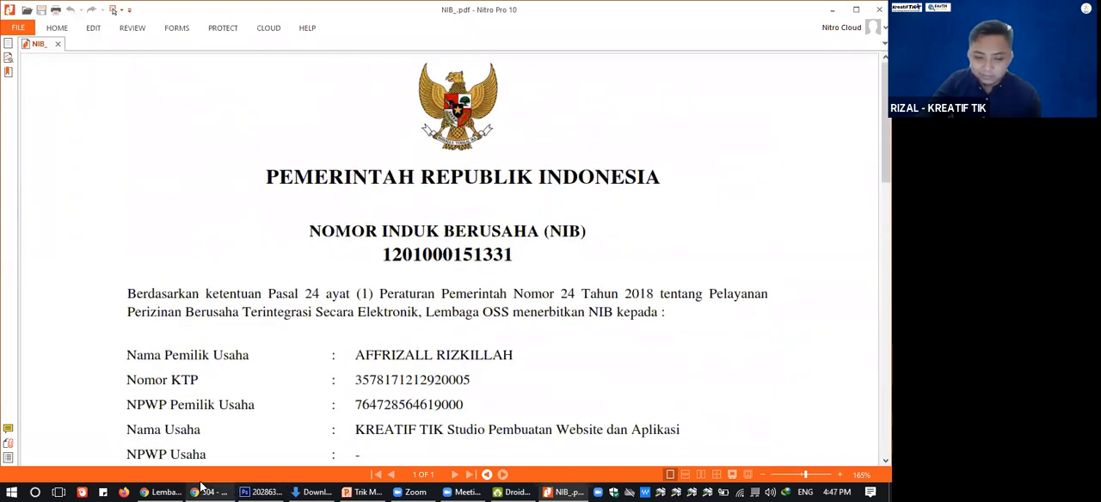
Switch to the OSS page in Chrome and check the end of the Draft NIB dan Izin Usaha stage.
click(172, 492)
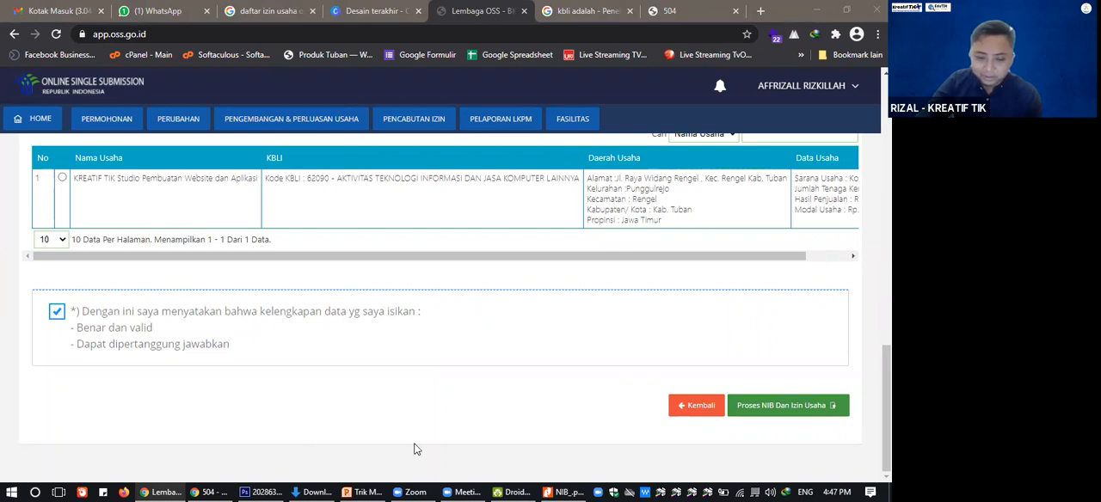
scroll(455, 276, up, 5)
scroll(462, 276, down, 5)
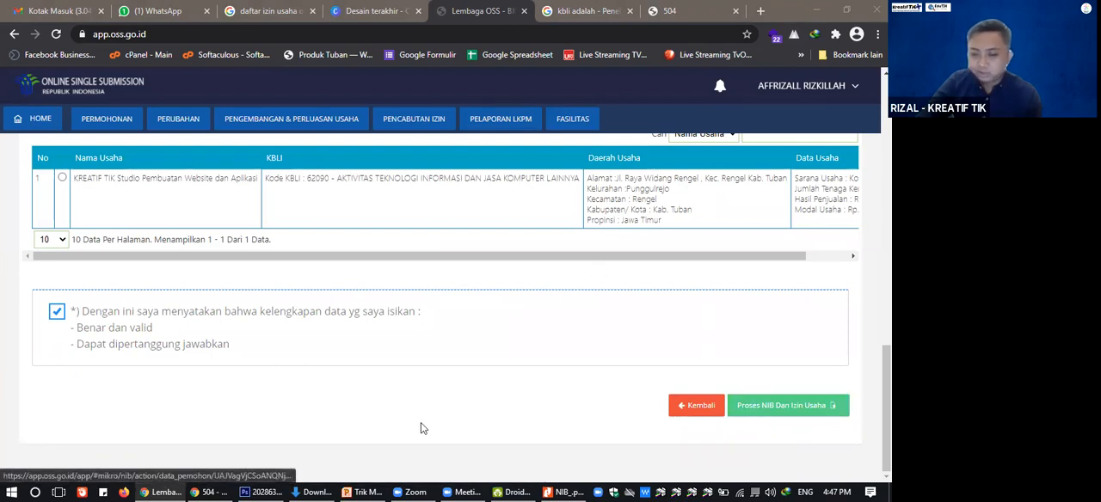
Return to the NIB PDF in Nitro Pro and examine its issue and amendment dates, issuing agency and QR code.
click(308, 489)
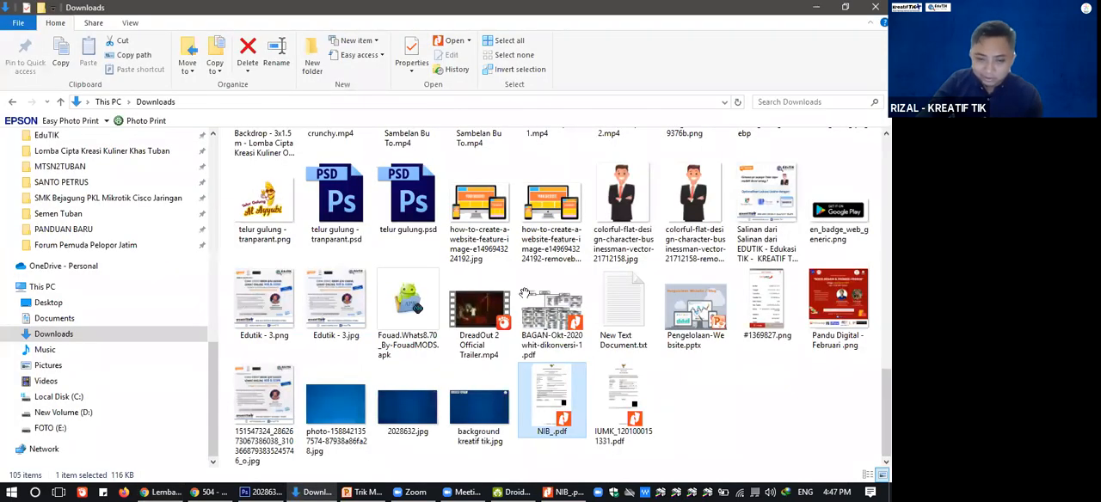
click(548, 490)
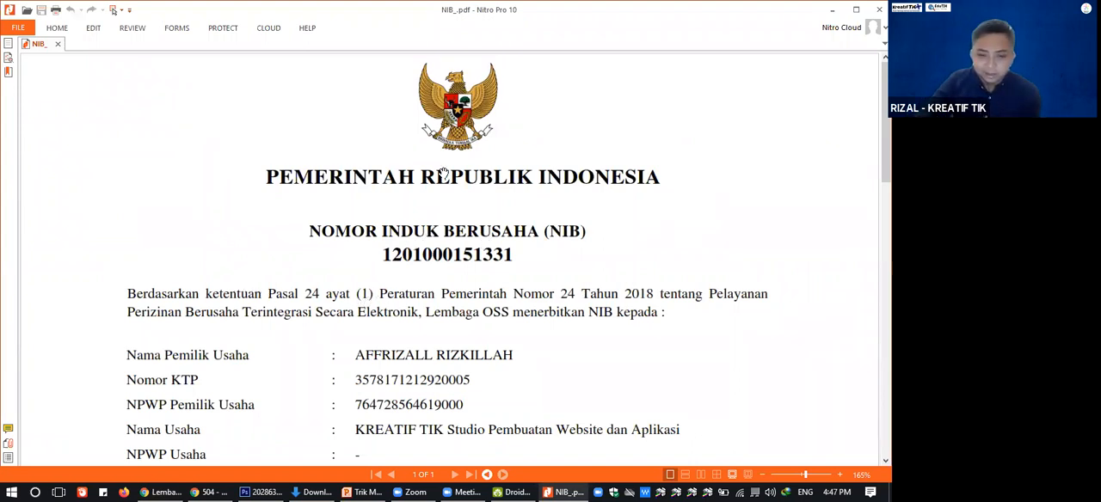
scroll(435, 199, down, 15)
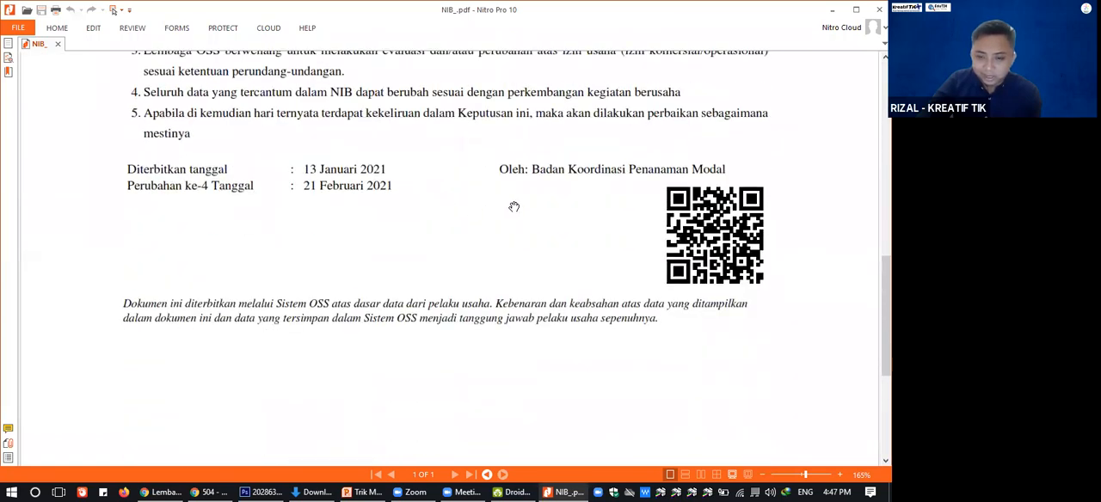
scroll(515, 207, up, 1)
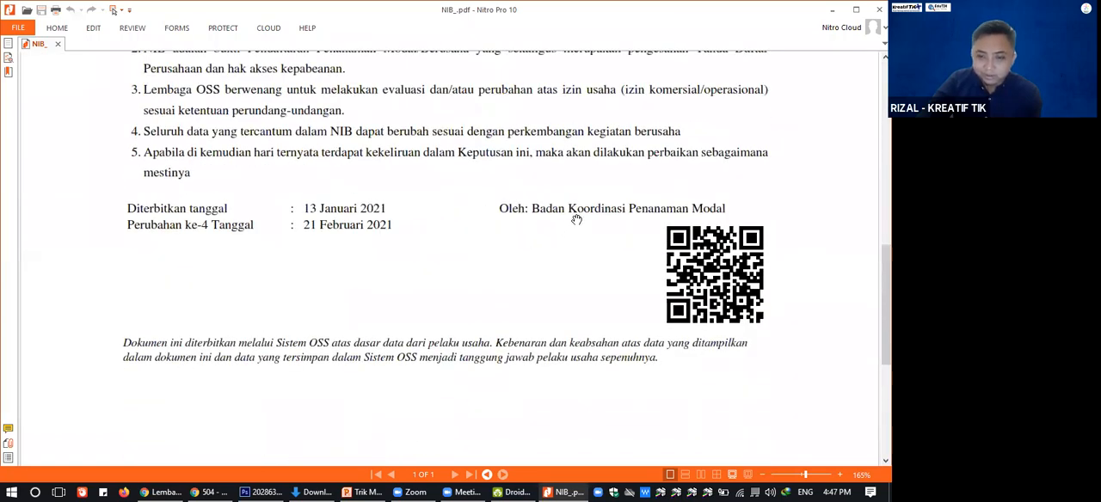